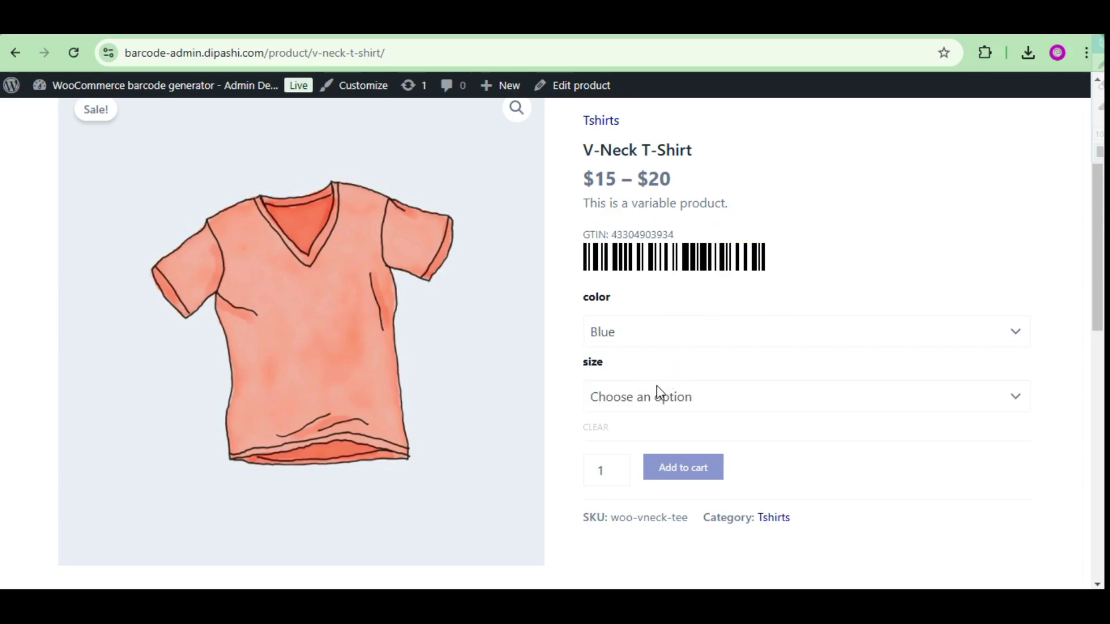
Pick the Blue, Large, then Green variations on the product page.
click(656, 398)
click(654, 449)
click(640, 341)
click(625, 412)
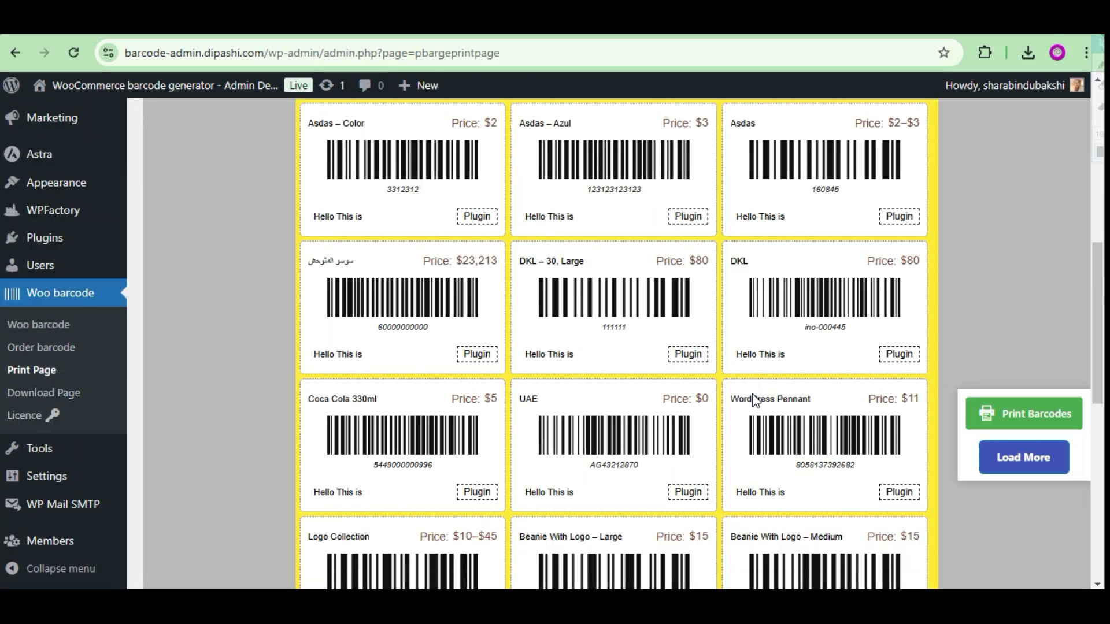
Load more product barcodes onto the print page, print the labels, and review them.
scroll(733, 392, down, 8)
click(1016, 458)
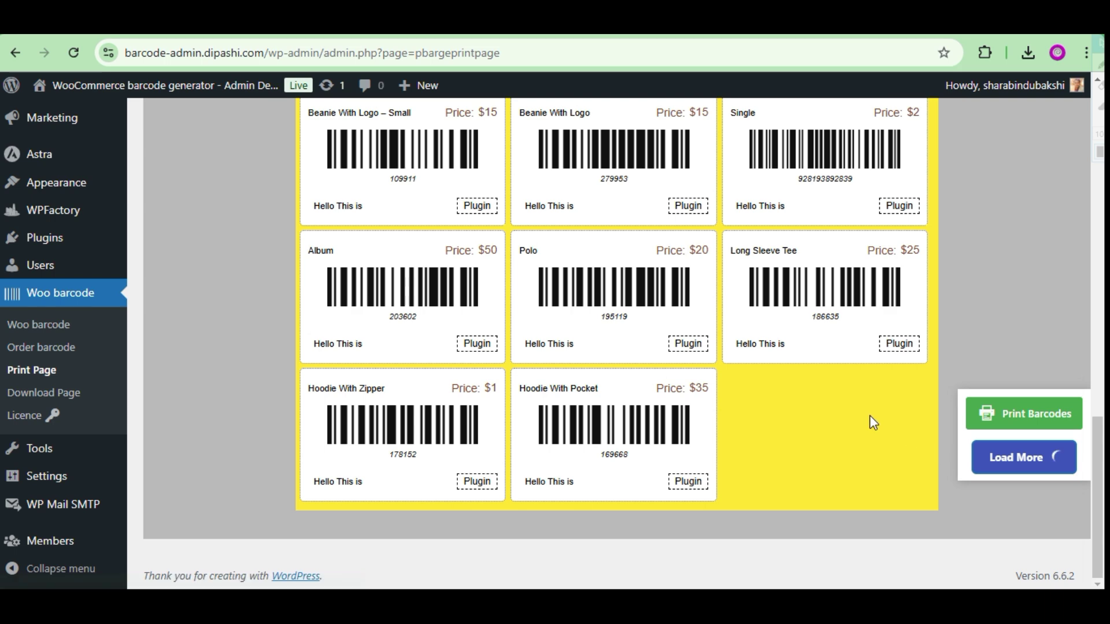
click(1019, 423)
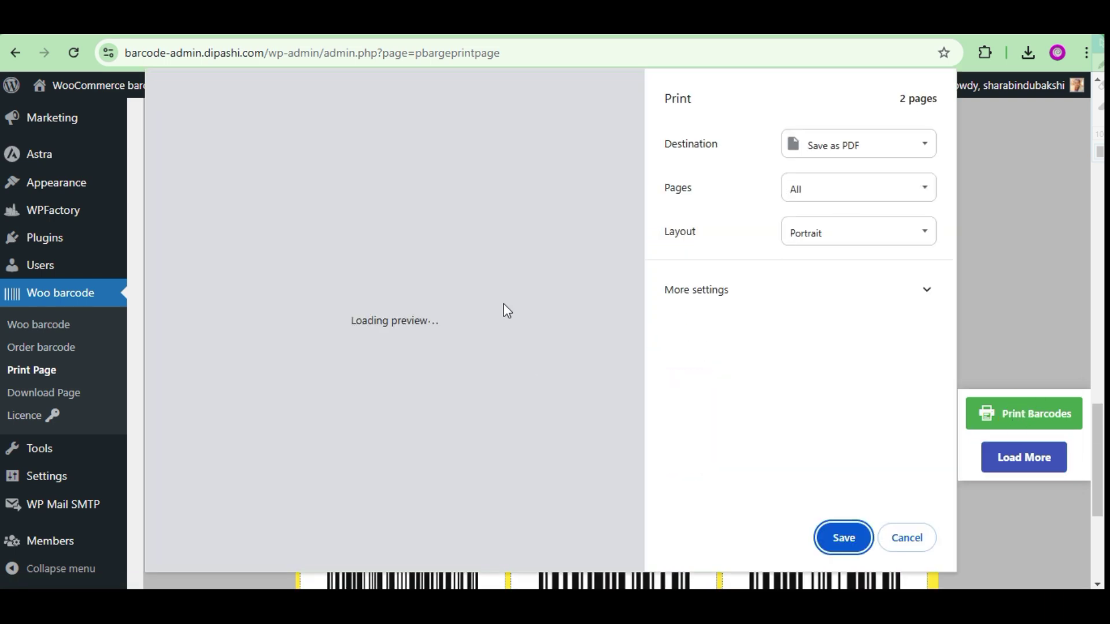
scroll(443, 280, up, 3)
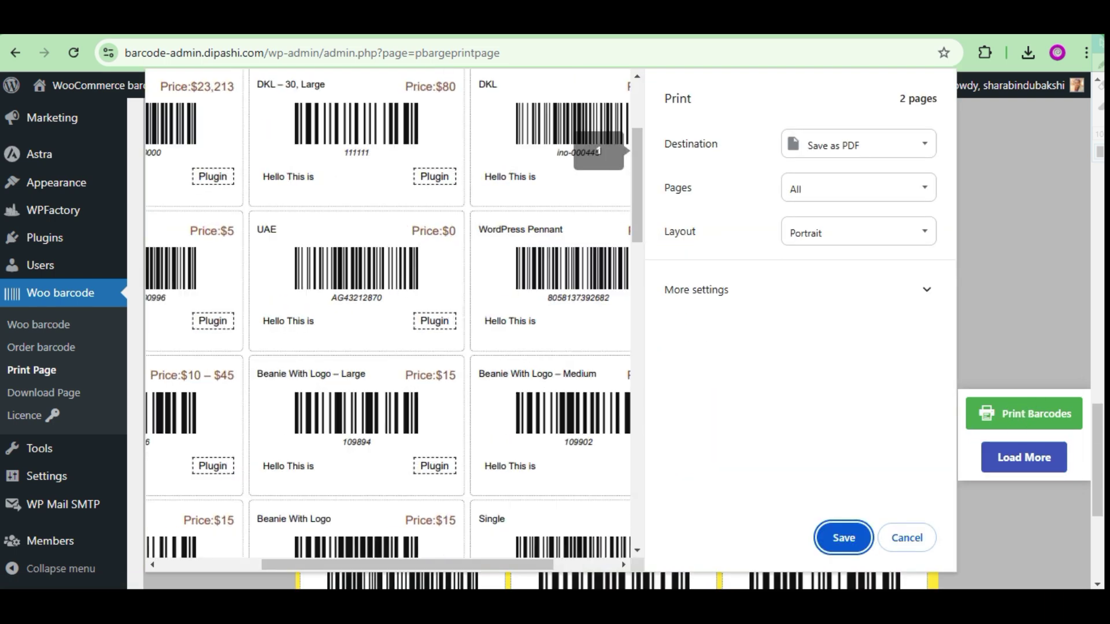
scroll(505, 332, up, 2)
drag(406, 574, 463, 555)
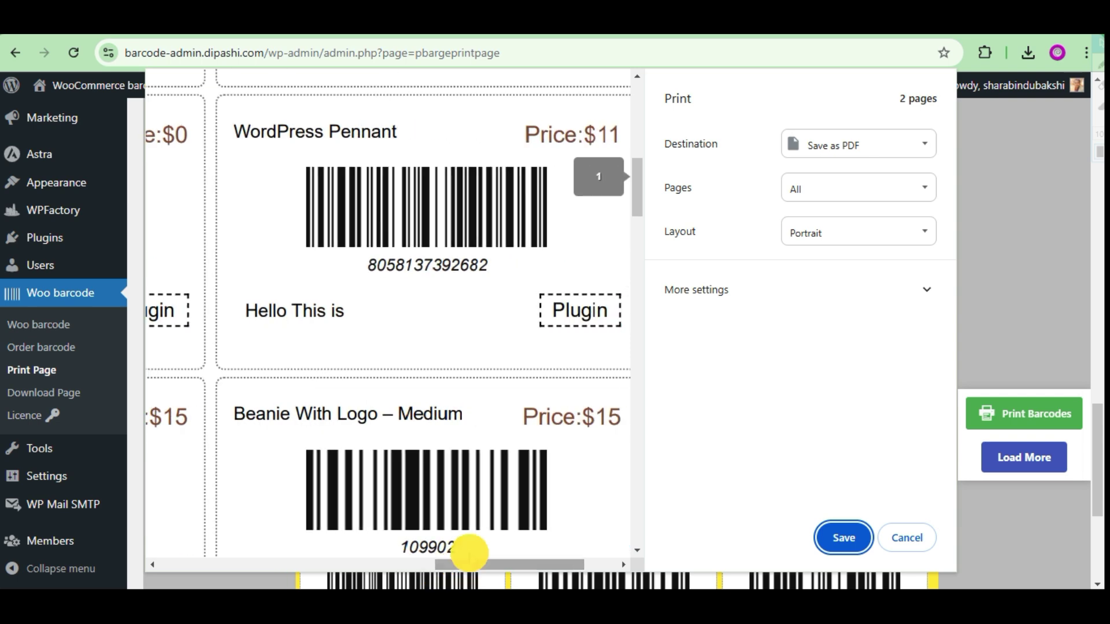
scroll(426, 367, up, 3)
scroll(426, 367, down, 3)
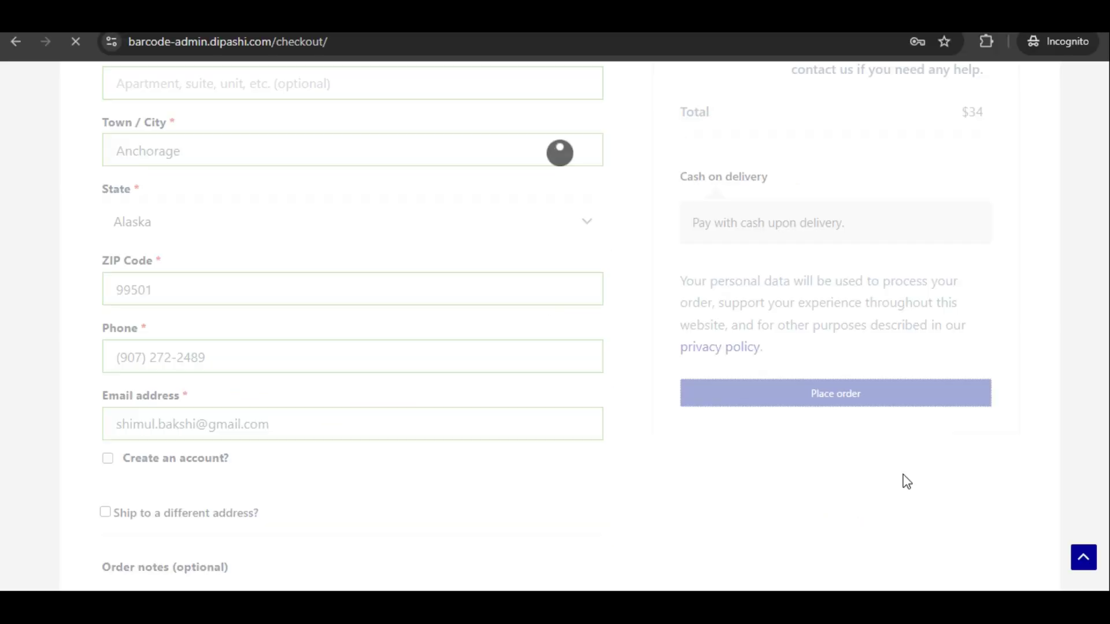
scroll(619, 361, down, 10)
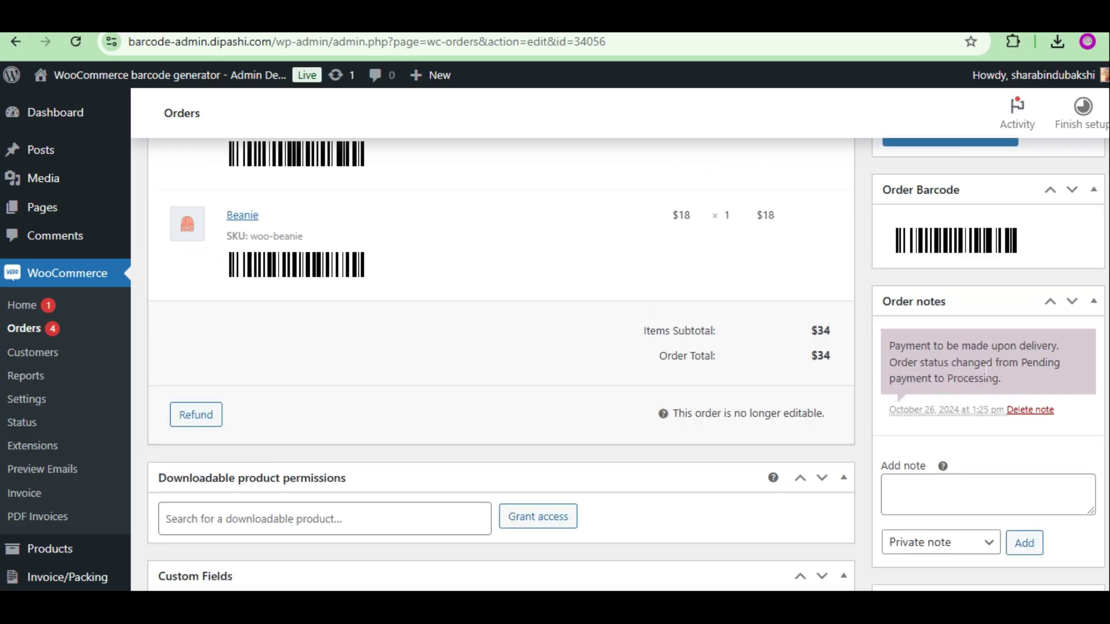
scroll(1005, 389, up, 3)
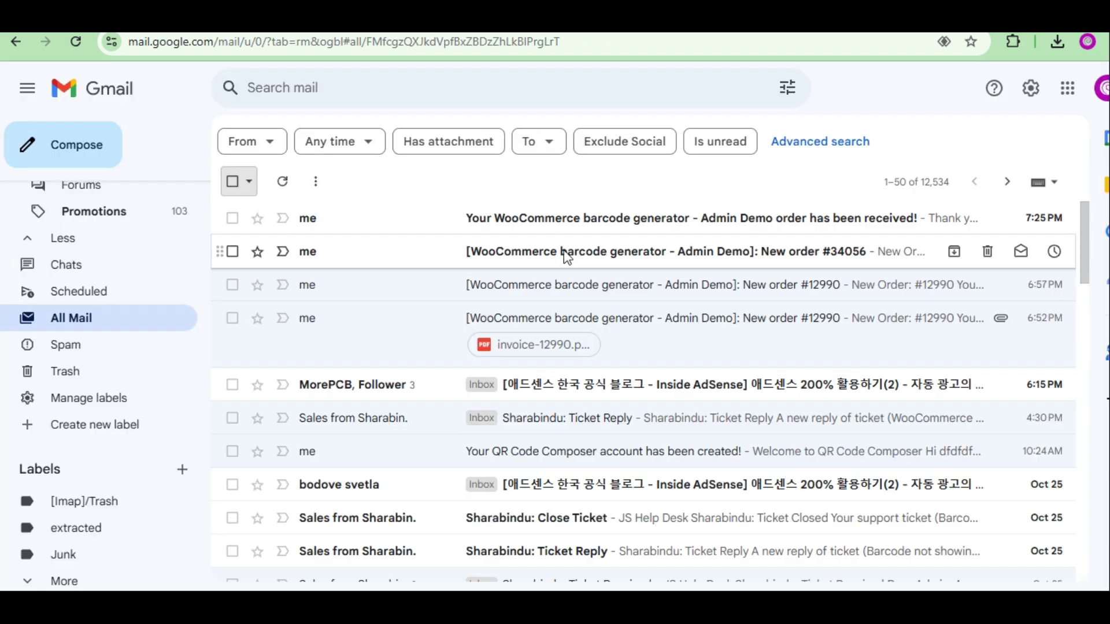
Open the new-order email and scroll to its order barcode.
click(566, 253)
scroll(716, 296, down, 6)
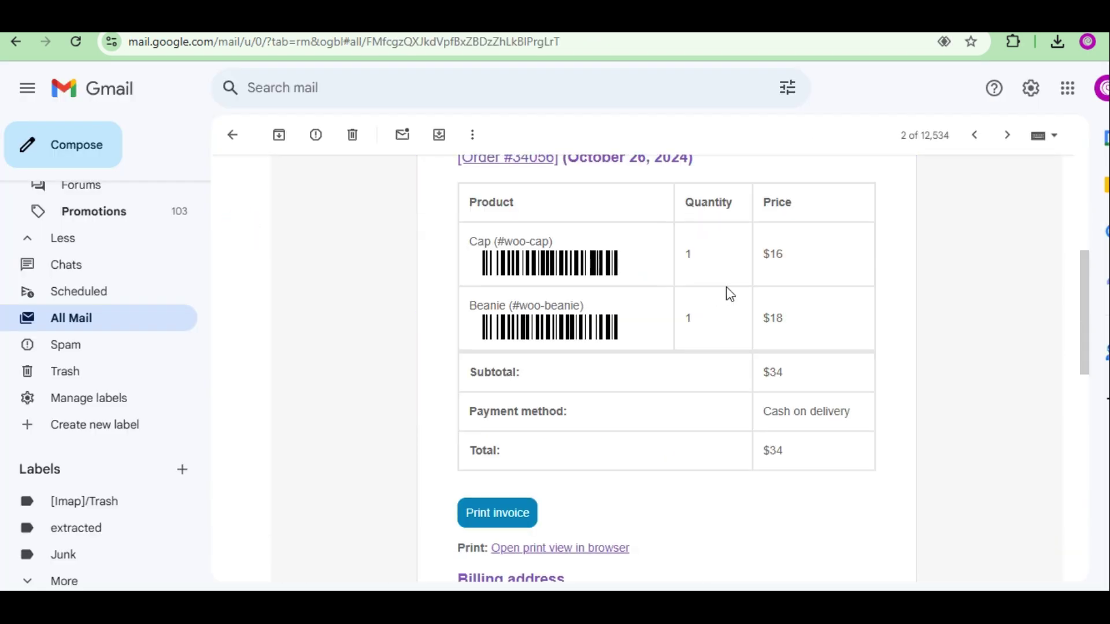
scroll(726, 292, down, 3)
scroll(732, 295, down, 10)
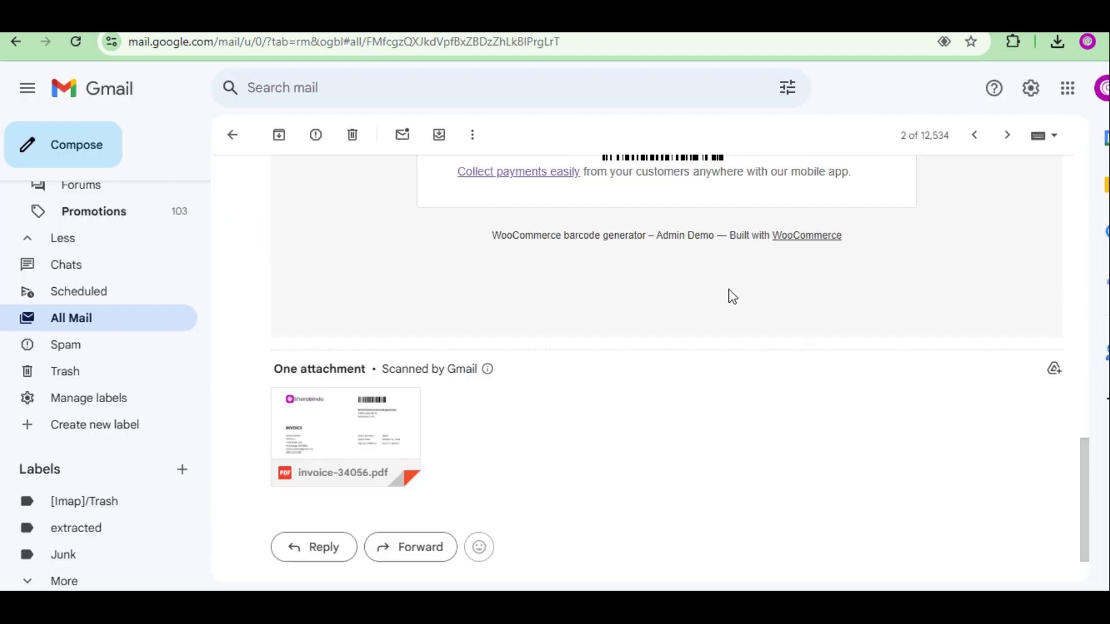
Open the attached invoice PDF to see its order barcode.
click(374, 427)
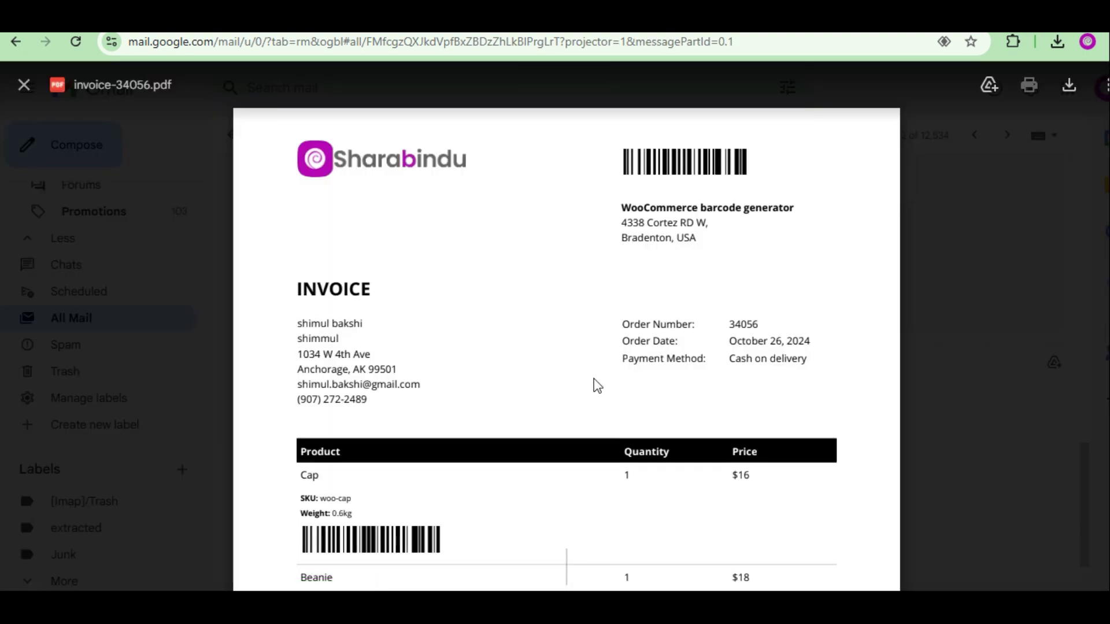
scroll(595, 381, down, 8)
scroll(596, 381, up, 8)
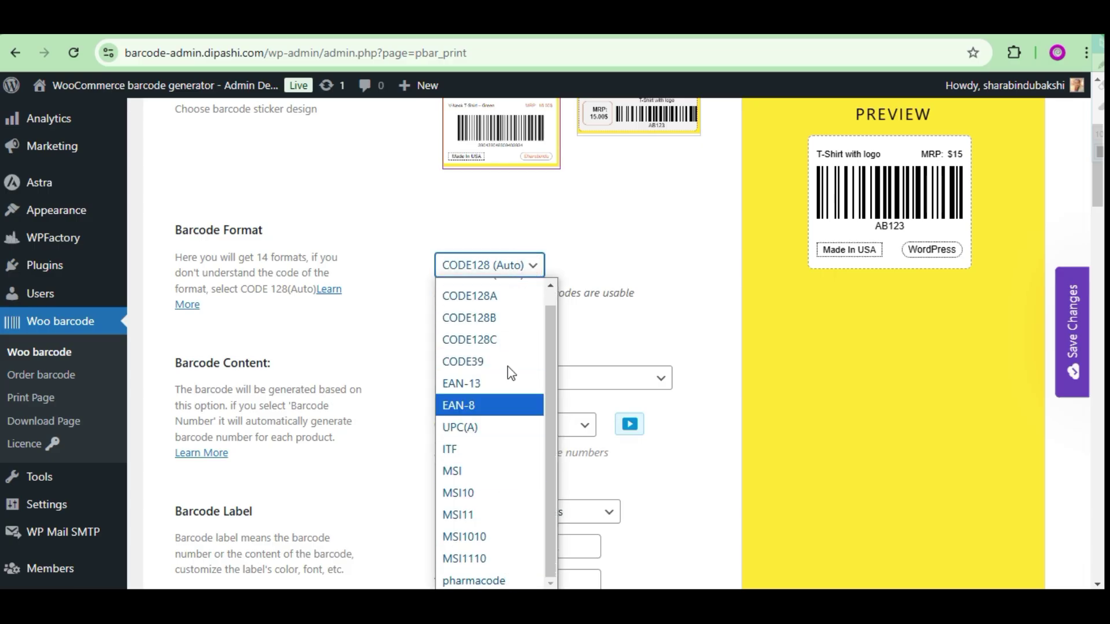
Try CODE128B, then EAN-13 as the barcode format, with 6-digit barcode numbers.
click(508, 317)
click(488, 263)
click(501, 397)
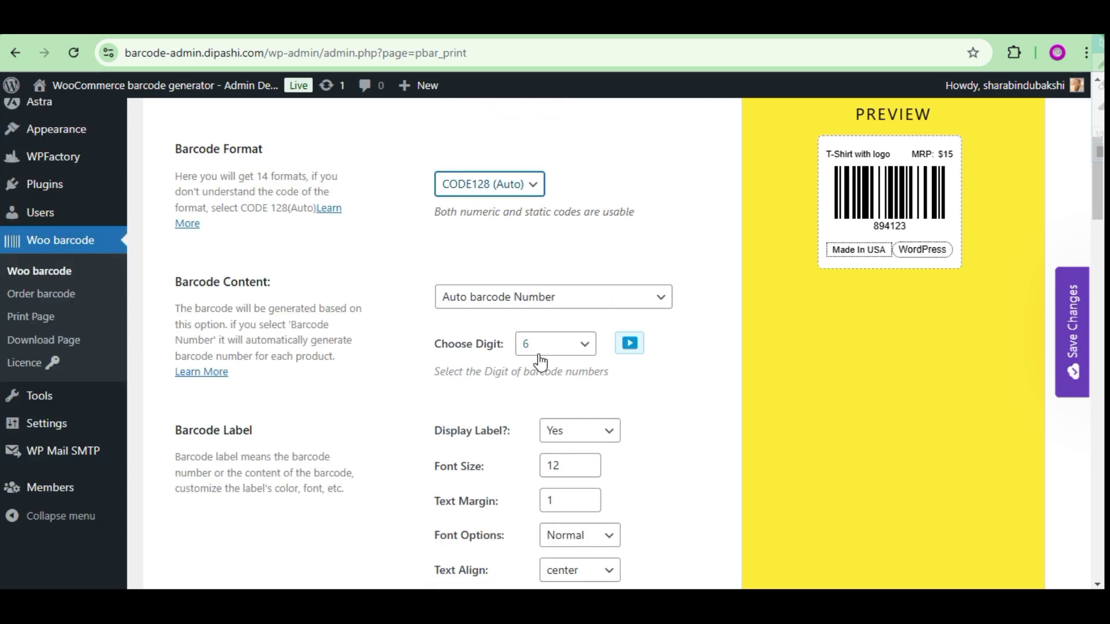
click(541, 362)
click(540, 522)
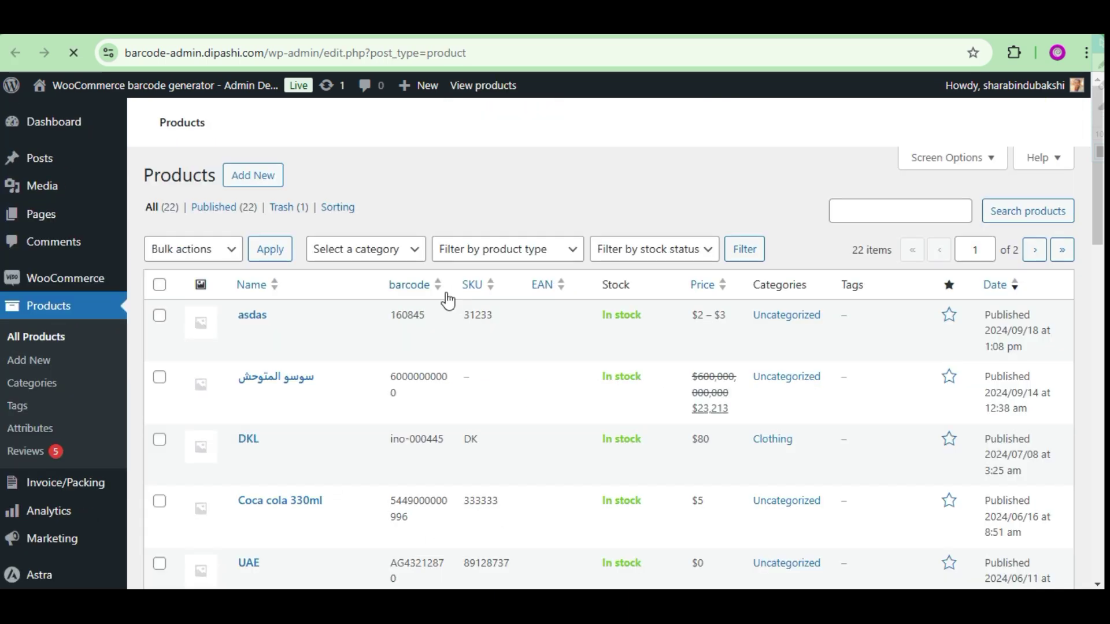
Base the barcode content on Product ID and reopen the content choices.
scroll(411, 373, down, 5)
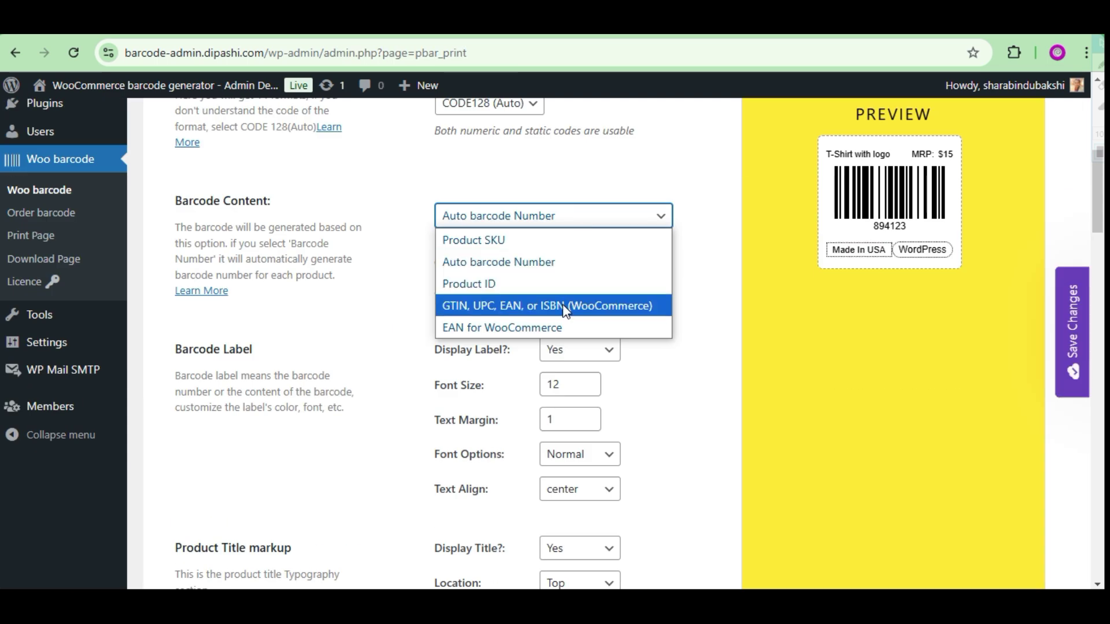
click(538, 283)
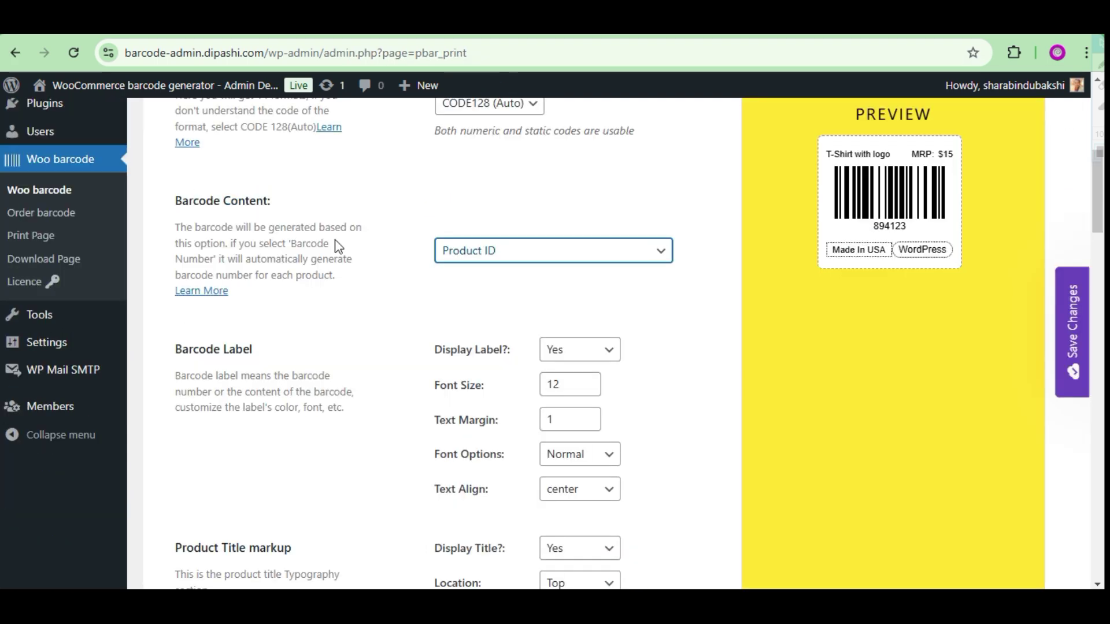
click(508, 252)
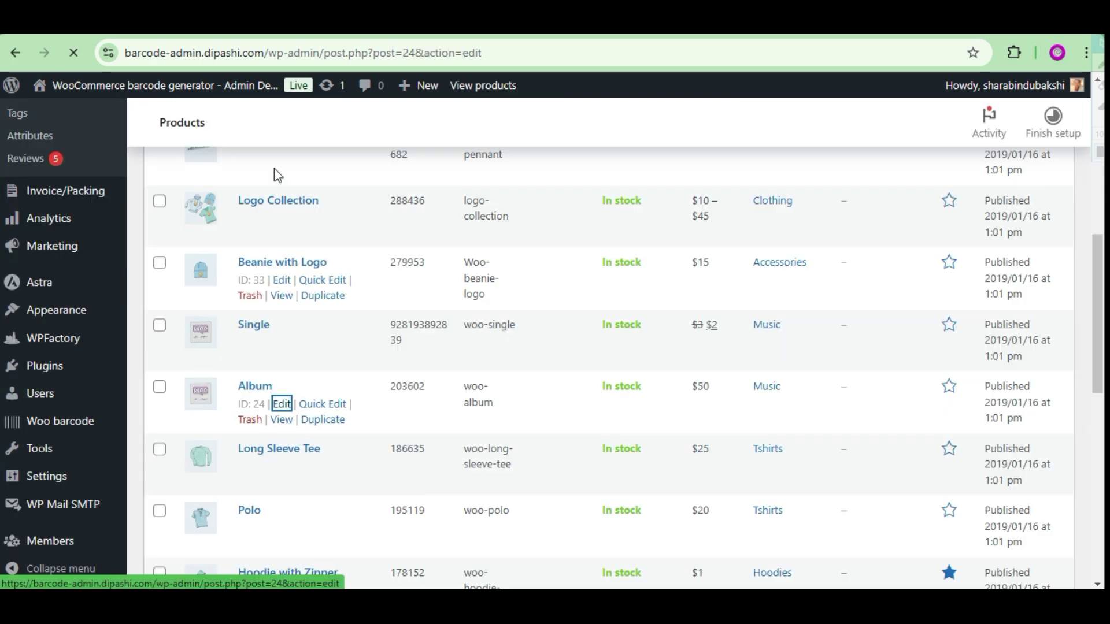
Open the Album product and view its inventory details (SKU woo-album).
click(280, 401)
scroll(449, 339, down, 3)
click(185, 488)
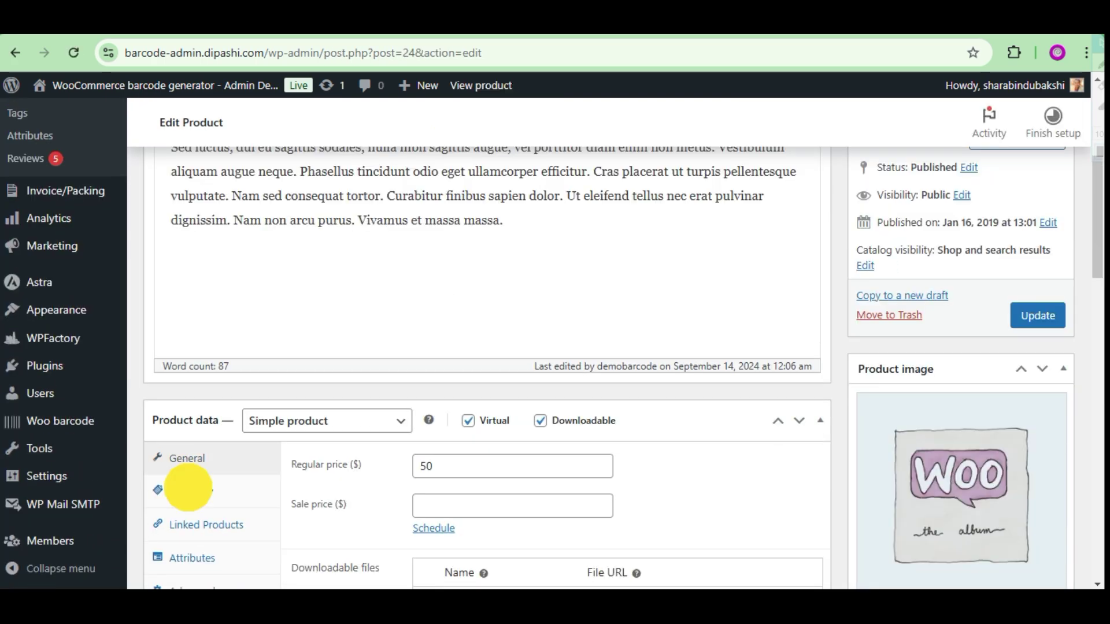
scroll(496, 345, down, 2)
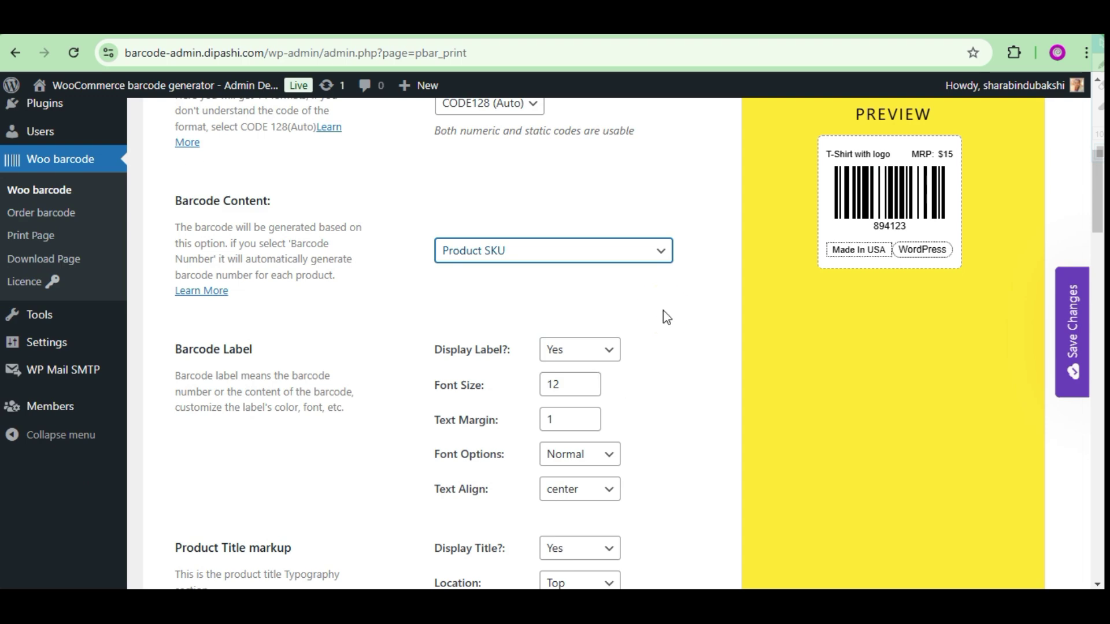
Base barcode content on GTIN/UPC/EAN/ISBN, check the product's GTIN field, and view the EAN generator plugin details.
click(575, 259)
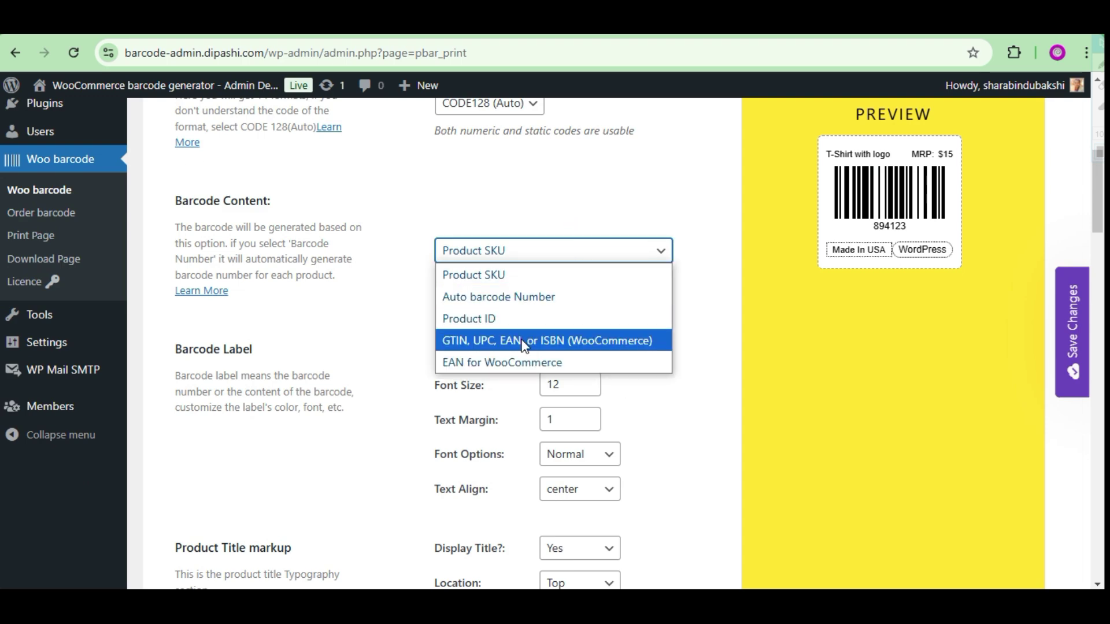
click(601, 339)
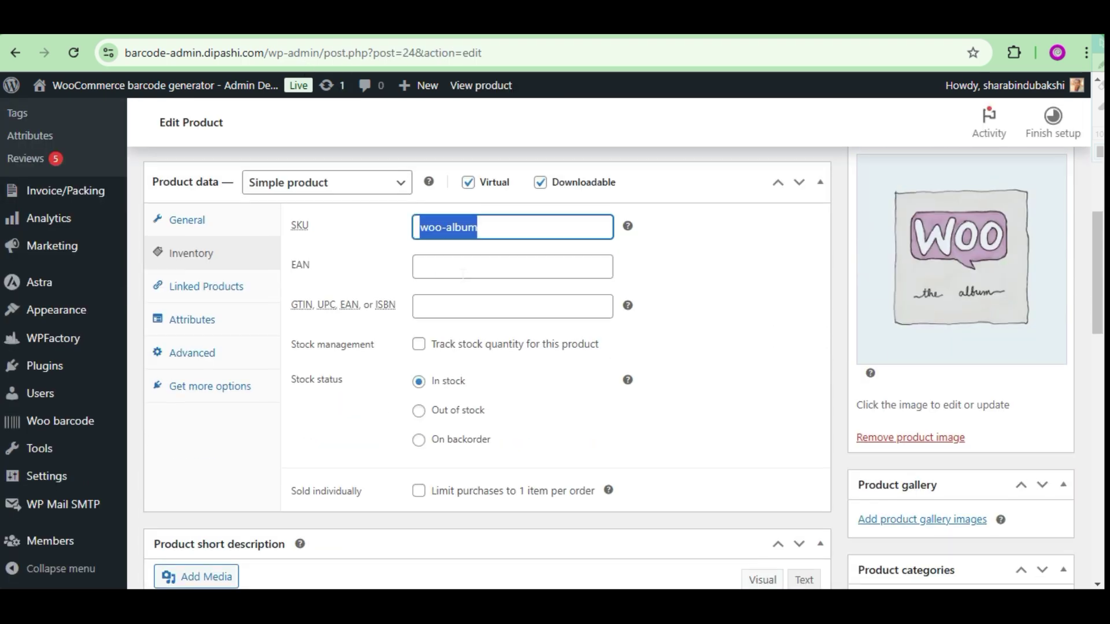
click(355, 308)
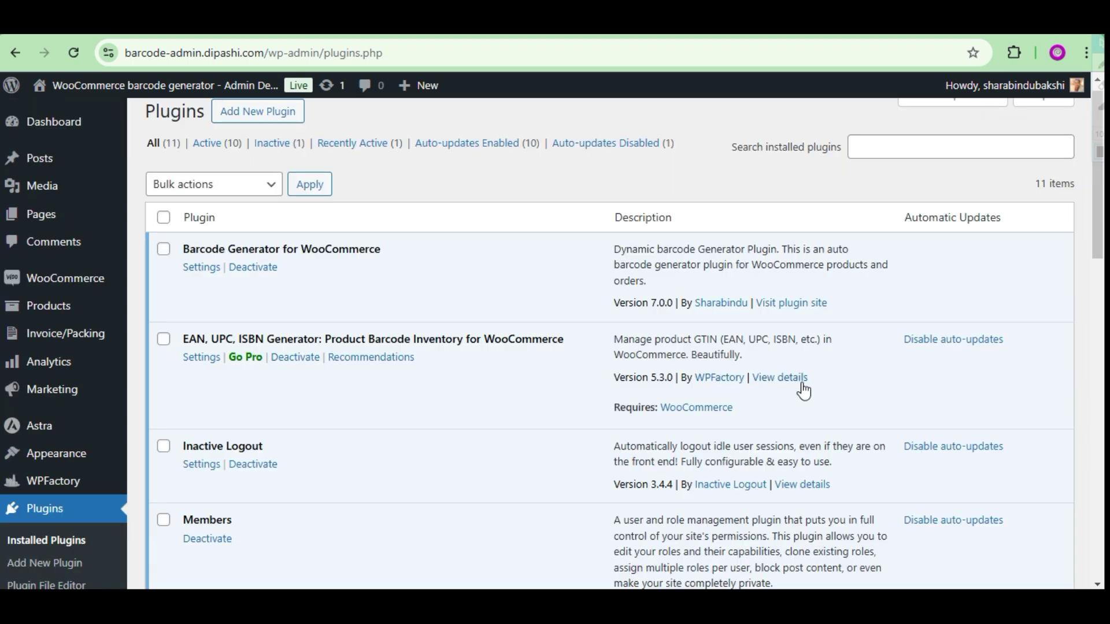
click(780, 377)
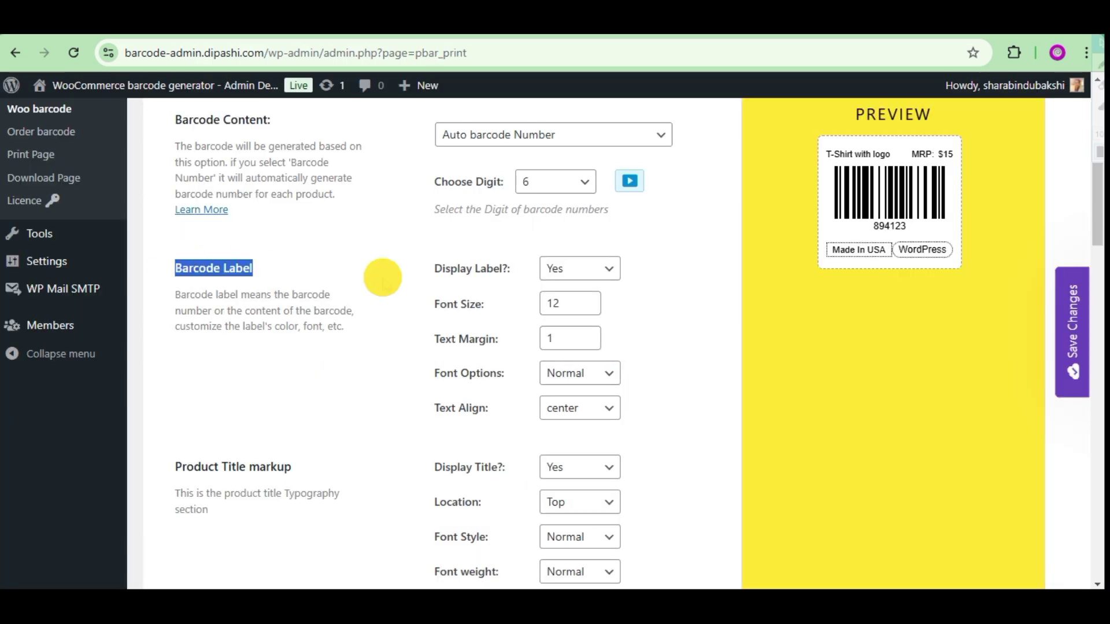
Hide the barcode number label, then show it again.
click(578, 302)
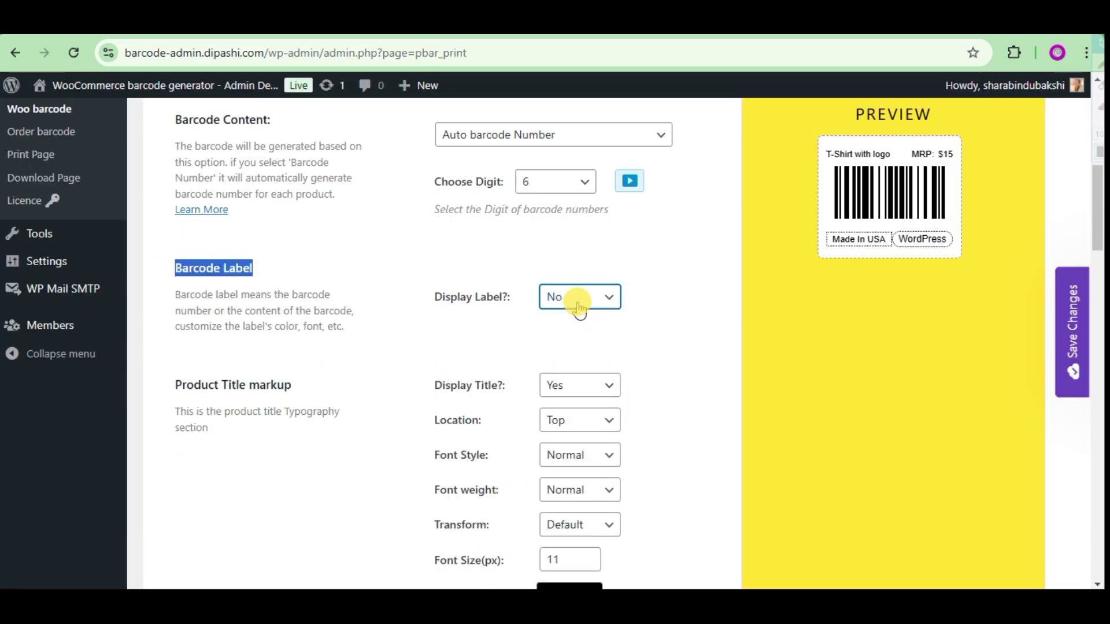
click(639, 337)
scroll(639, 337, up, 4)
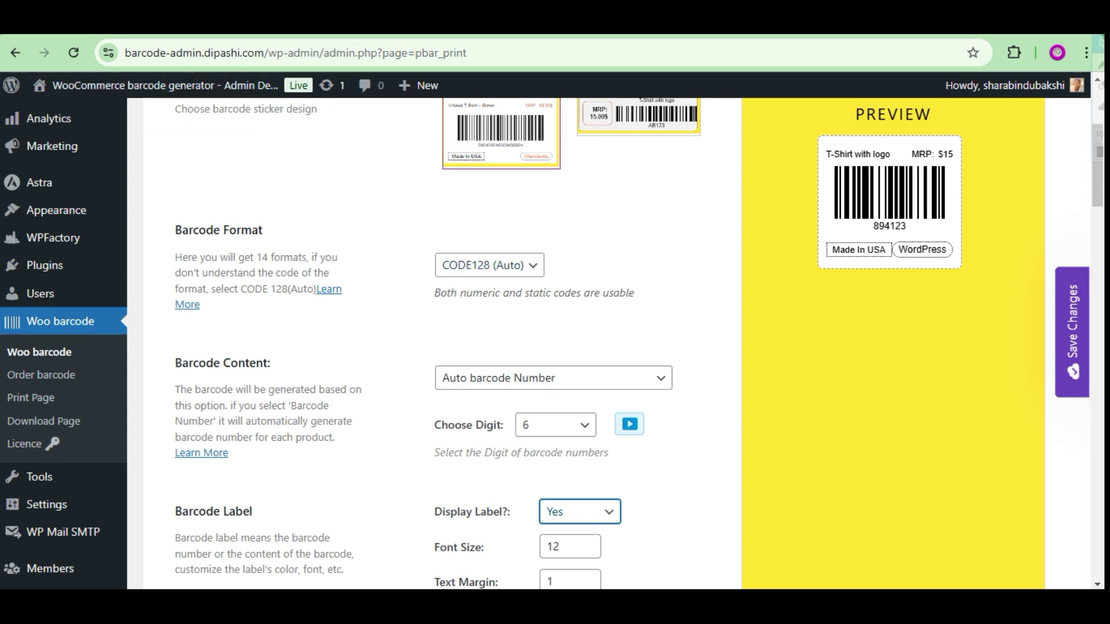
scroll(619, 350, down, 5)
scroll(619, 350, up, 1)
Set the barcode label to font size 10 and italic, keeping it centered.
click(589, 308)
click(588, 307)
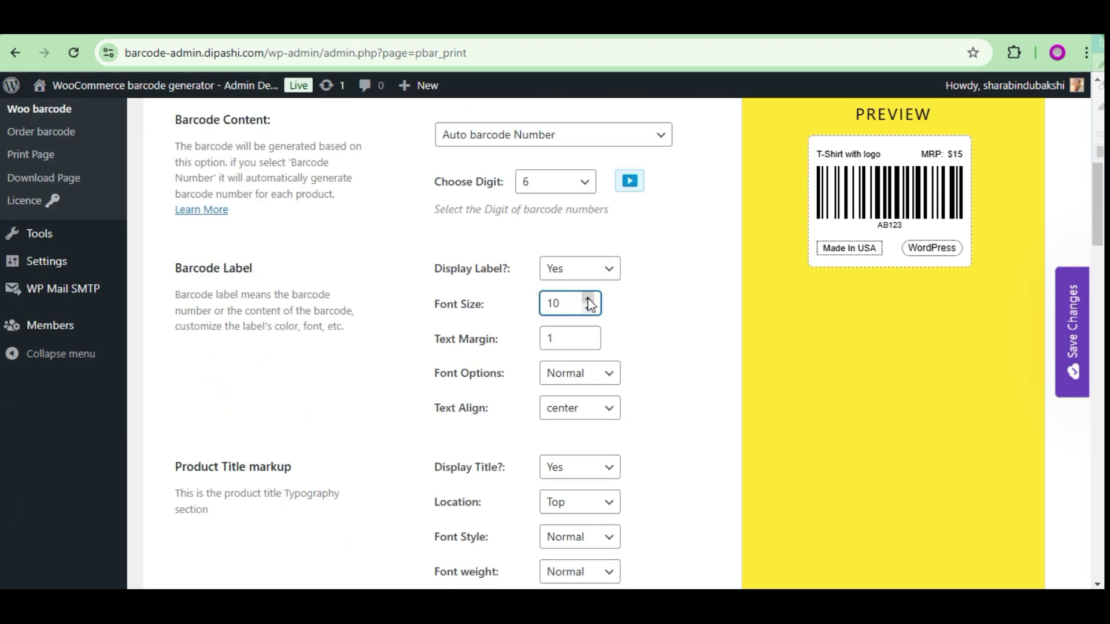
click(580, 373)
click(579, 419)
click(580, 408)
click(587, 431)
click(587, 407)
click(587, 454)
Keep the product title shown, uppercase, size 10, positioned above the barcode.
scroll(587, 379, down, 4)
click(580, 223)
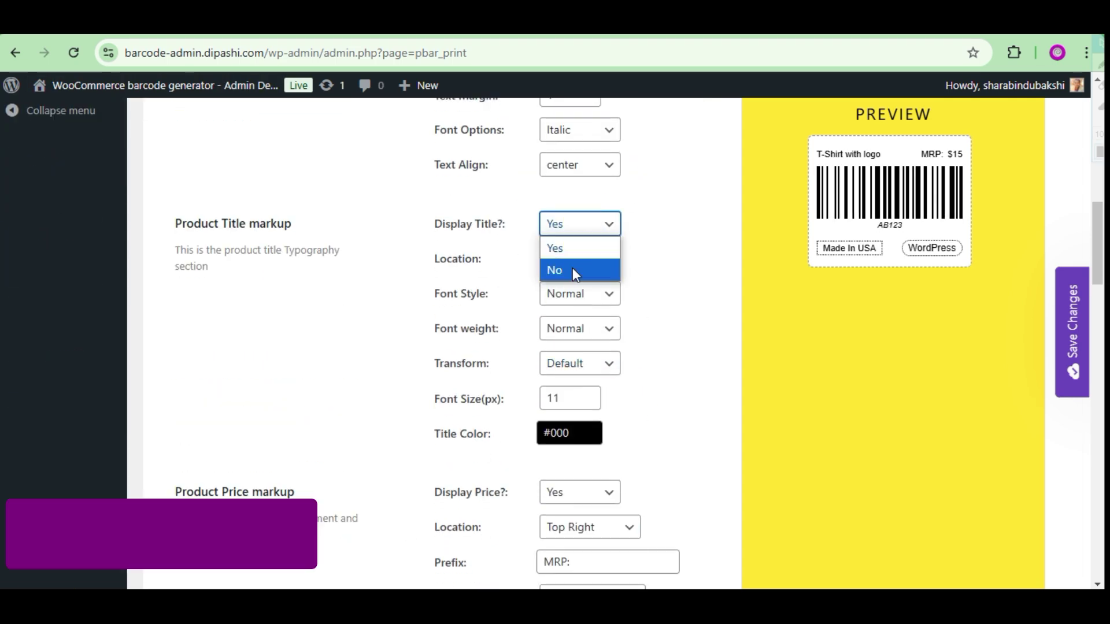
click(736, 206)
click(584, 363)
click(574, 453)
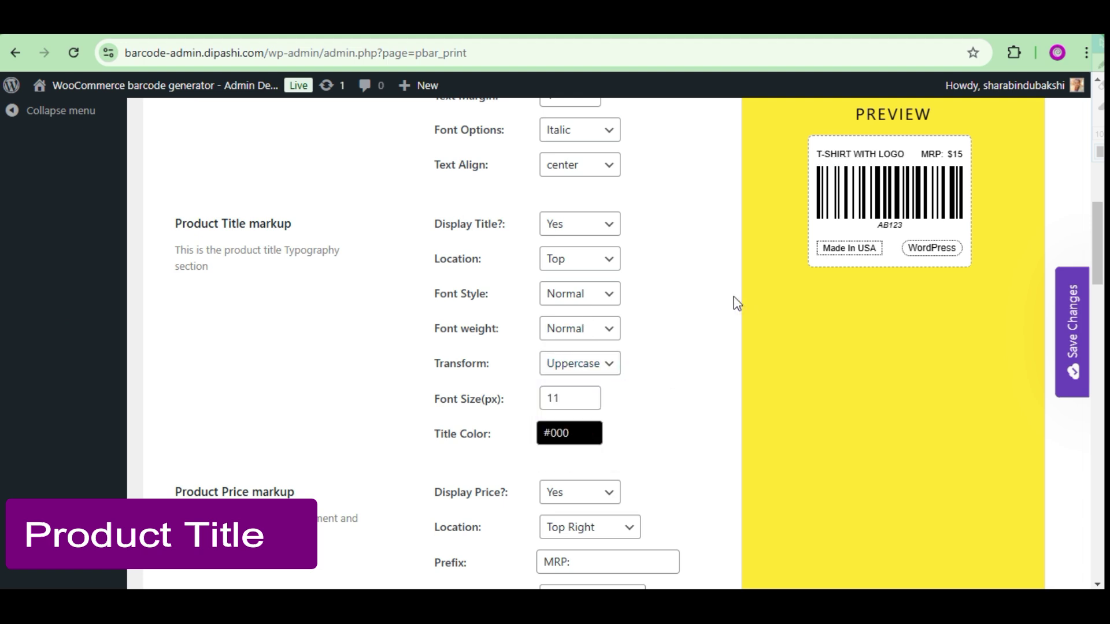
click(587, 403)
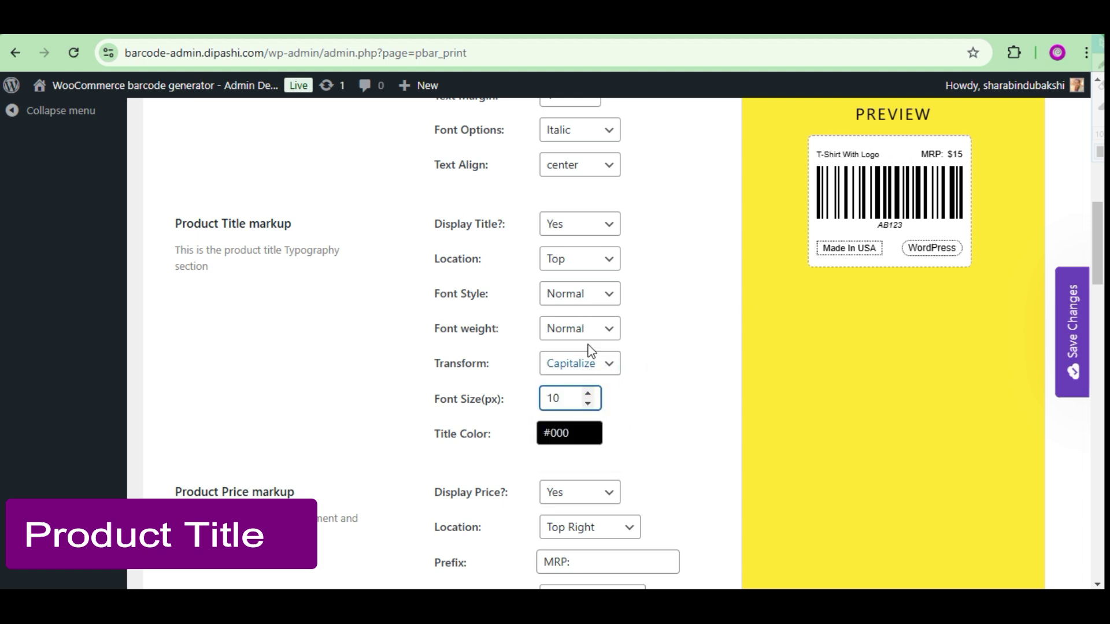
click(588, 259)
click(580, 289)
key(Up)
Cycle the price position through top center, top left, bottom options, ending at top right.
scroll(686, 300, down, 3)
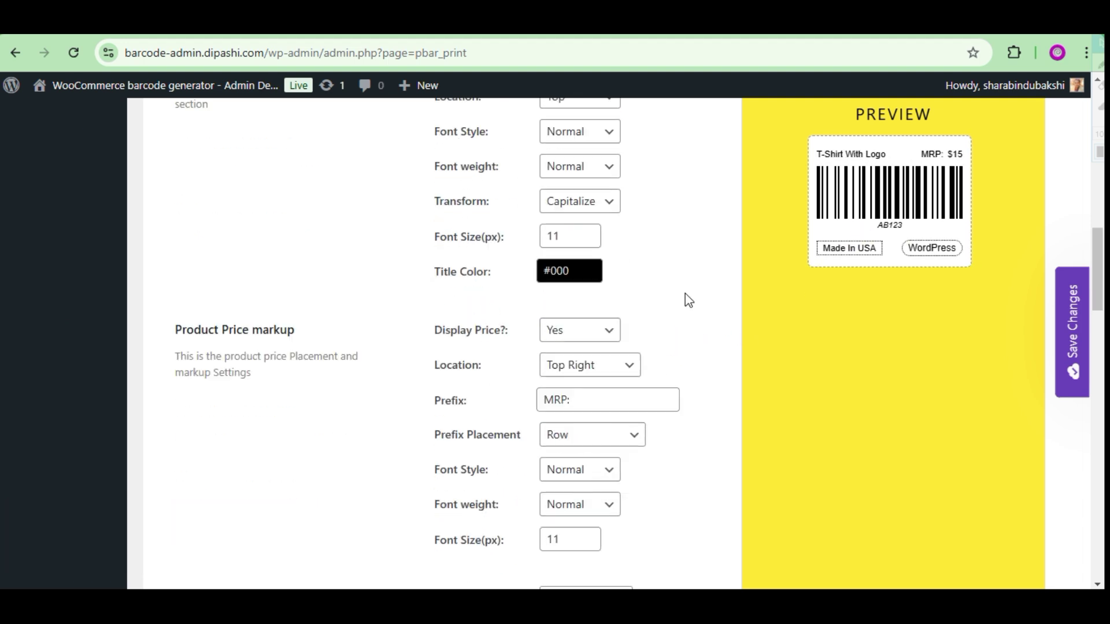
click(590, 365)
click(584, 405)
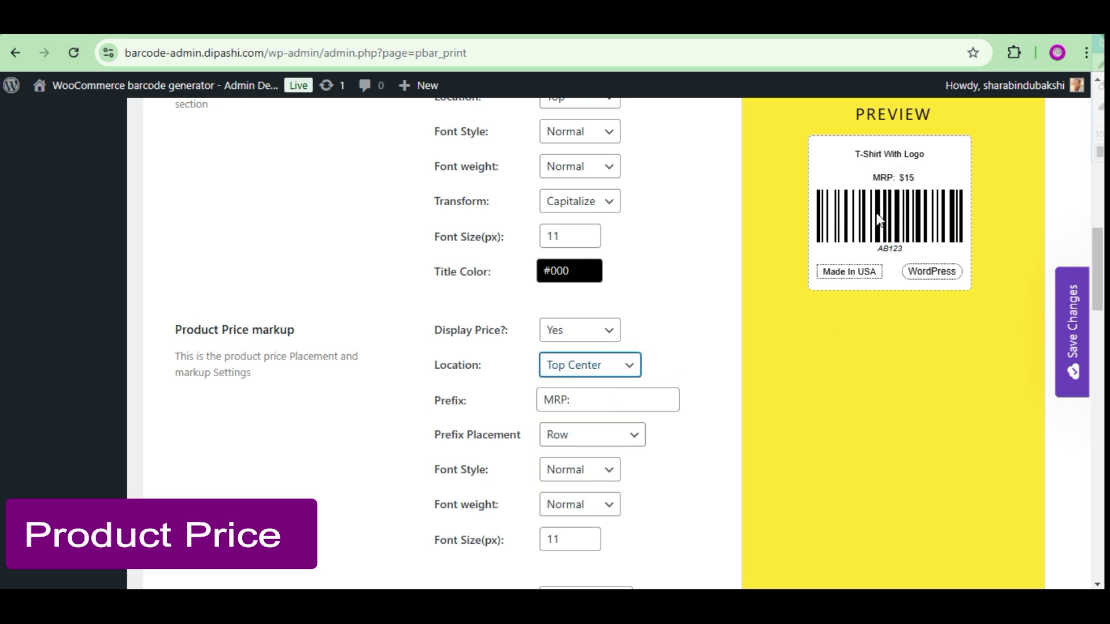
click(606, 373)
click(583, 385)
click(614, 370)
click(584, 505)
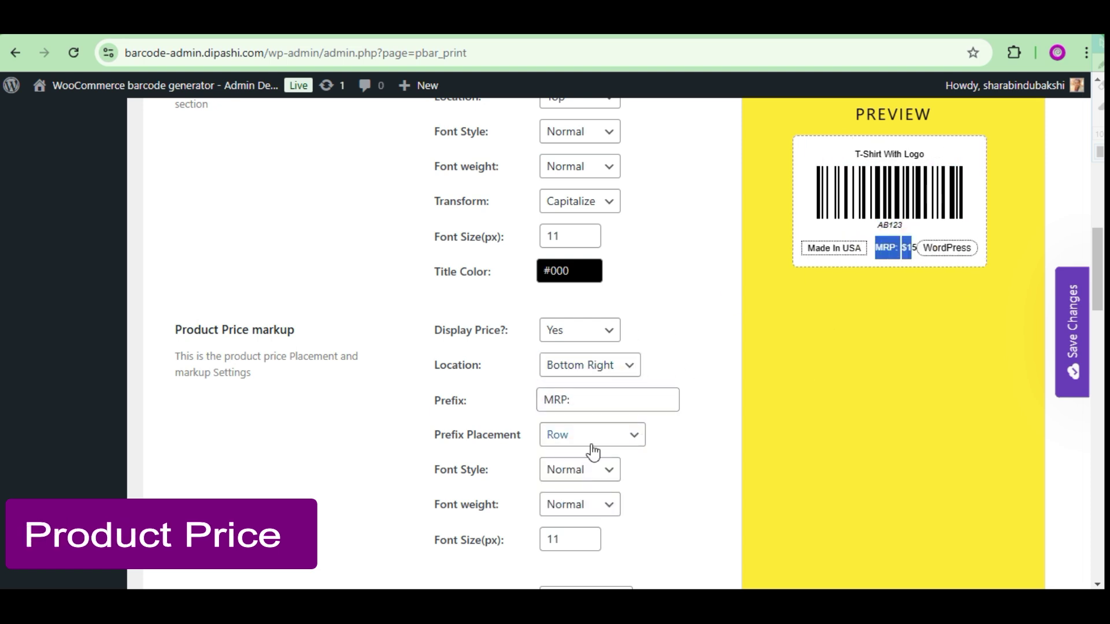
click(590, 365)
click(584, 476)
click(606, 373)
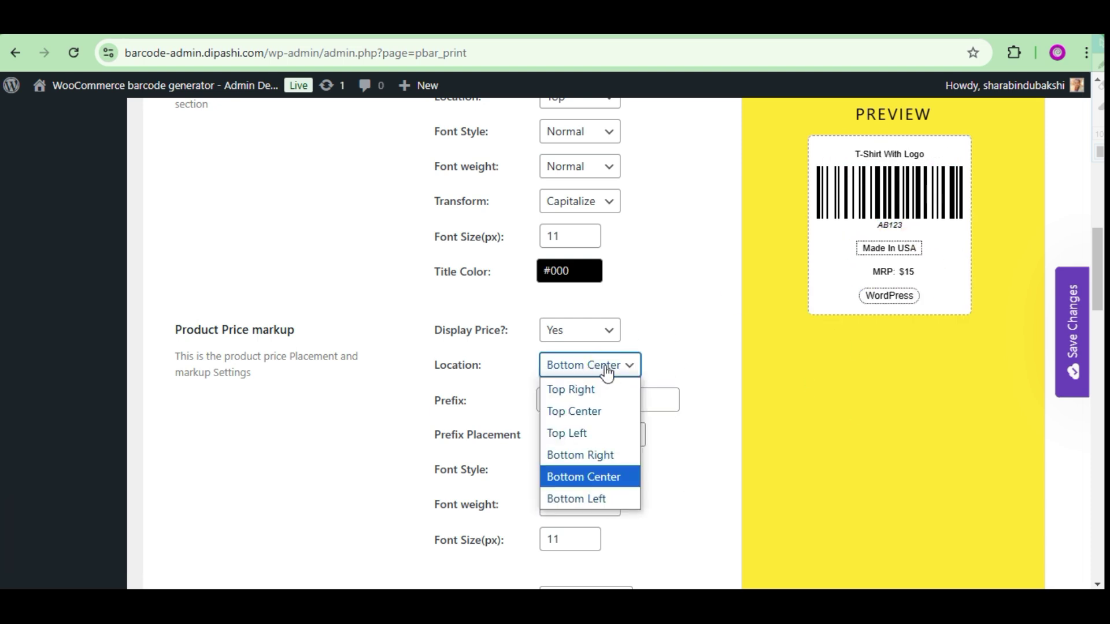
click(578, 499)
click(590, 365)
click(571, 389)
Try the MRP prefix arrangements, leaving it beside the price, and choose Default Price behavior.
scroll(630, 433, down, 1)
click(612, 353)
click(619, 398)
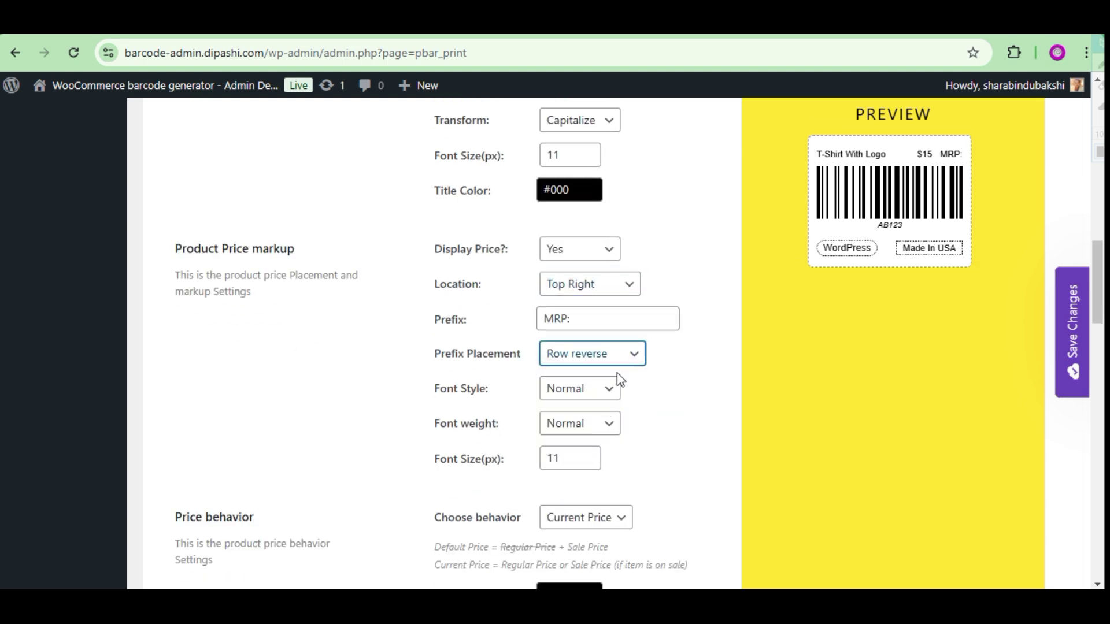
key(Down)
click(608, 354)
click(584, 448)
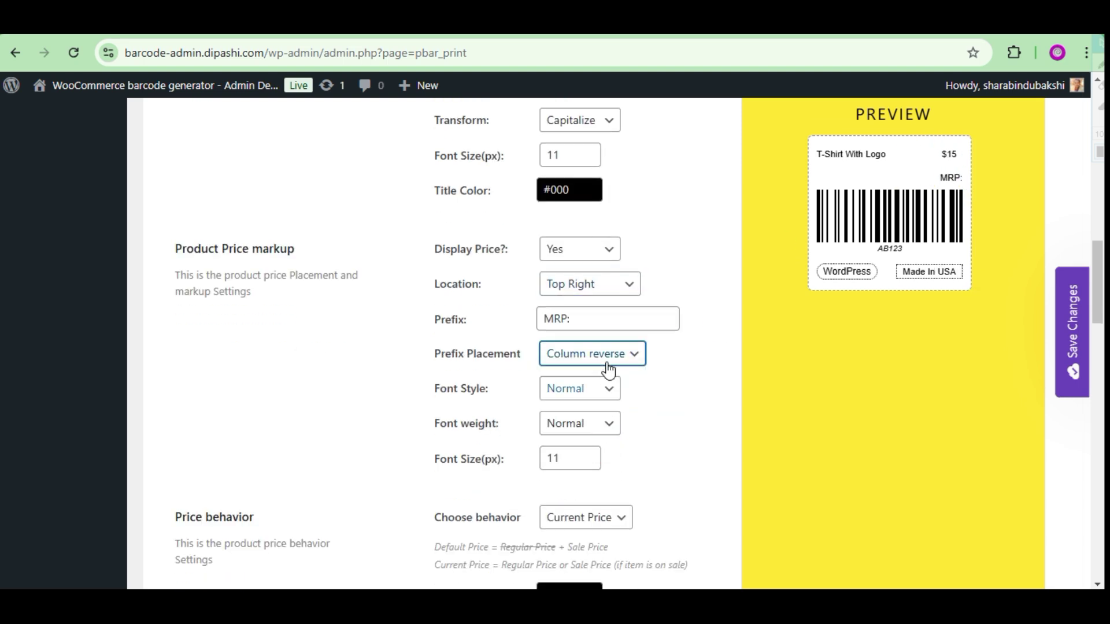
click(609, 353)
click(584, 377)
scroll(664, 389, down, 1)
click(585, 436)
click(578, 460)
click(585, 436)
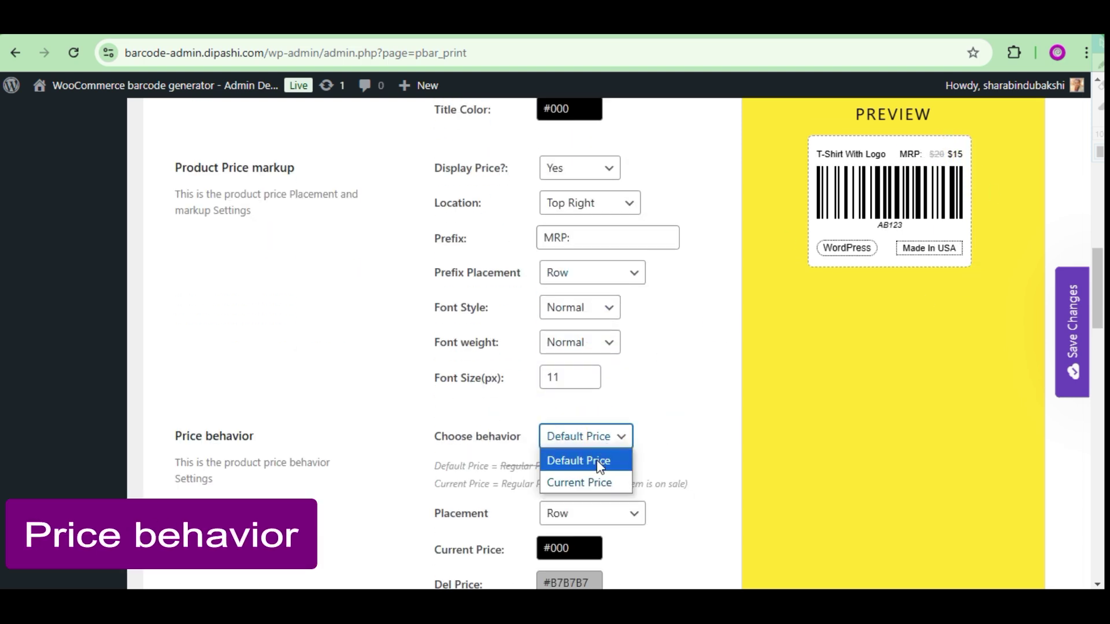
Confirm the price behavior and keep the country label shown after toggling it.
click(596, 462)
scroll(668, 334, down, 4)
click(581, 248)
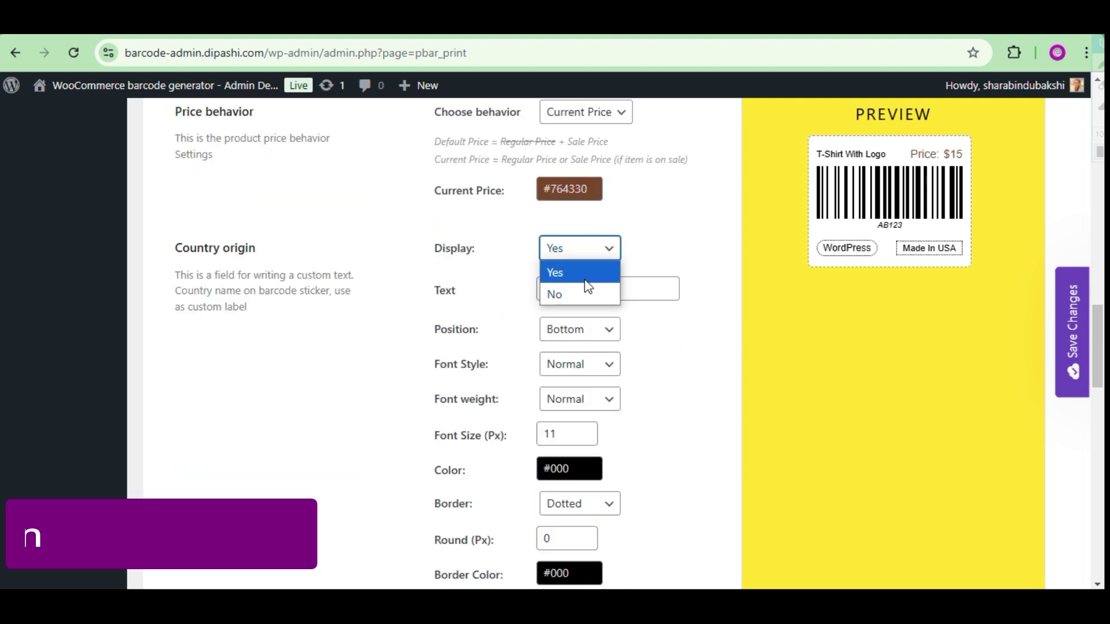
click(586, 282)
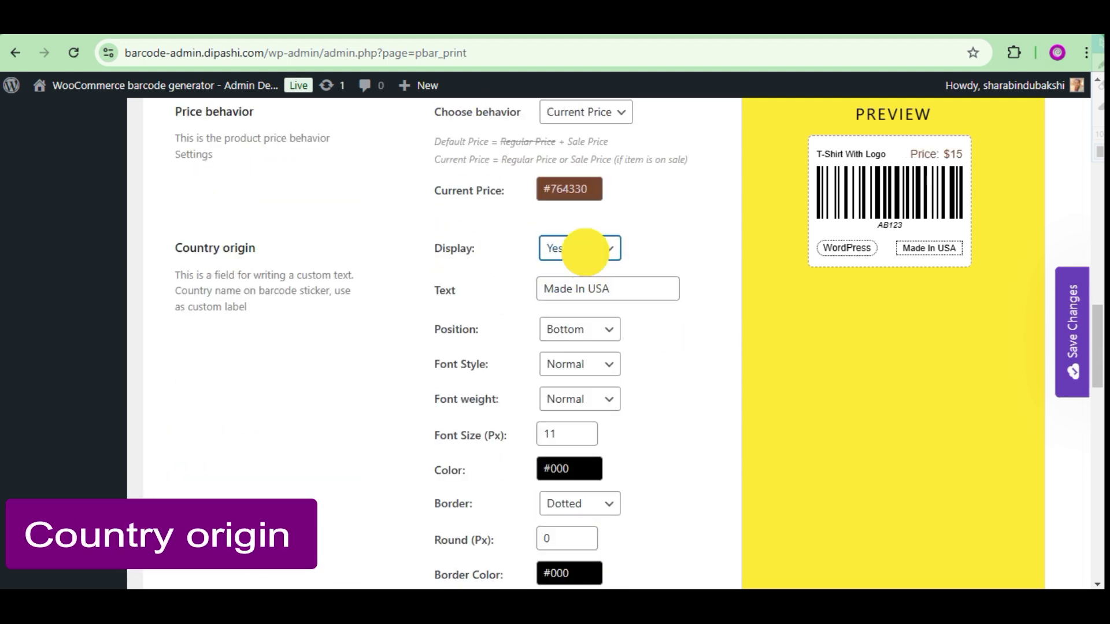
click(582, 248)
click(577, 294)
click(578, 248)
click(578, 273)
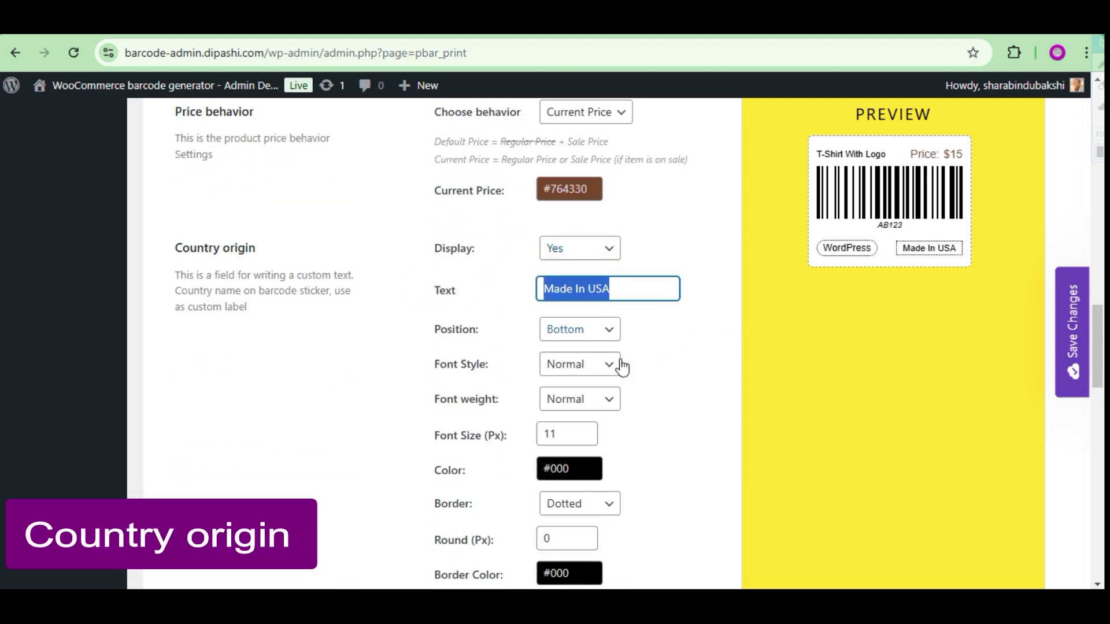
Change the custom label text to 'Hello This is', keeping it below the barcode.
text(Hello This is Cstom)
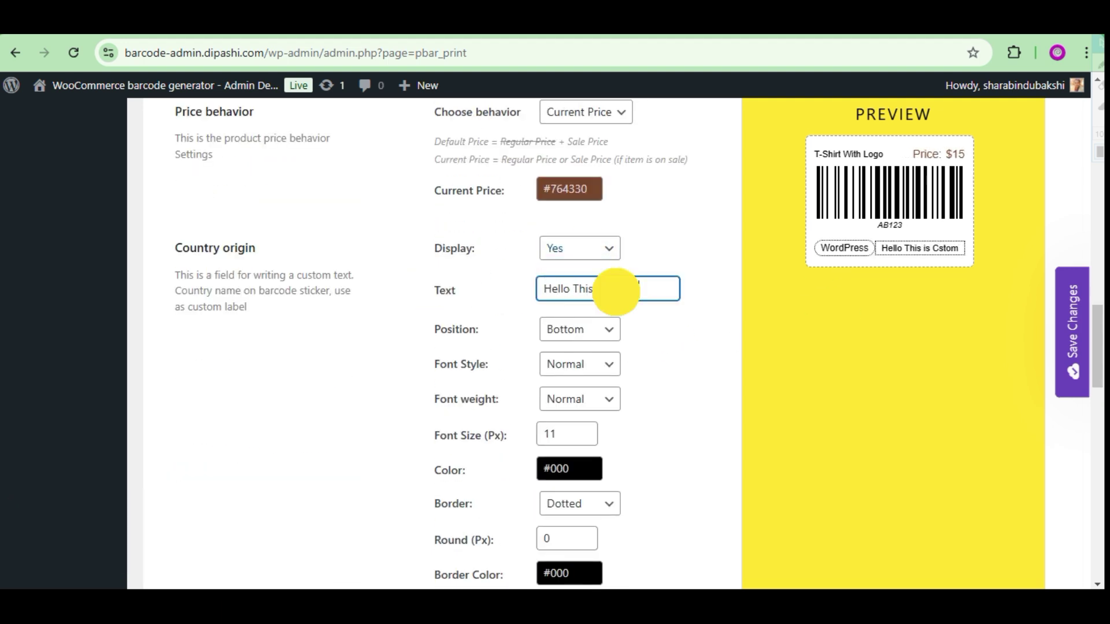
double_click(615, 291)
key(BackSpace)
click(596, 330)
click(594, 346)
click(595, 332)
click(596, 363)
Set the custom label's border to None.
scroll(645, 426, down, 1)
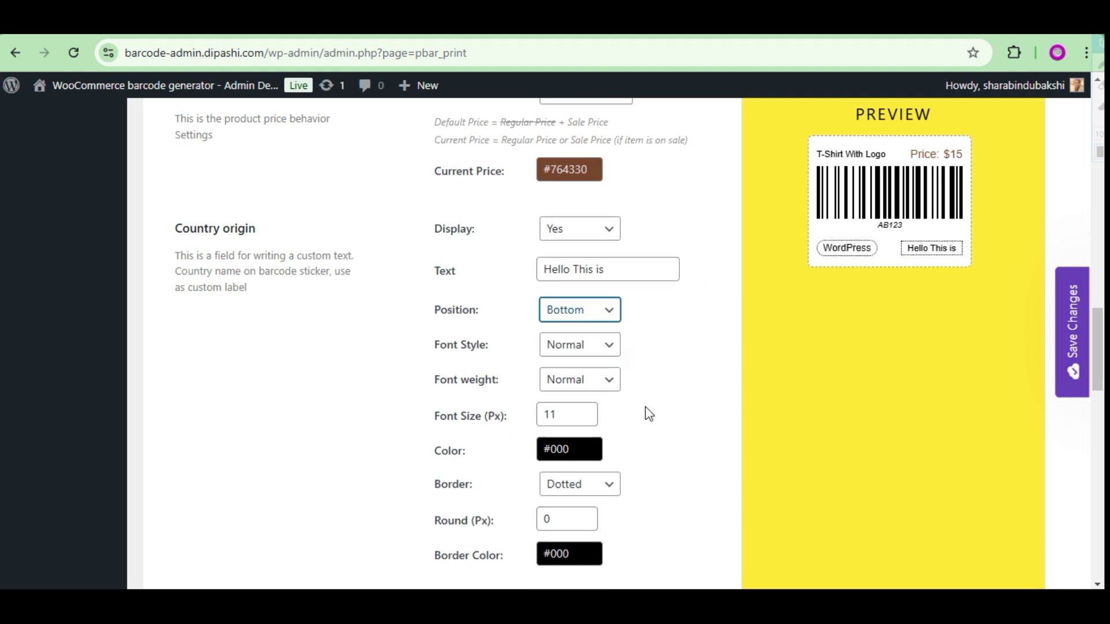
scroll(646, 407, down, 2)
click(578, 339)
click(574, 365)
click(585, 342)
click(578, 431)
Change the brand name from WordPress to 'Plugin' with a solid border.
scroll(607, 391, down, 2)
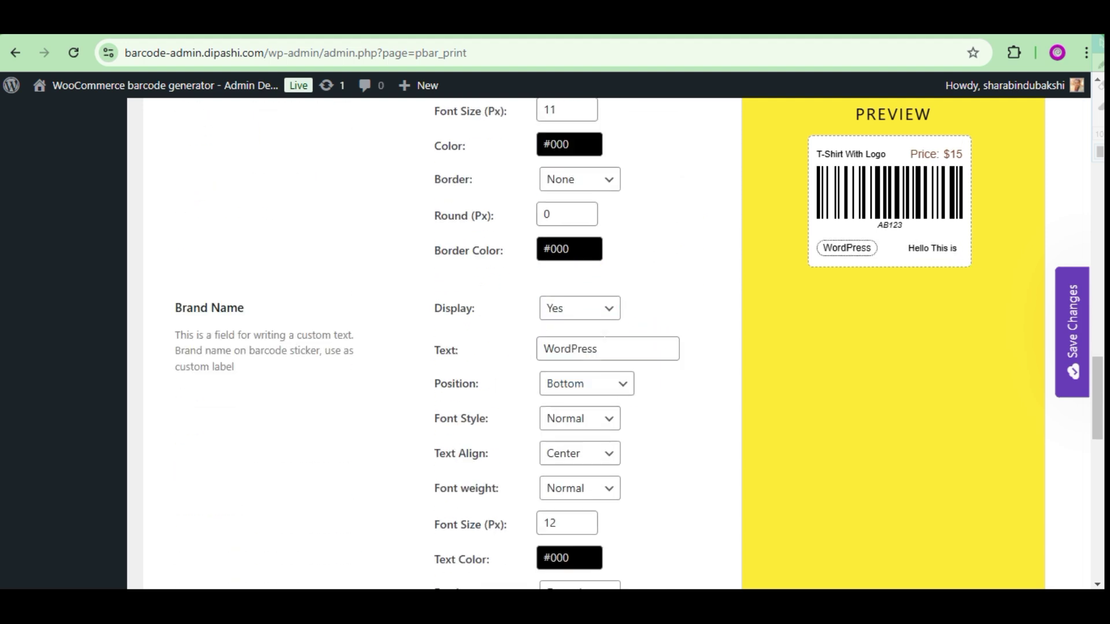
drag(598, 349, 508, 353)
text(Plugin)
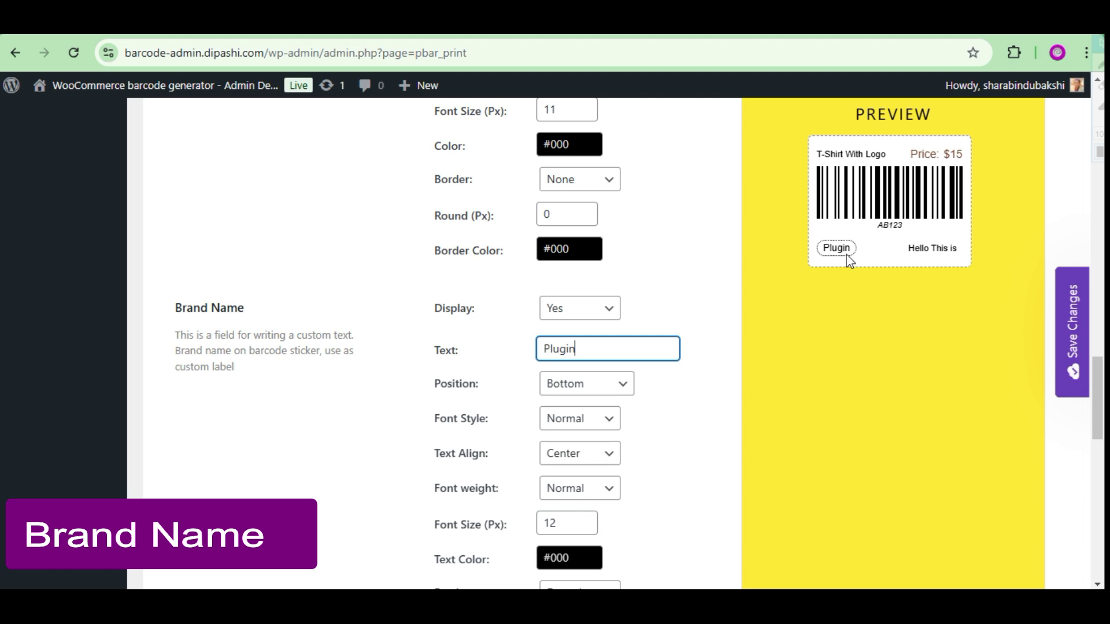
scroll(588, 368, down, 4)
click(579, 349)
click(578, 372)
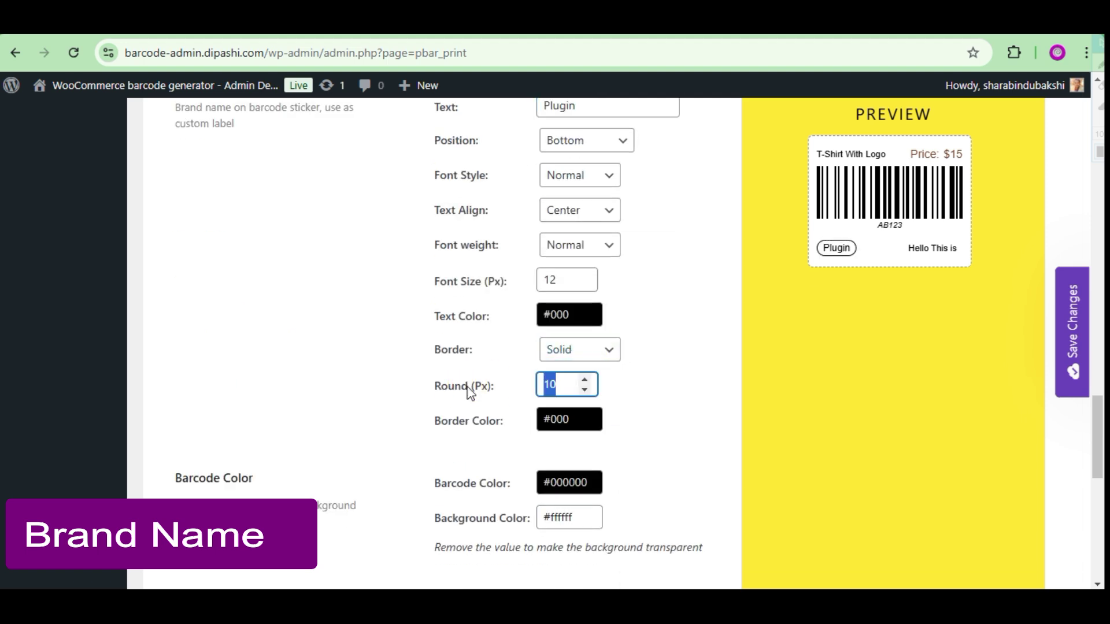
Set the brand label's Round to 0 and its border to Dashed.
click(583, 388)
text(0)
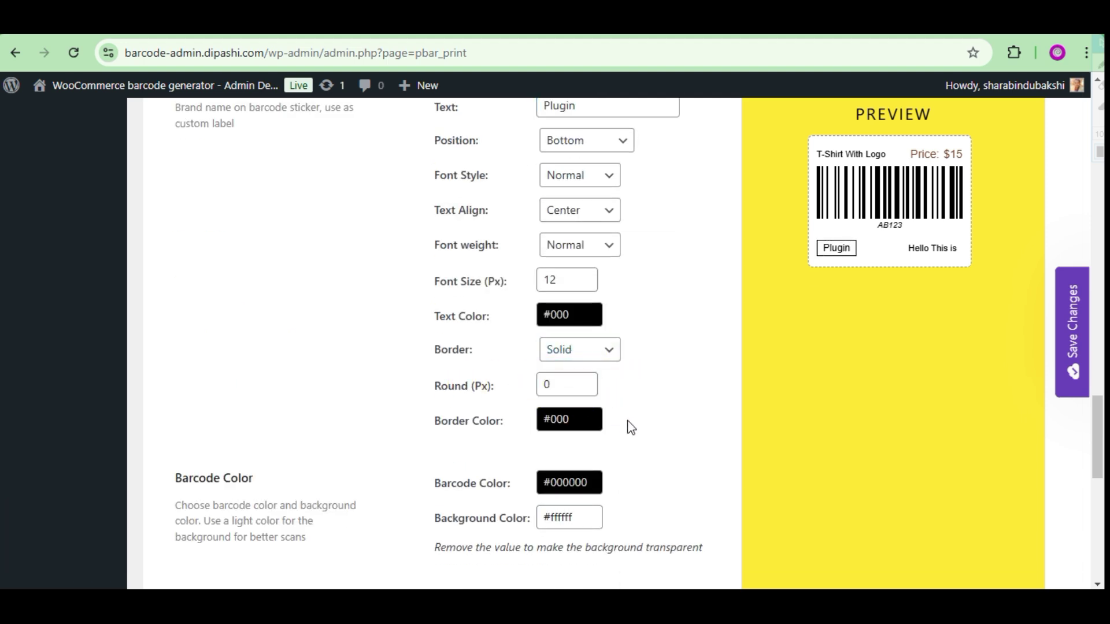
scroll(631, 428, down, 1)
click(580, 269)
click(581, 286)
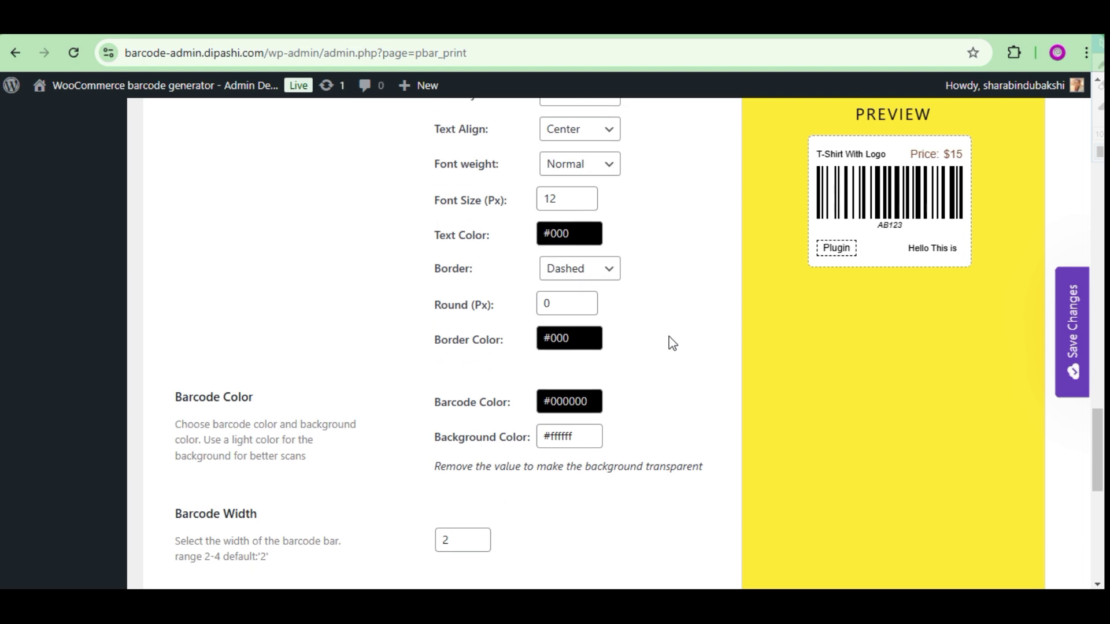
Try orange bars and a brown sticker background, then clear the background colour.
scroll(673, 343, down, 1)
click(587, 318)
click(619, 364)
drag(619, 364, 604, 372)
click(650, 295)
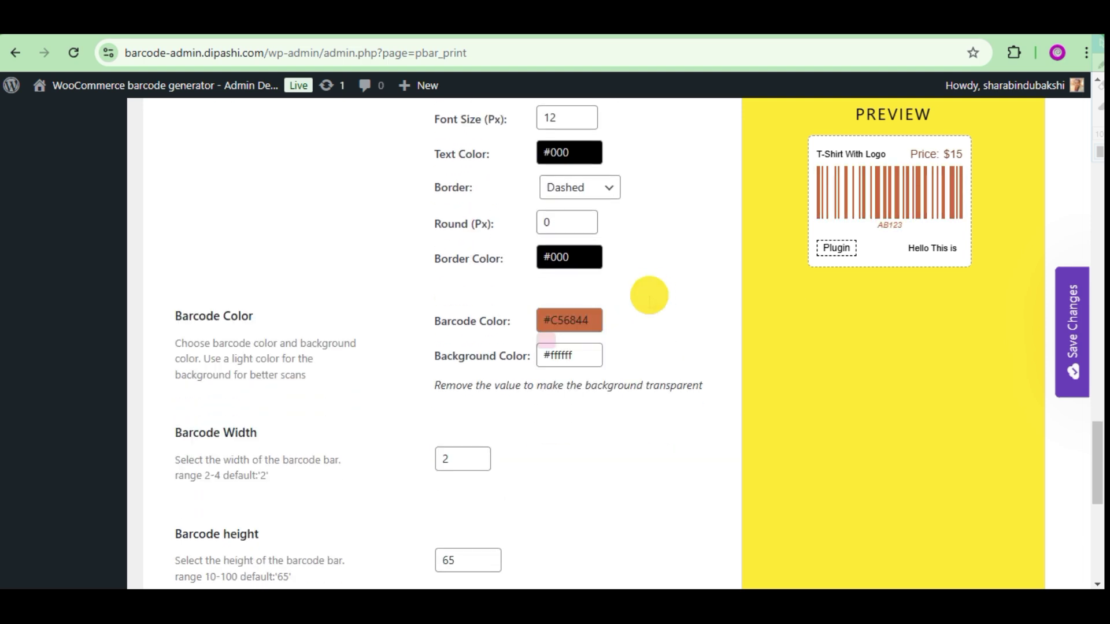
click(555, 355)
click(612, 426)
click(649, 339)
click(569, 355)
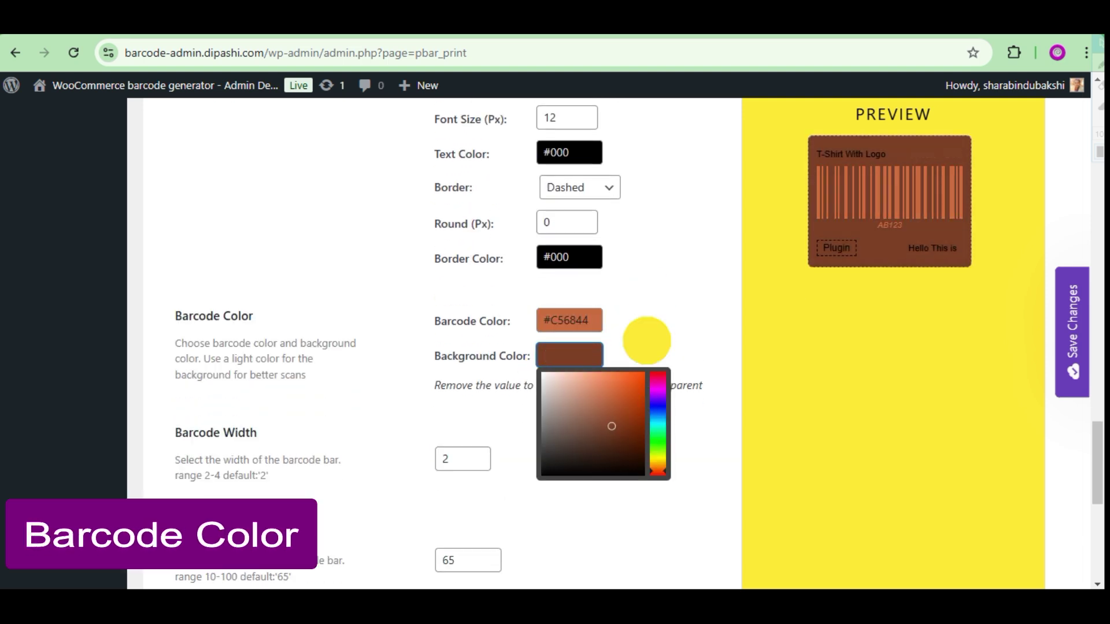
key(BackSpace)
Restore near-black bar colour and a white sticker background.
click(587, 320)
click(535, 429)
click(569, 355)
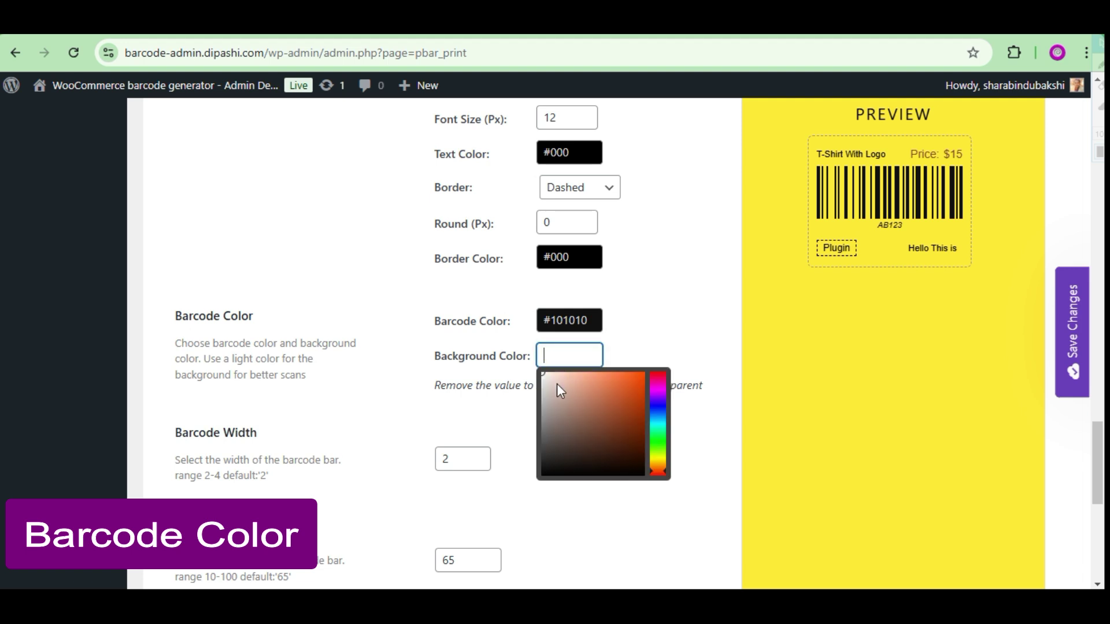
click(555, 387)
drag(445, 385, 523, 448)
scroll(523, 448, down, 3)
click(478, 306)
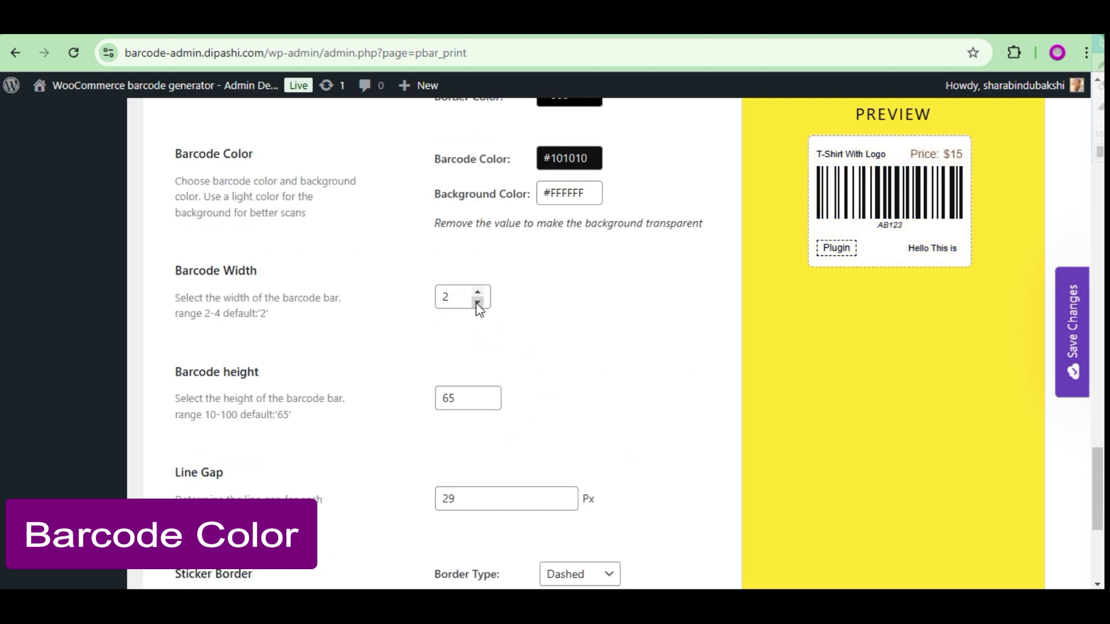
Lower the barcode height to 39 and the line gap to 27.
click(488, 402)
click(488, 403)
click(489, 394)
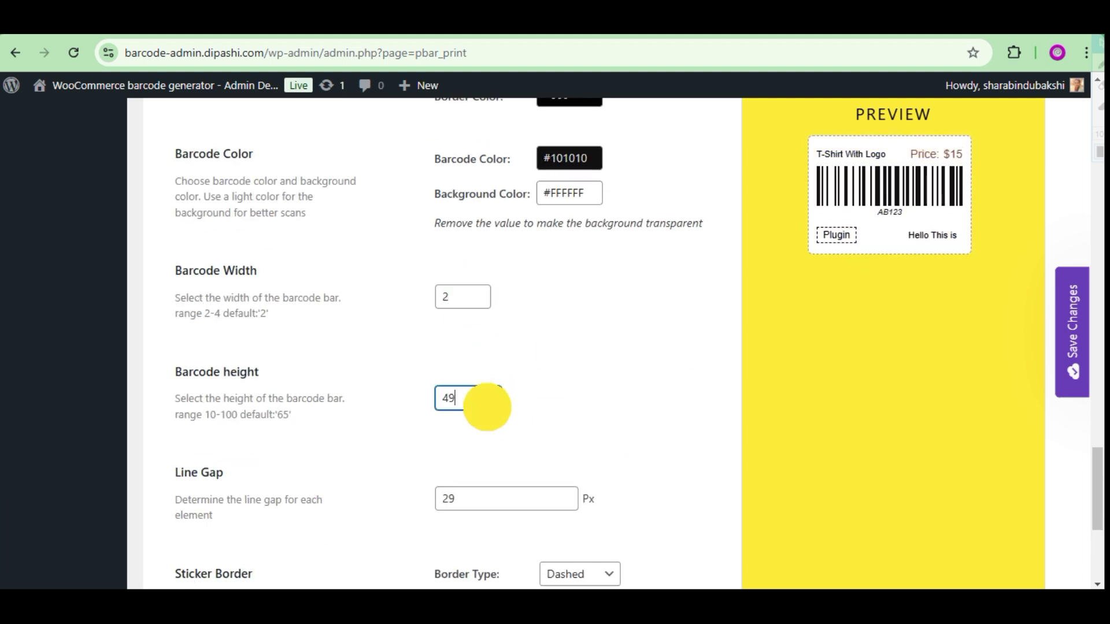
scroll(550, 397, down, 3)
click(566, 342)
click(565, 342)
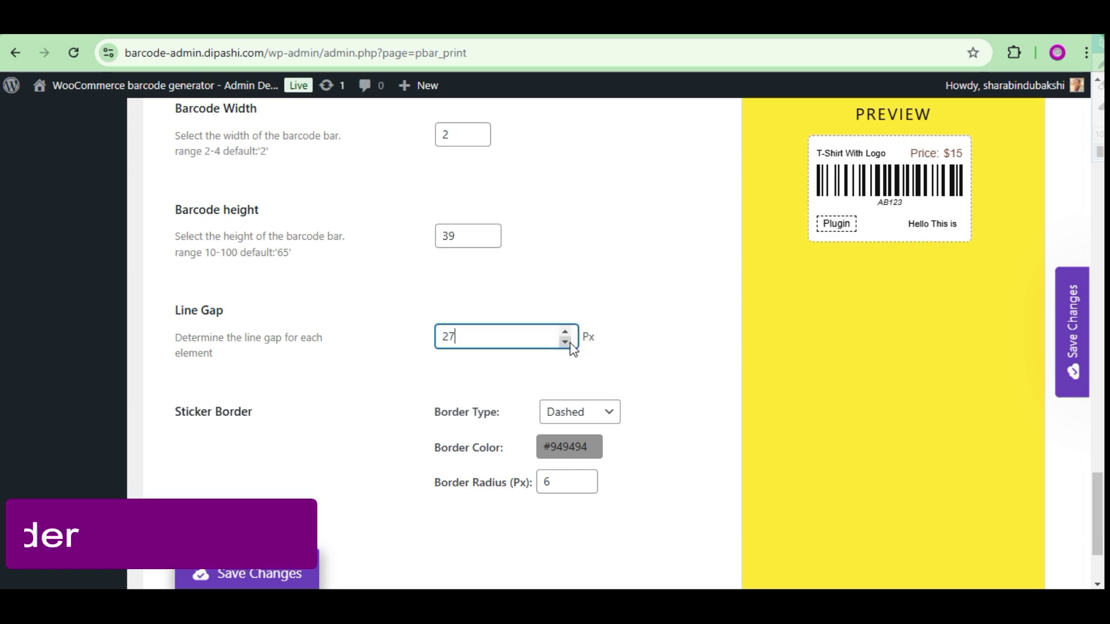
Give the sticker a Solid border in reddish-brown #A5411B.
scroll(569, 341, down, 2)
click(598, 331)
click(560, 355)
click(598, 370)
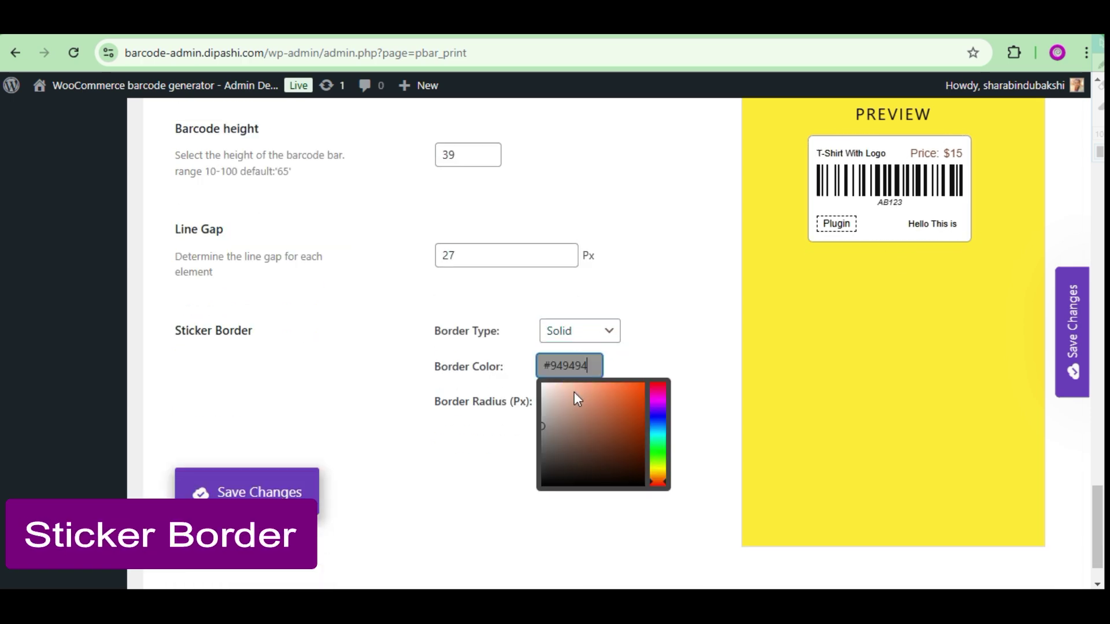
click(629, 415)
click(582, 395)
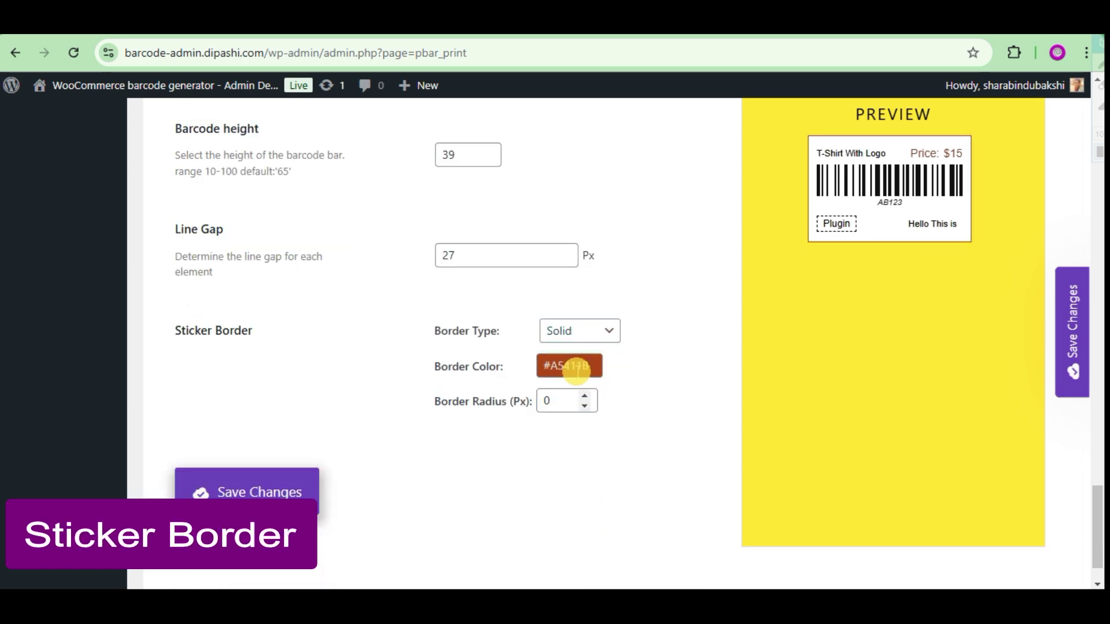
scroll(478, 453, up, 10)
Set the Single Product Page barcode style to Minimal in Display Settings.
click(334, 212)
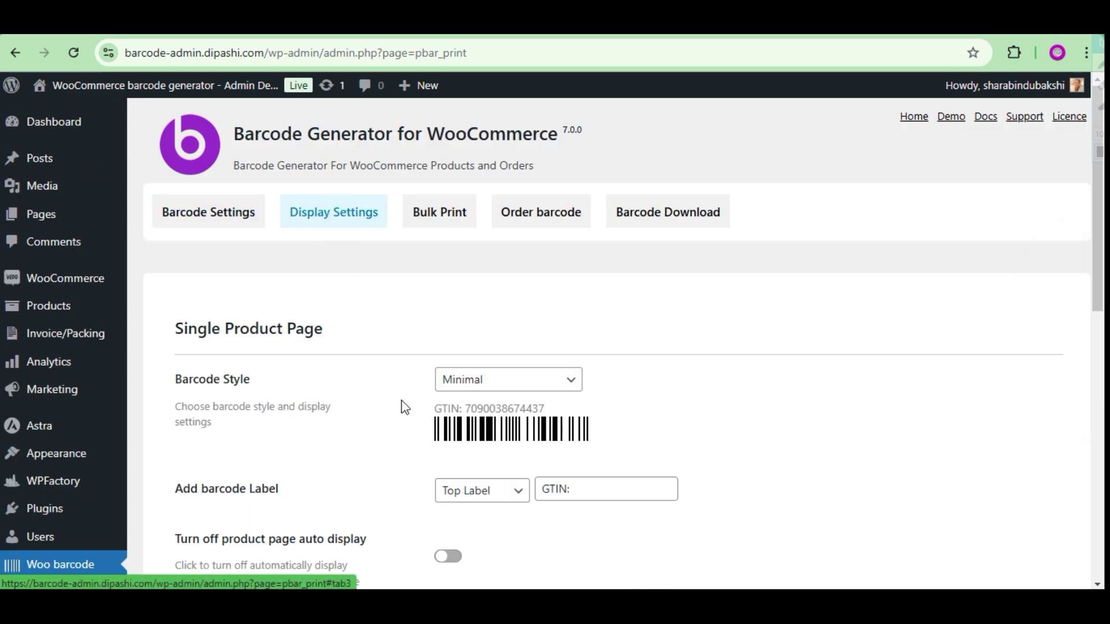
scroll(388, 441, down, 1)
click(535, 307)
click(748, 345)
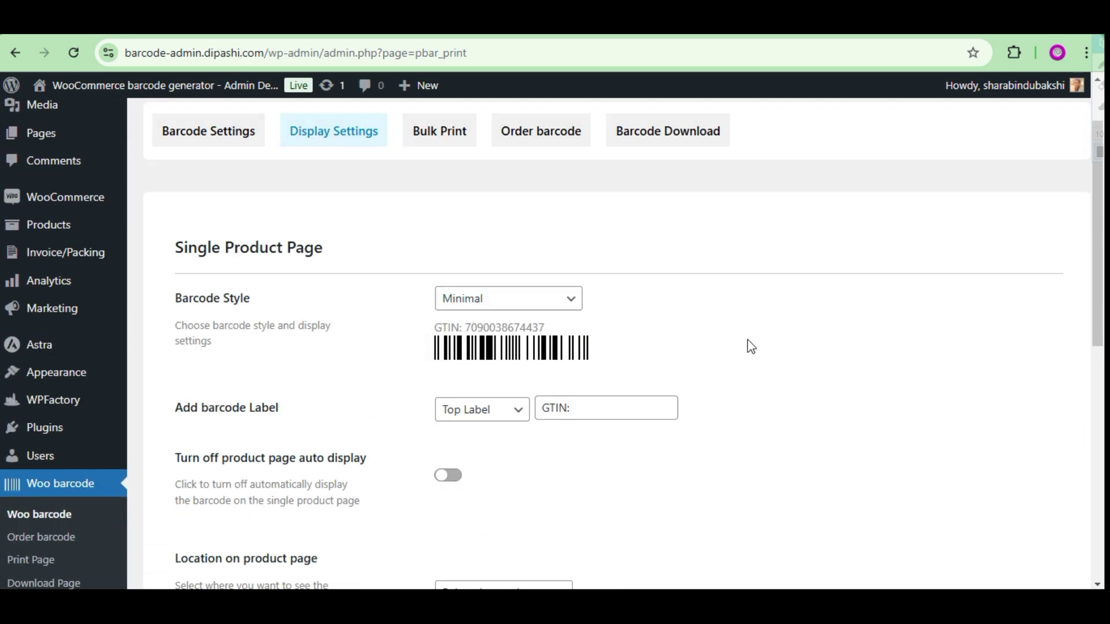
click(470, 297)
click(495, 345)
click(516, 325)
click(463, 349)
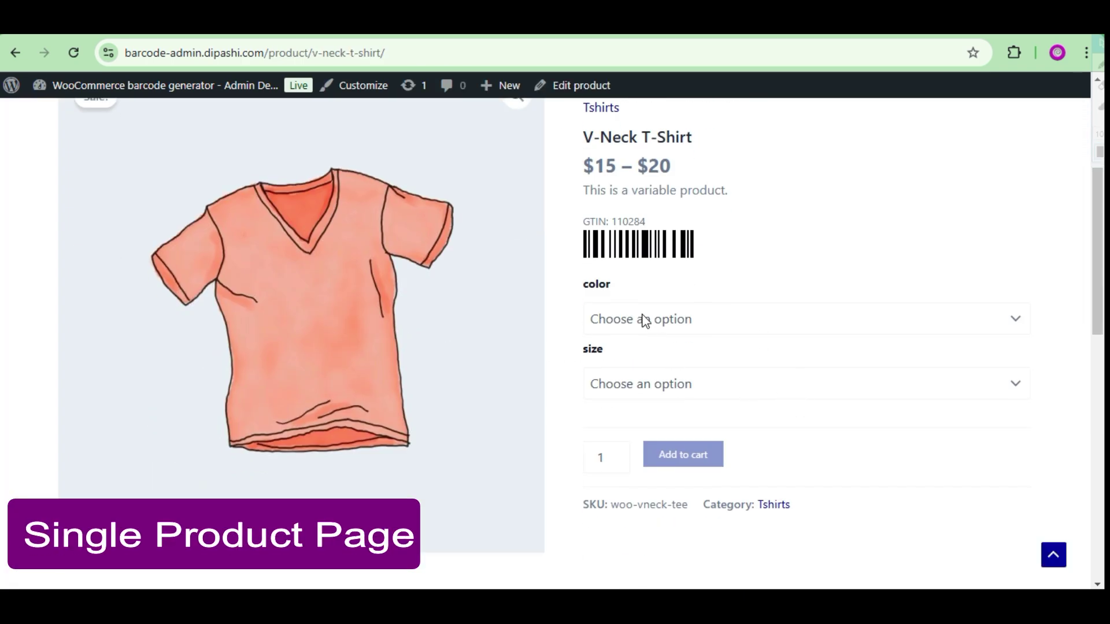
Try Blue, Green and Red colours and Large and Medium sizes, then edit the V-Neck T-Shirt.
click(642, 320)
click(613, 373)
click(630, 384)
click(624, 437)
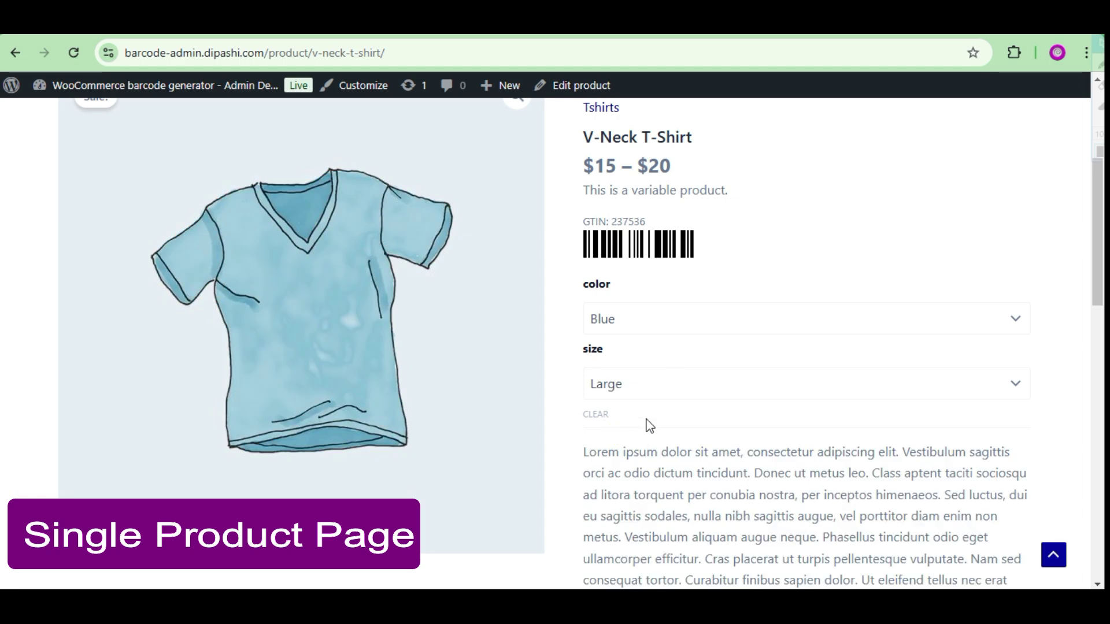
click(636, 384)
click(619, 452)
click(629, 319)
click(622, 388)
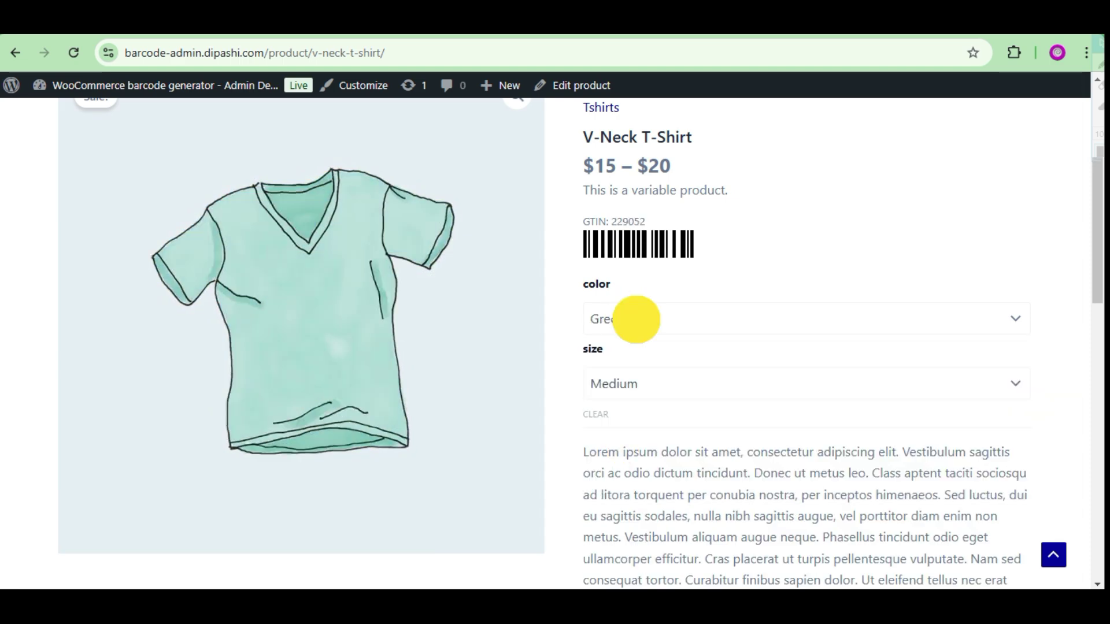
click(636, 319)
click(619, 417)
click(581, 86)
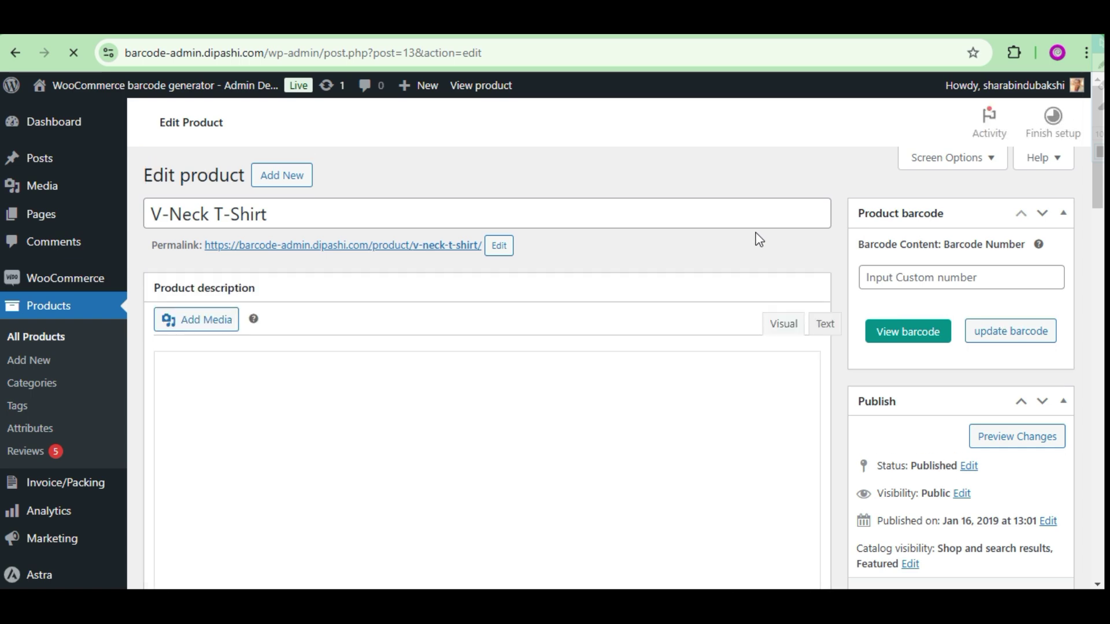
Preview the product and variant barcodes, then start and cancel printing the Green label.
click(917, 278)
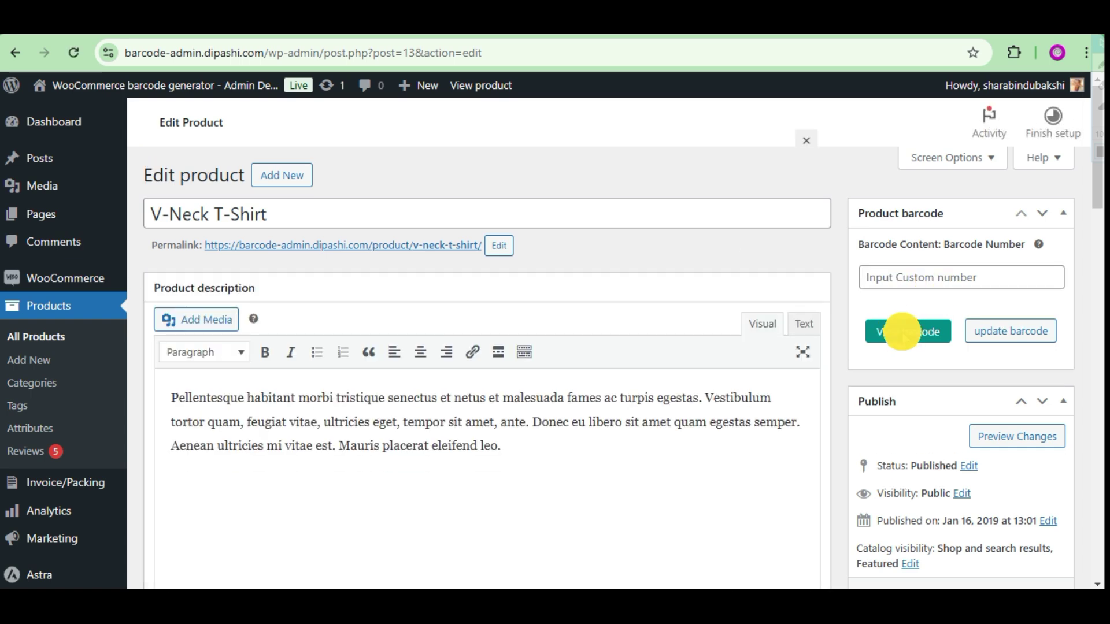
click(902, 334)
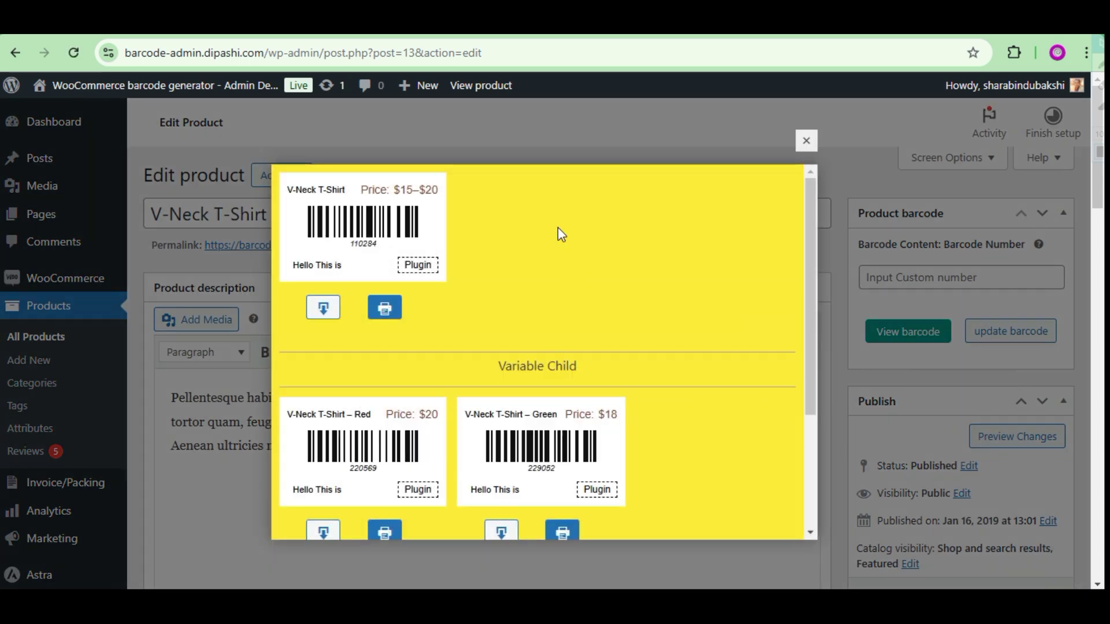
scroll(560, 234, down, 6)
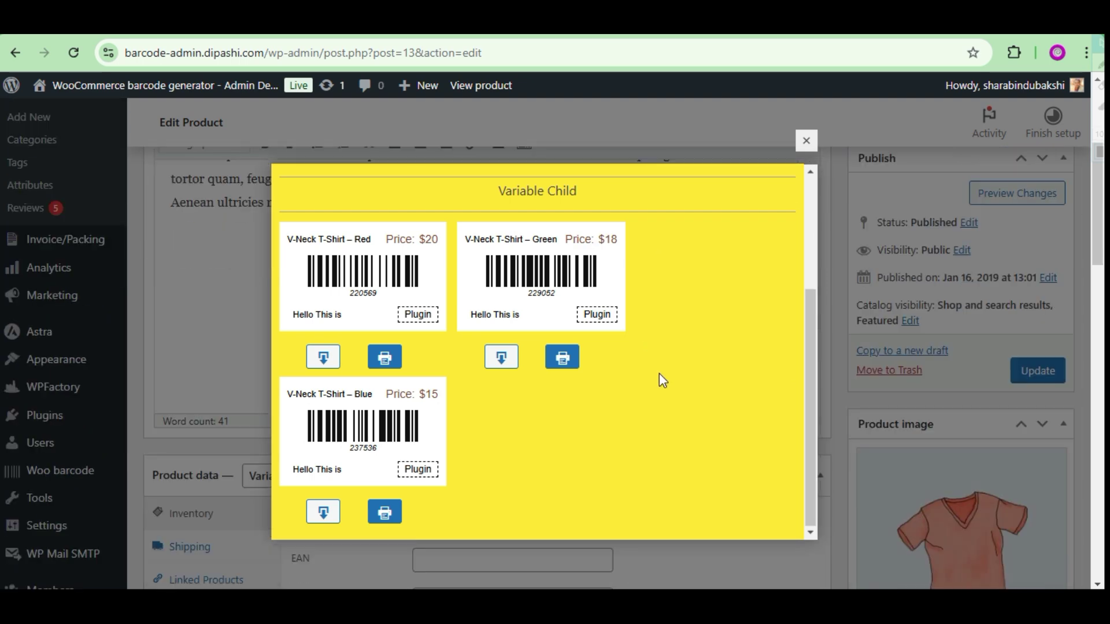
scroll(659, 375, up, 3)
scroll(659, 375, down, 3)
click(562, 357)
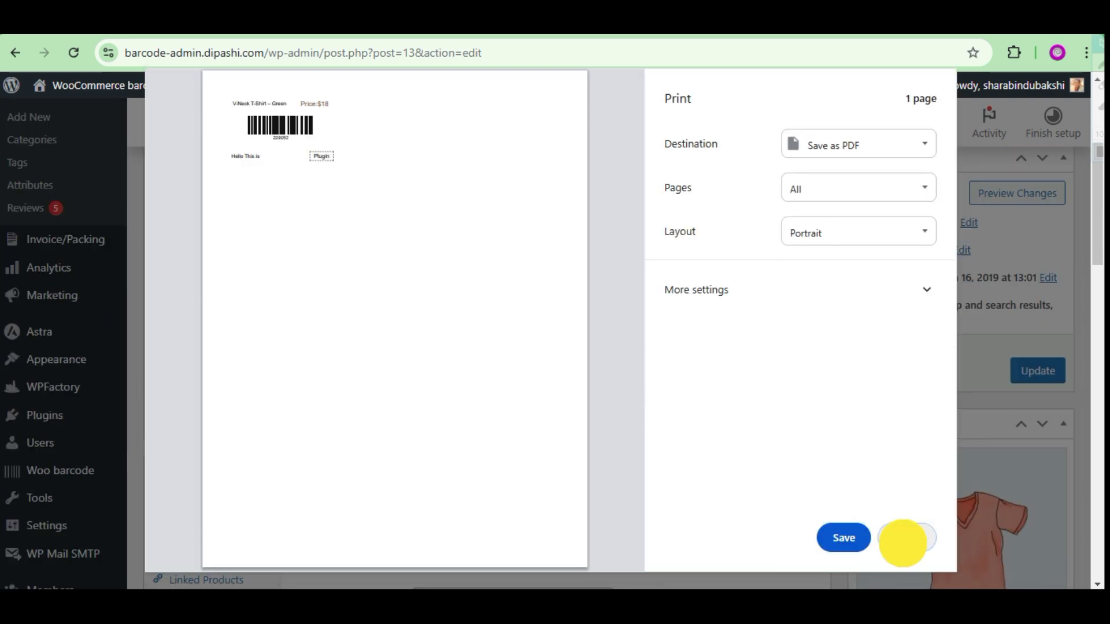
click(903, 540)
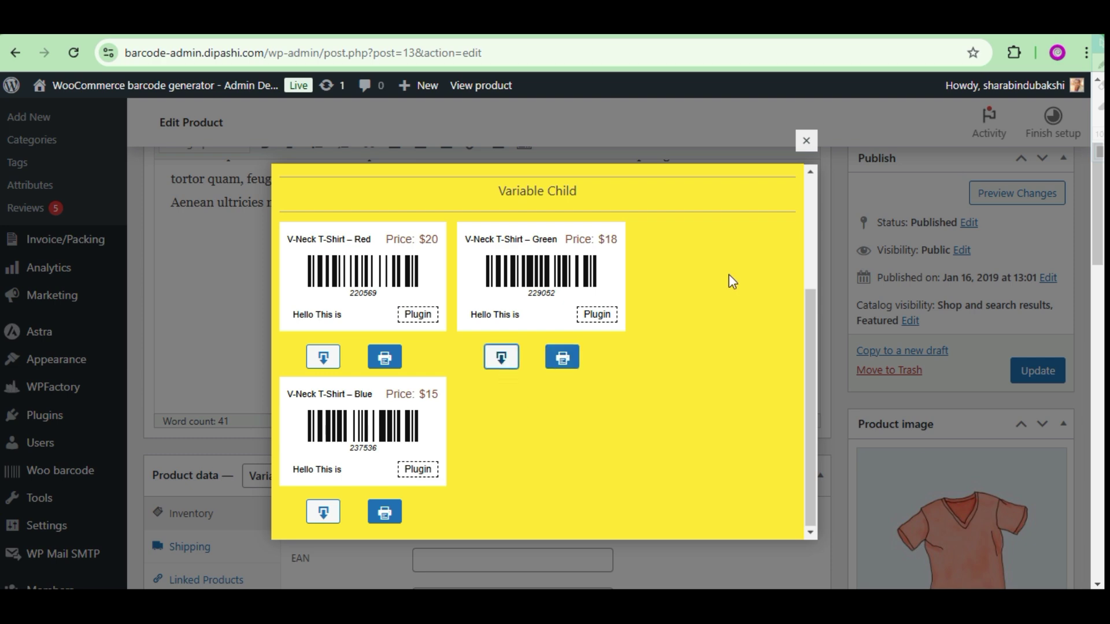
Download the Green variant's barcode image and close the barcode preview.
click(502, 358)
click(931, 89)
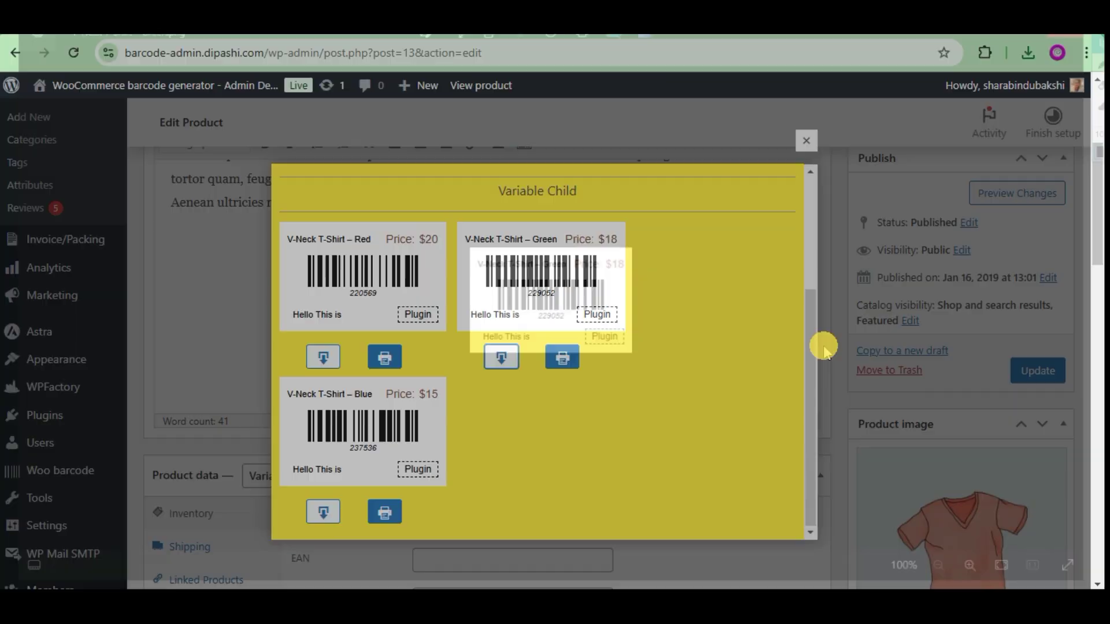
click(806, 141)
scroll(595, 268, down, 5)
Expand the Red variation and start, then cancel, printing its barcode label.
click(192, 402)
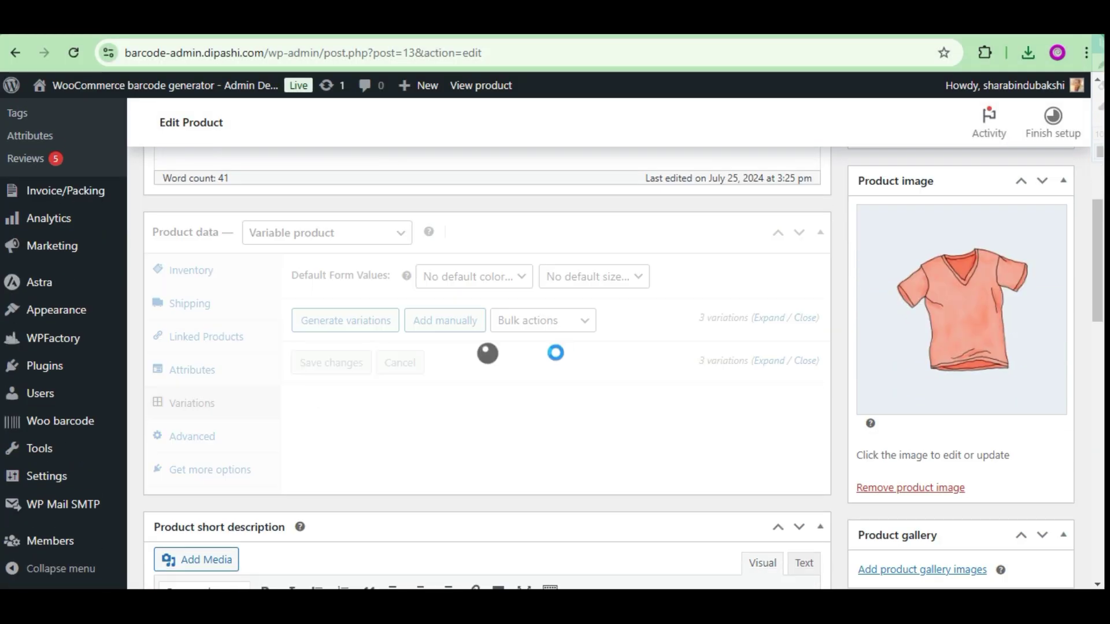
click(532, 370)
scroll(520, 399, down, 10)
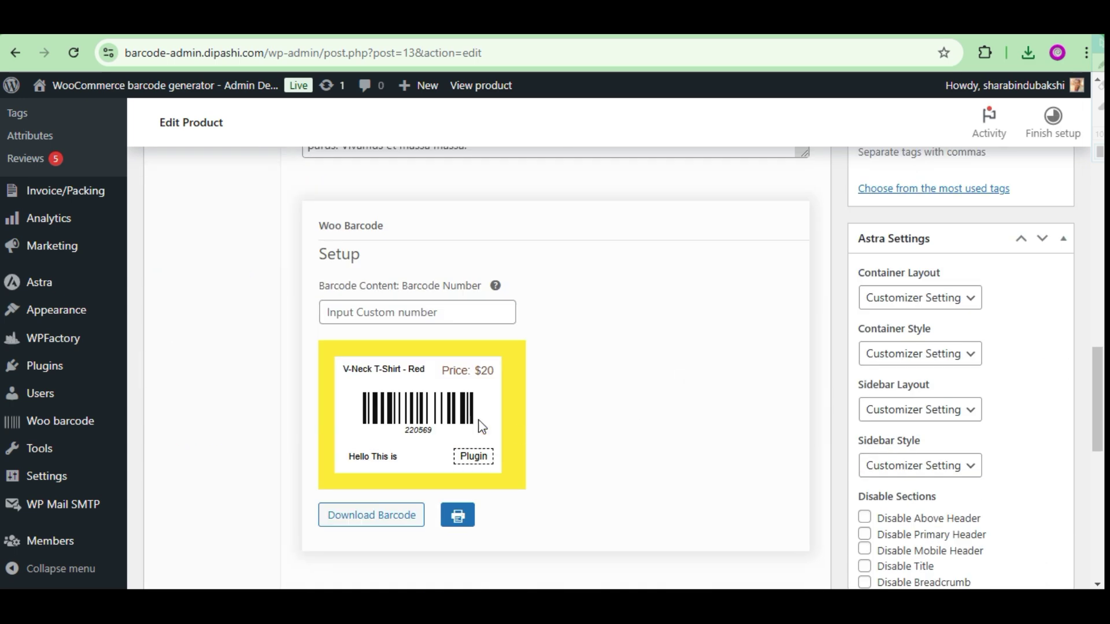
click(469, 522)
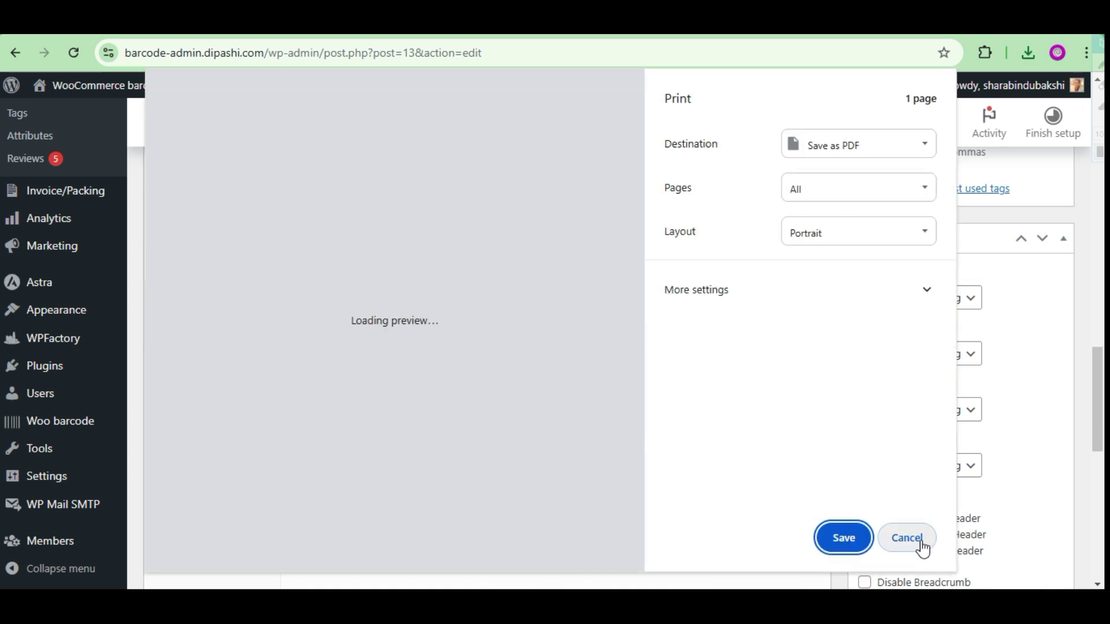
click(913, 541)
scroll(578, 445, up, 6)
scroll(520, 439, up, 3)
click(596, 364)
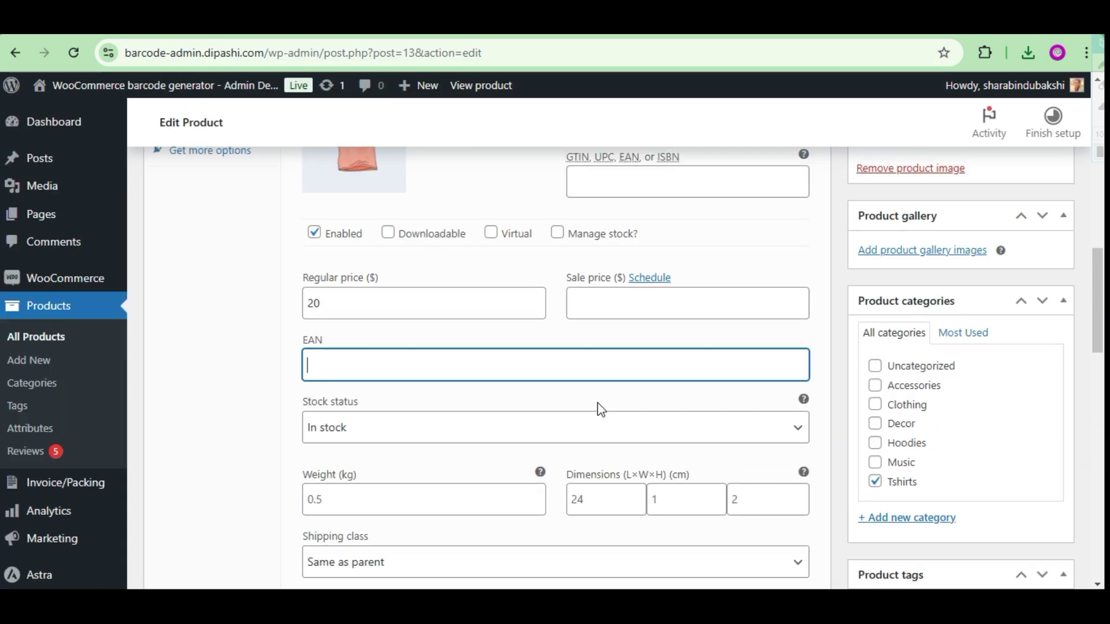
click(607, 257)
scroll(559, 324, down, 9)
scroll(647, 416, down, 3)
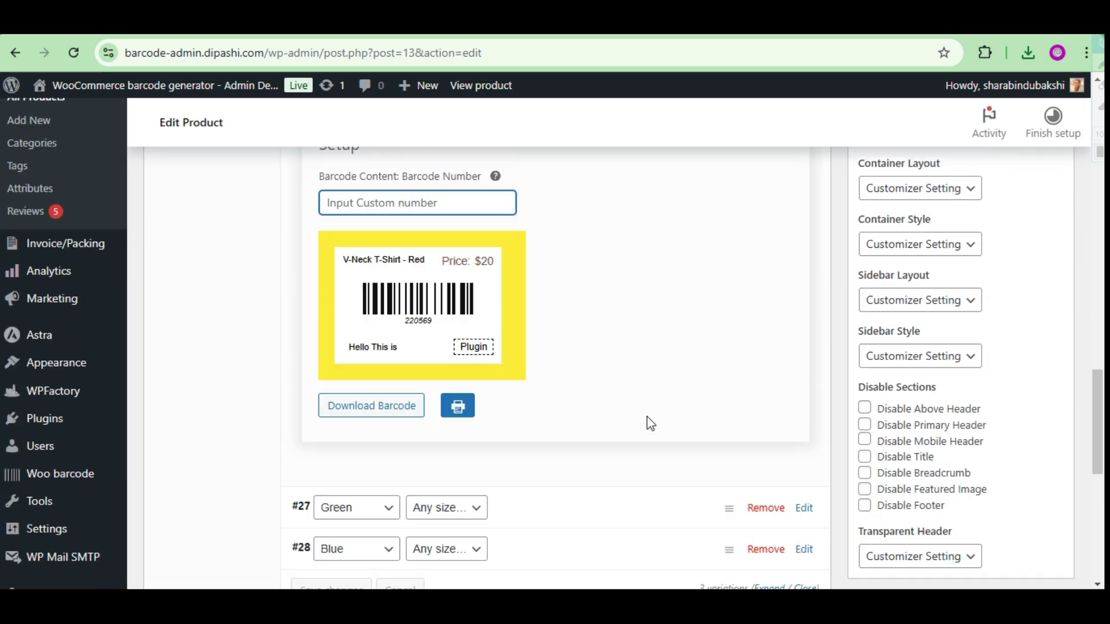
scroll(647, 417, up, 2)
text(90989283823)
scroll(578, 416, down, 5)
key(Return)
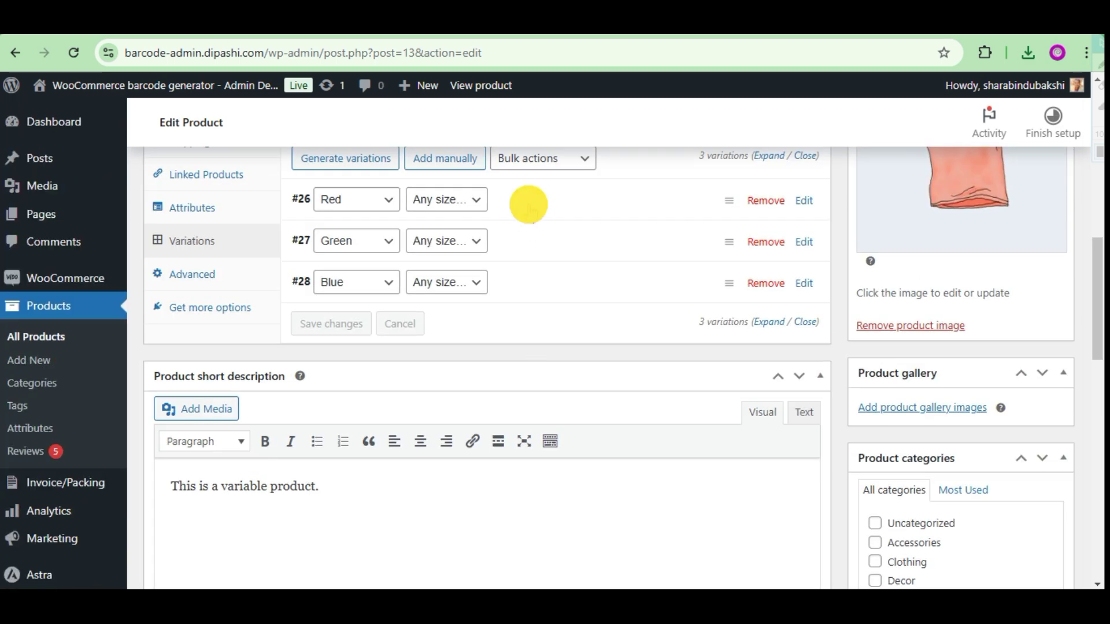
Re-expand the Red variation to check its barcode, then expand the Green variation.
click(528, 205)
scroll(567, 327, down, 10)
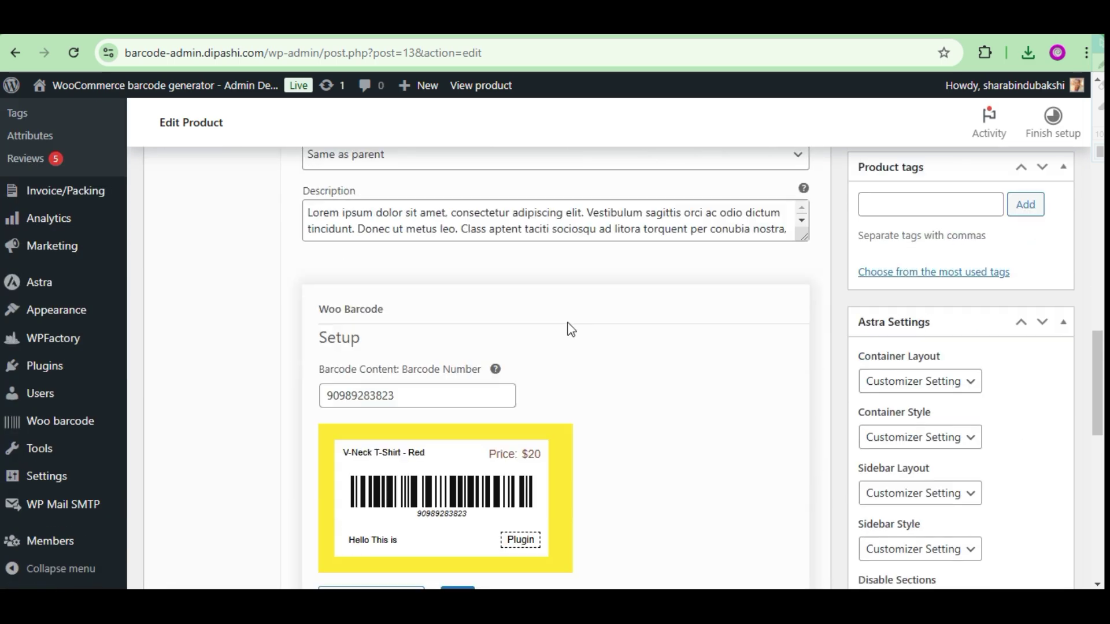
scroll(636, 359, down, 5)
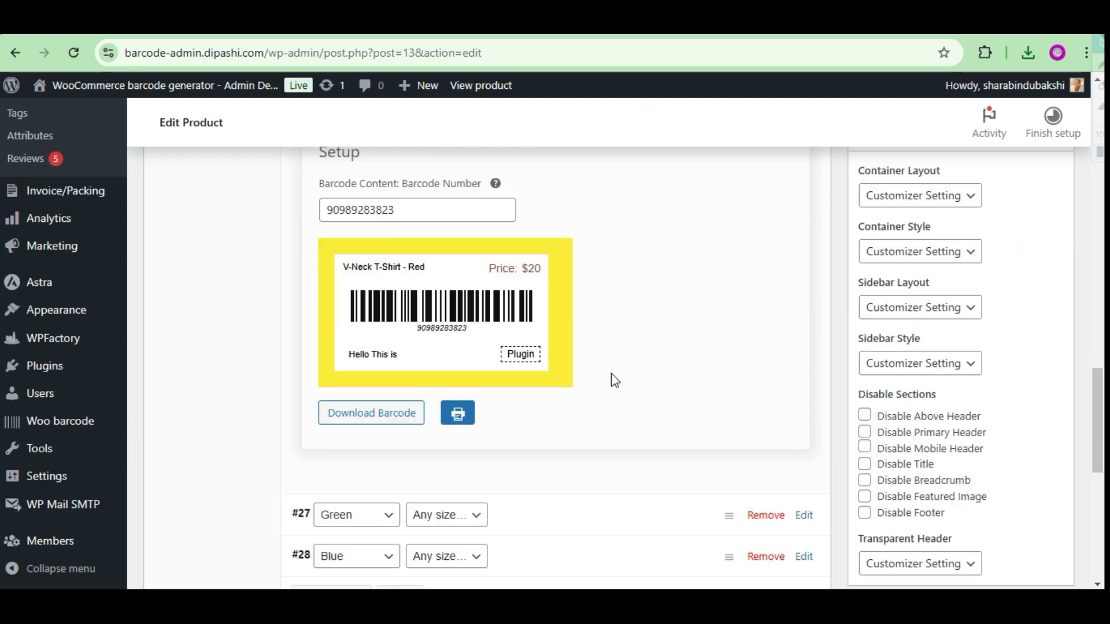
click(526, 313)
scroll(577, 347, down, 10)
scroll(581, 365, up, 20)
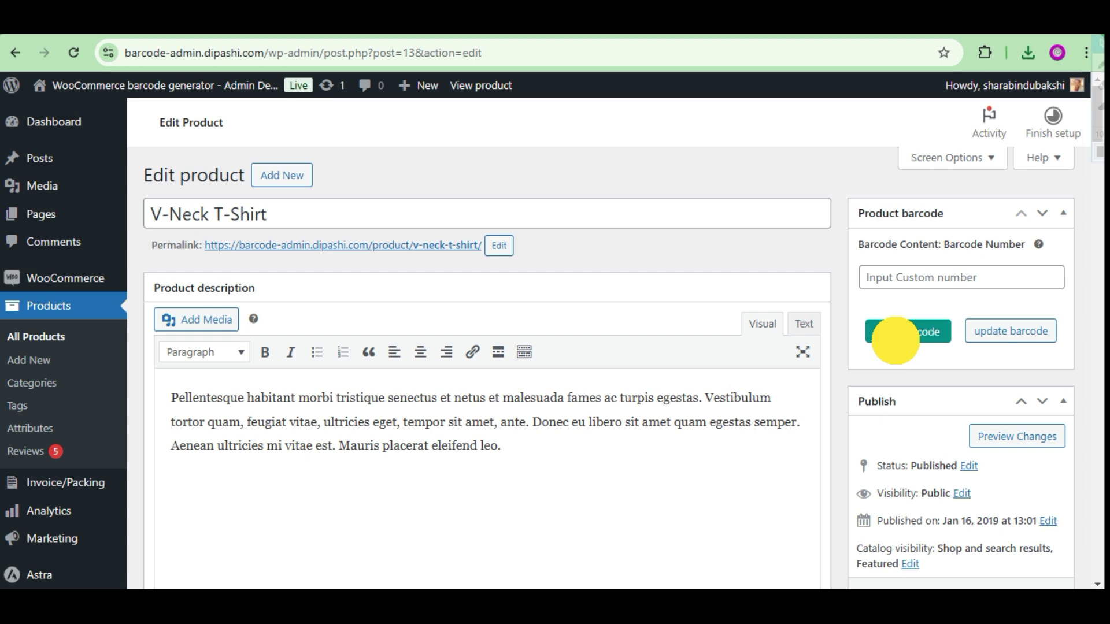
click(895, 340)
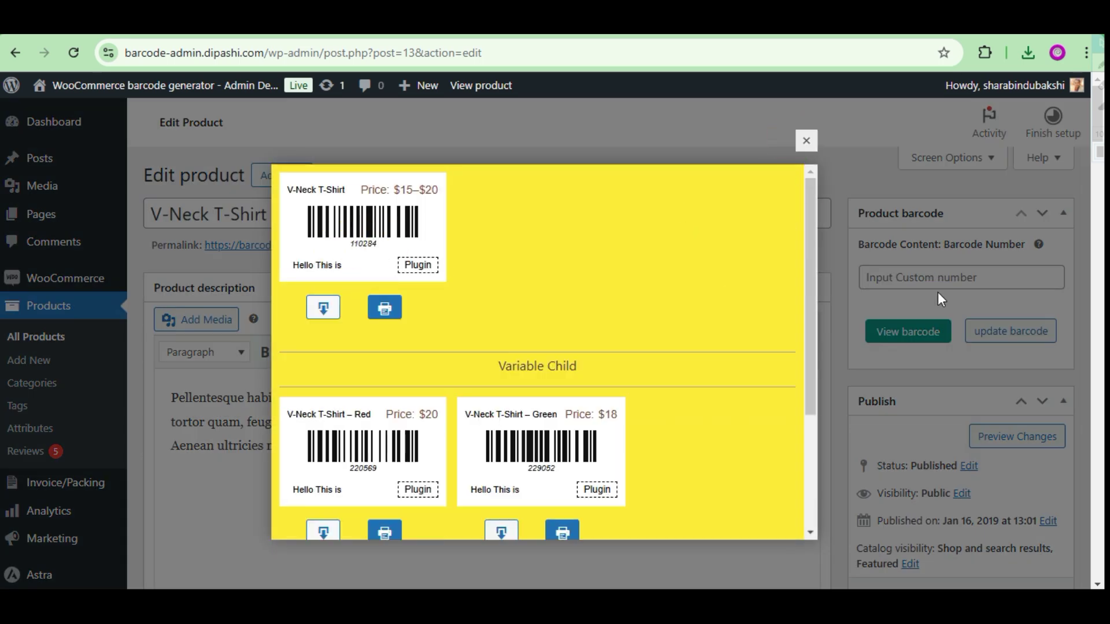
click(934, 280)
click(1009, 341)
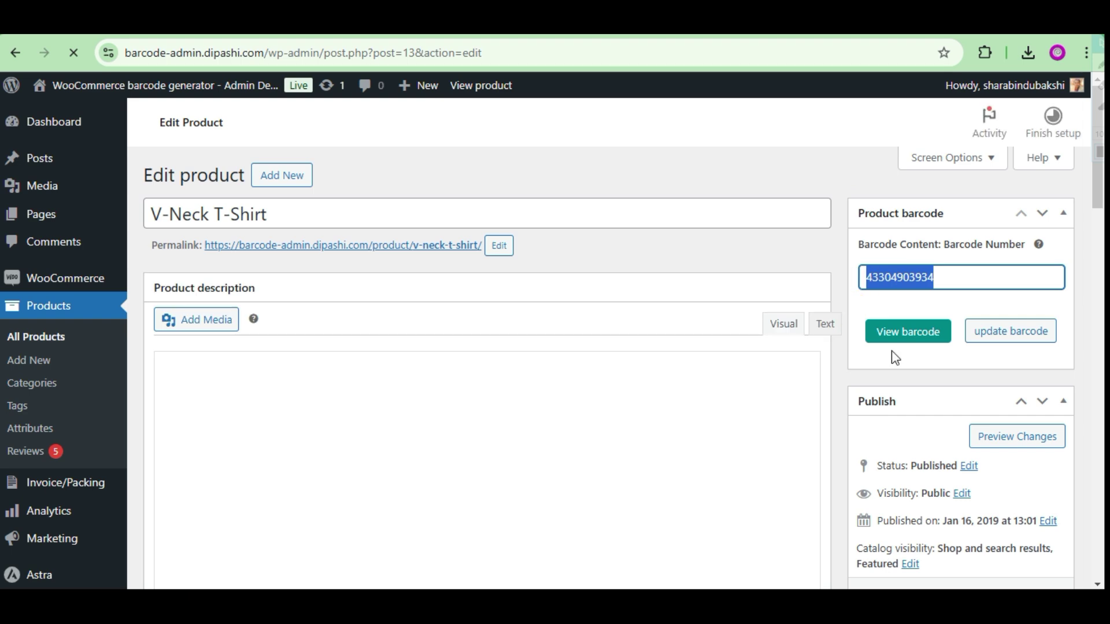
click(896, 328)
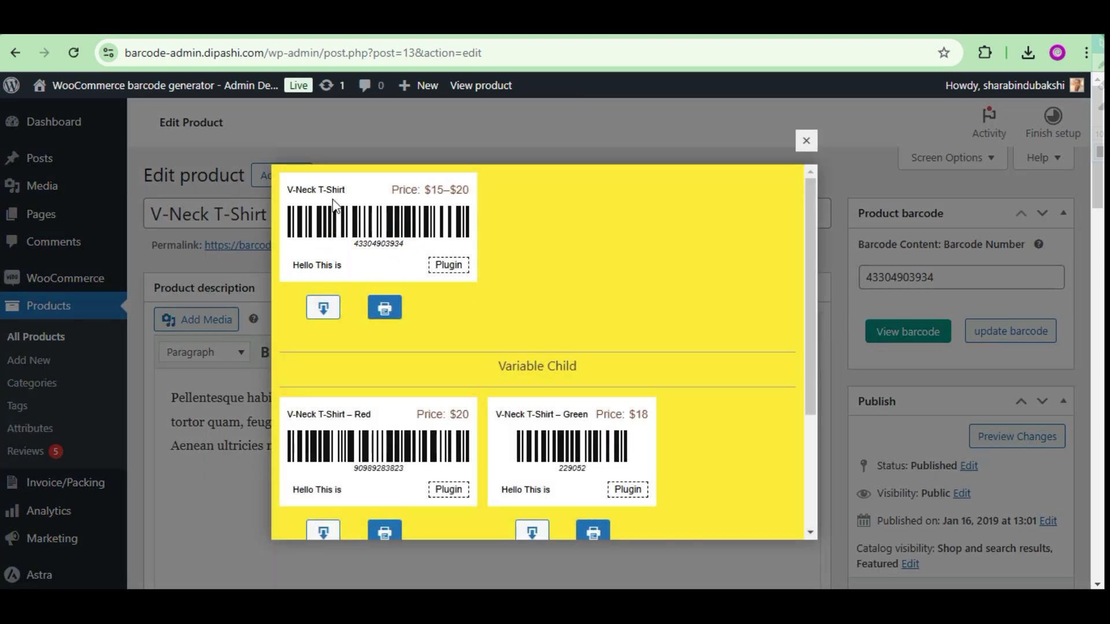
scroll(581, 325, down, 8)
click(806, 141)
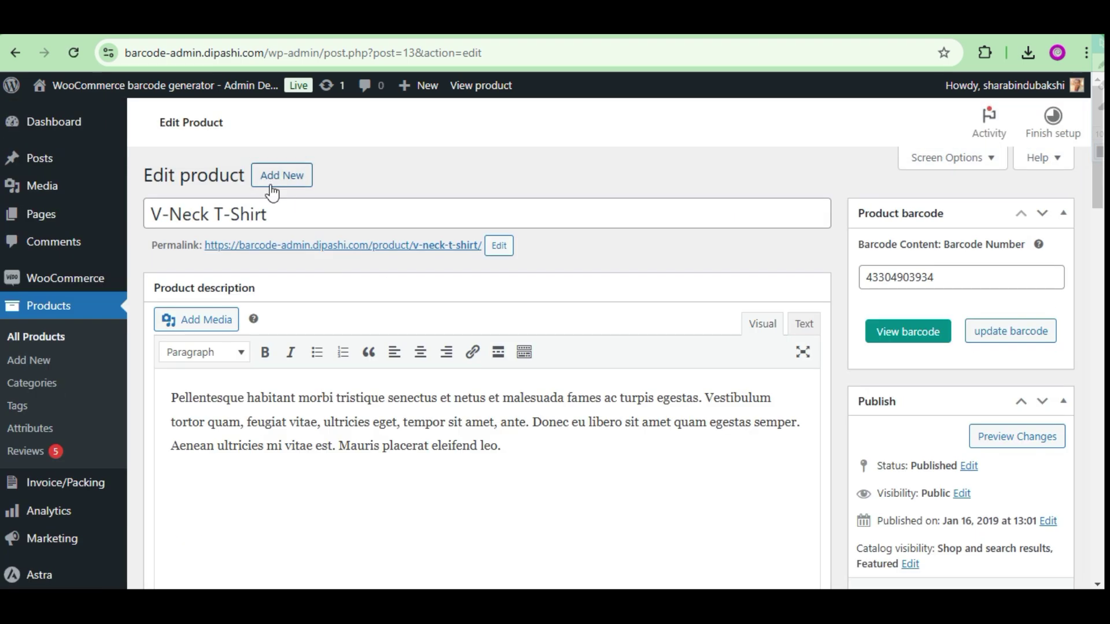
Open the V-Neck T-Shirt's storefront product page to see its barcode.
click(457, 246)
scroll(550, 391, down, 4)
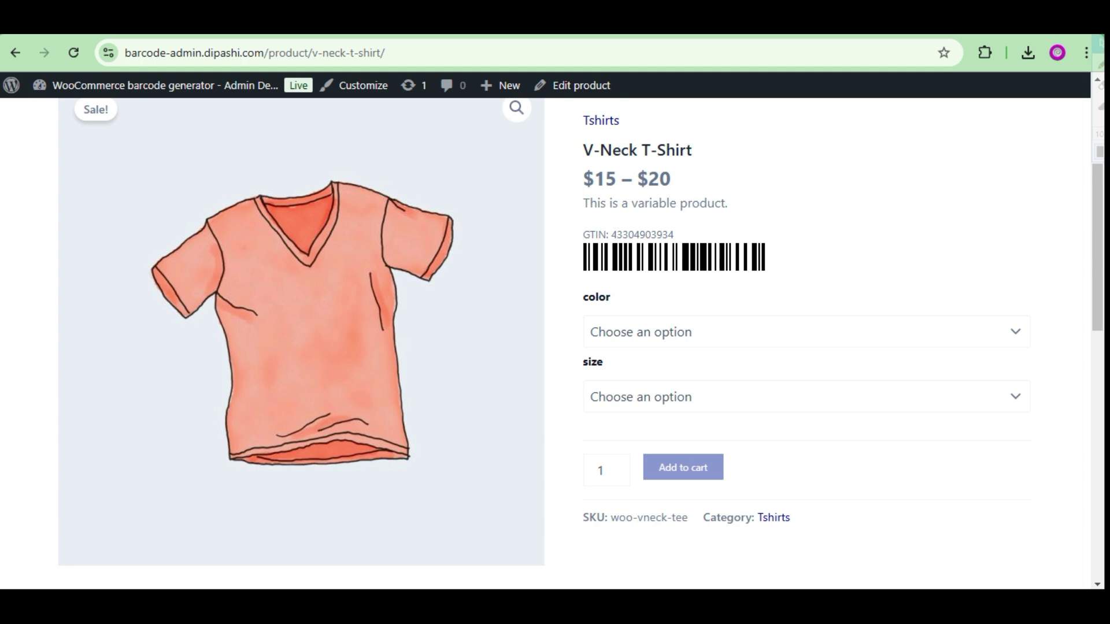
click(692, 334)
click(649, 386)
click(639, 341)
Set the single product page barcode style to As per barcode Settings and save.
click(639, 406)
click(640, 394)
click(640, 439)
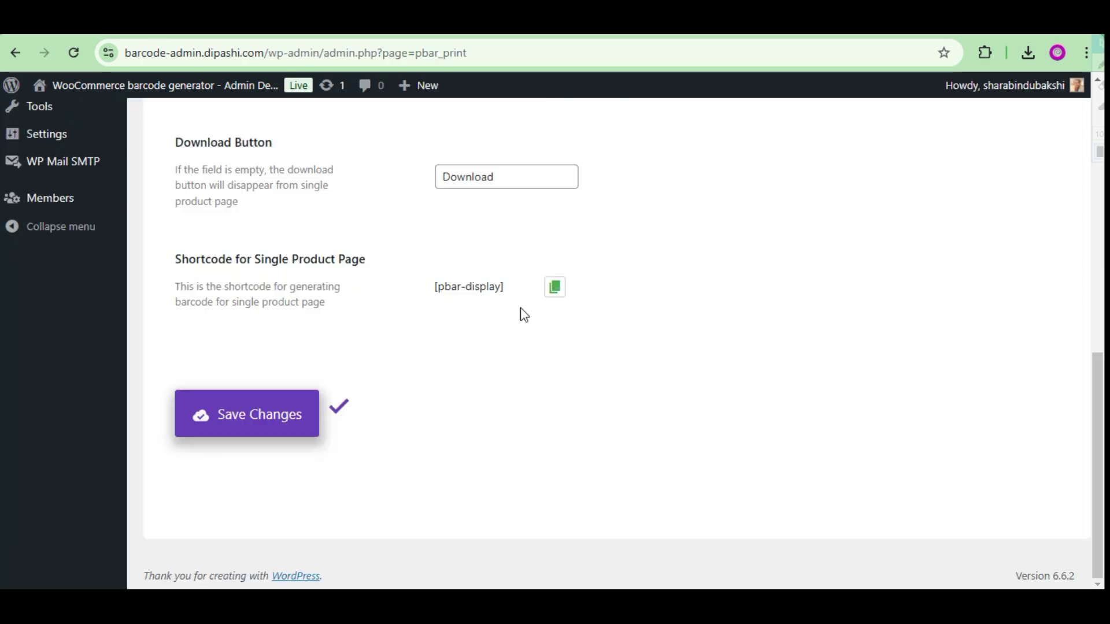
scroll(524, 315, up, 15)
scroll(529, 330, down, 3)
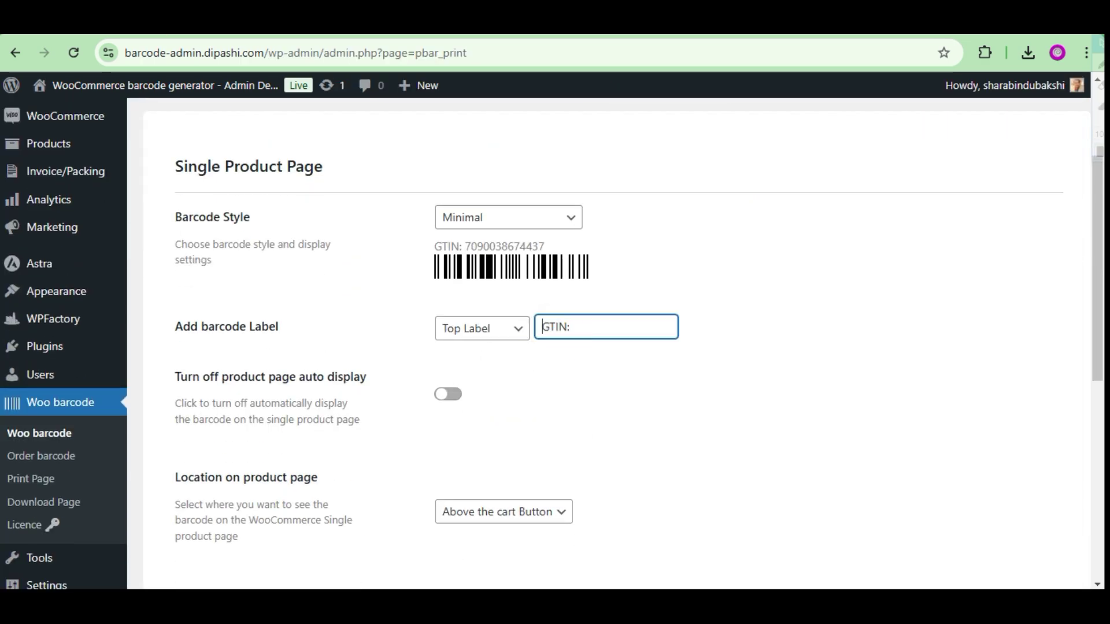
click(508, 217)
click(503, 263)
scroll(609, 273, down, 5)
click(260, 483)
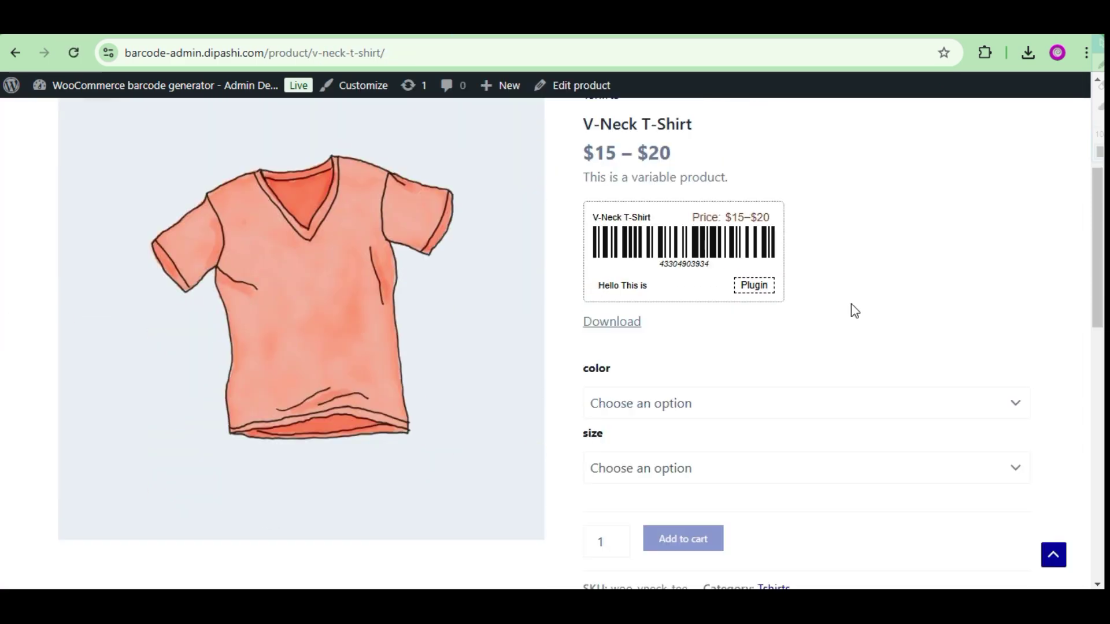
On the product page, try the Blue and Green colours with Large size.
click(728, 405)
click(680, 452)
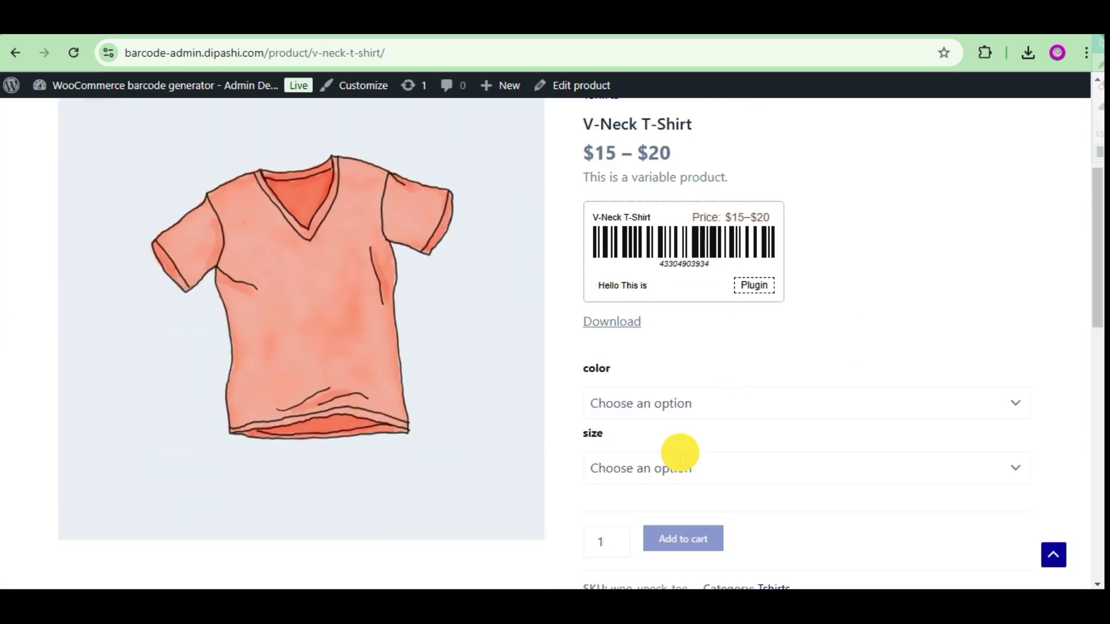
scroll(659, 381, down, 3)
click(640, 310)
click(626, 357)
scroll(683, 403, up, 3)
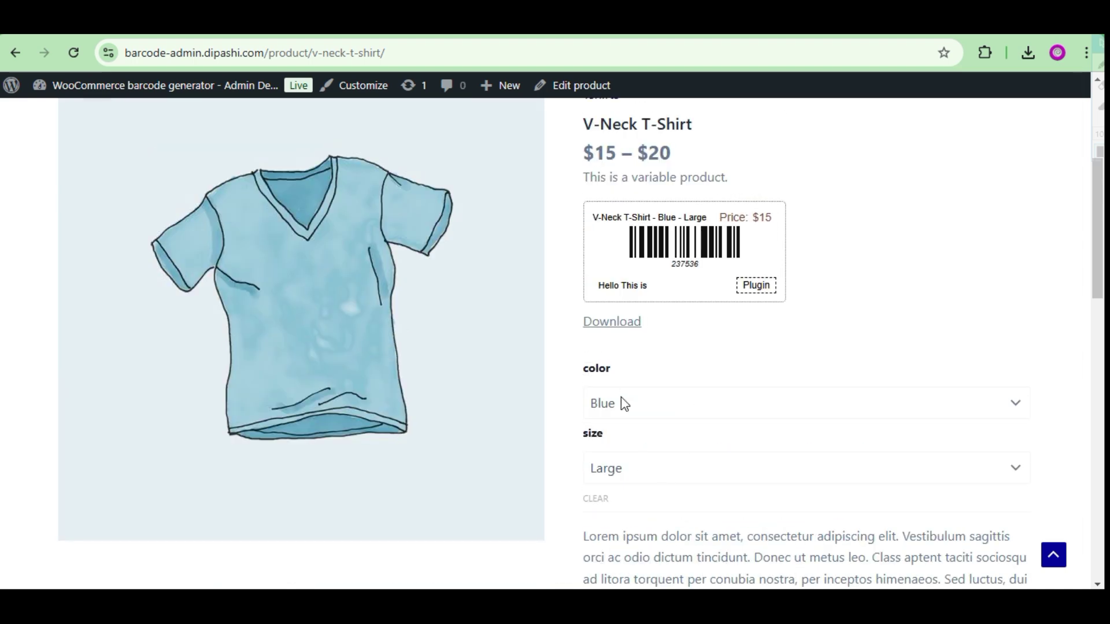
click(625, 404)
click(622, 479)
click(681, 403)
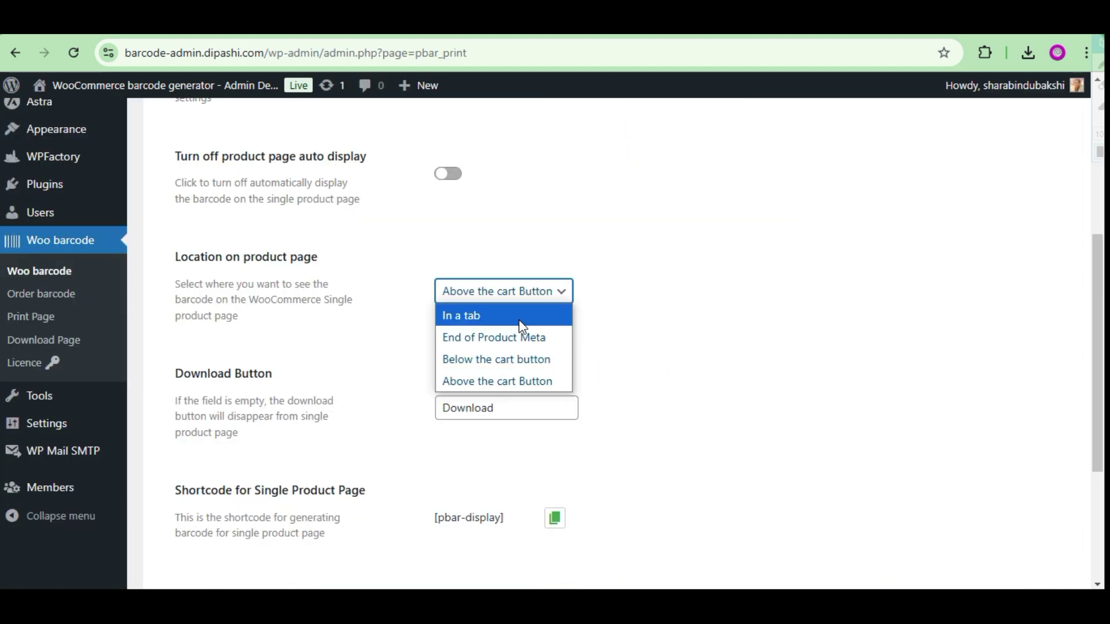
Show the V-Neck T-Shirt's barcode in the product page's Barcode tab.
click(522, 317)
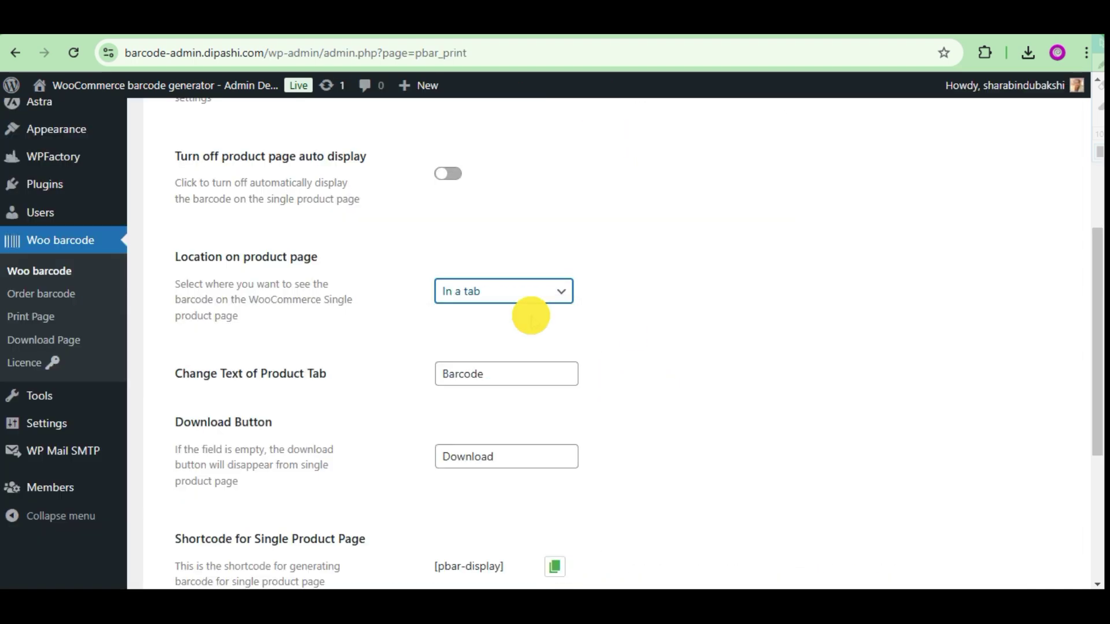
scroll(610, 343, down, 4)
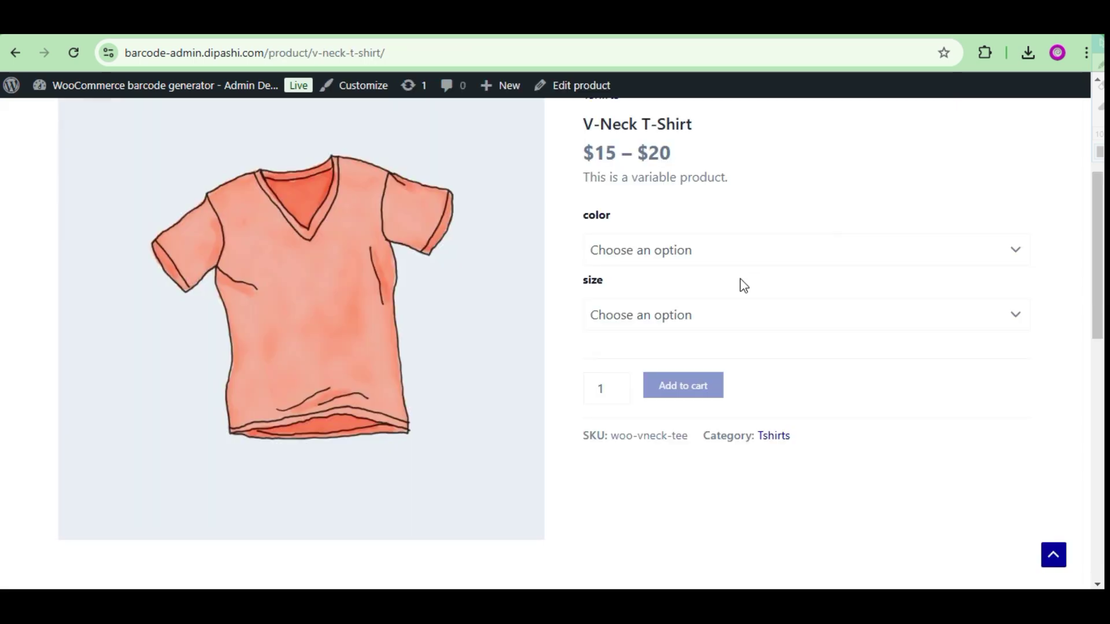
scroll(693, 341, down, 3)
click(338, 451)
scroll(360, 413, down, 3)
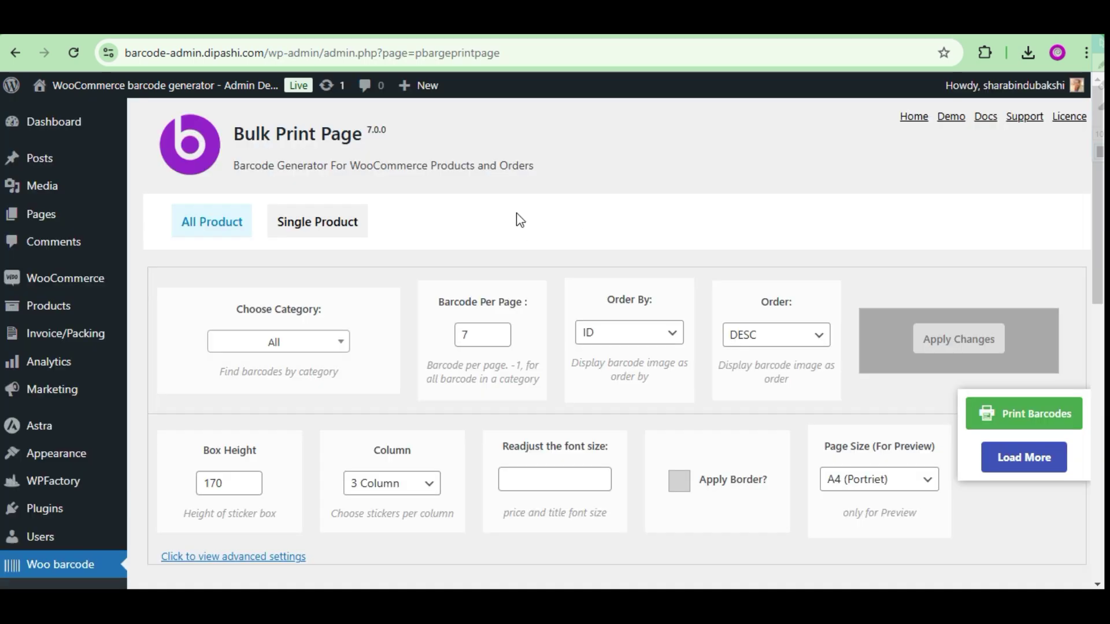
scroll(529, 221, down, 2)
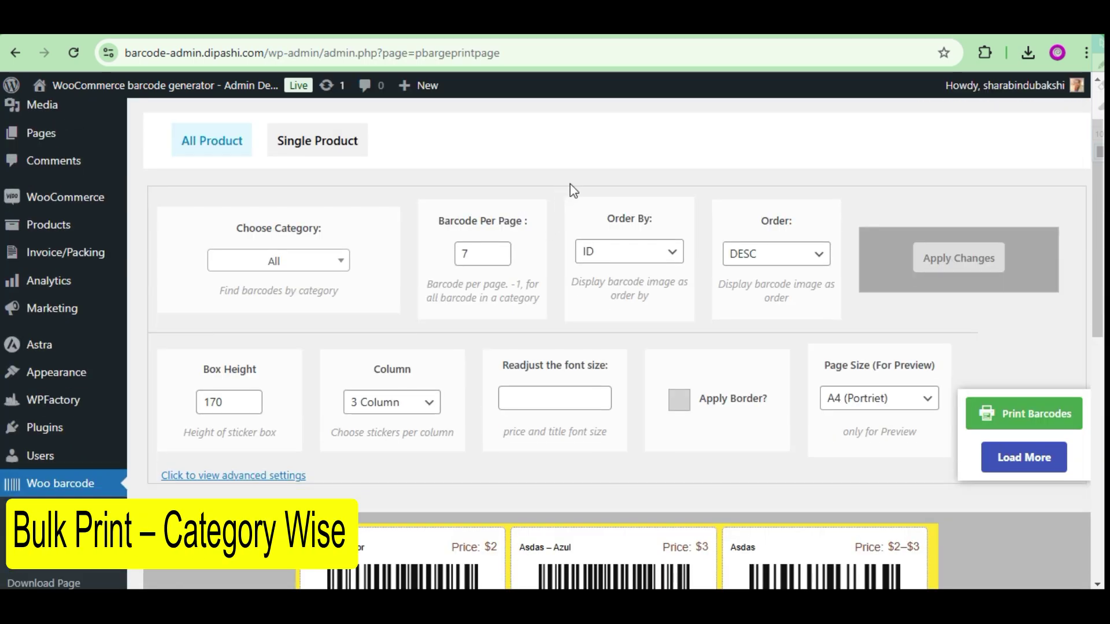
Preview printing all loaded barcode labels, then close the print preview without printing.
scroll(549, 185, down, 7)
scroll(556, 202, down, 3)
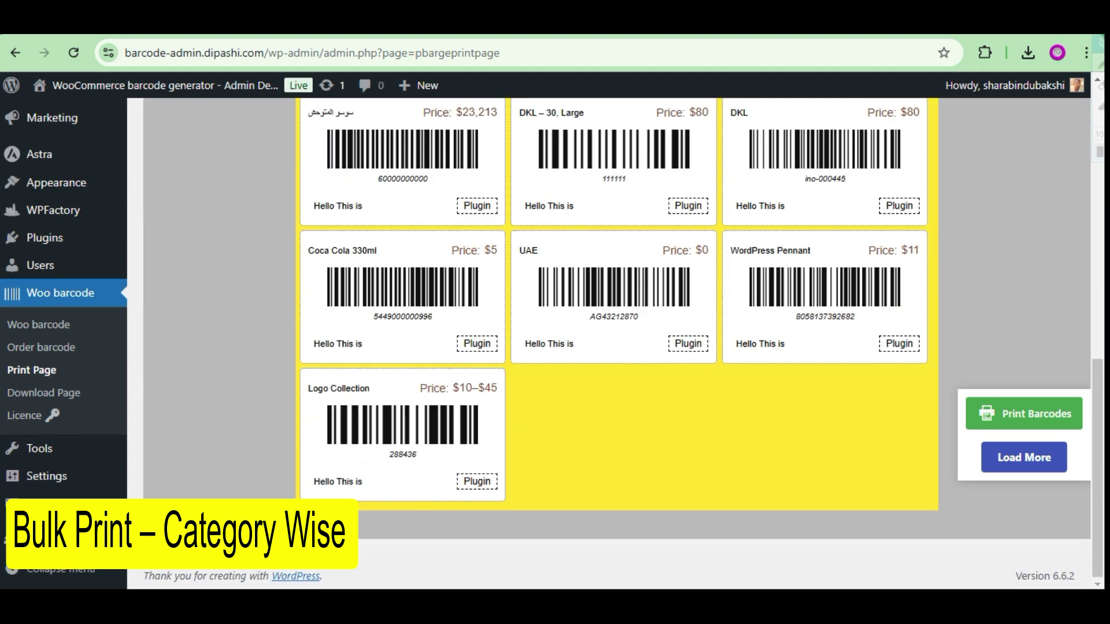
scroll(612, 332, up, 8)
scroll(736, 396, down, 5)
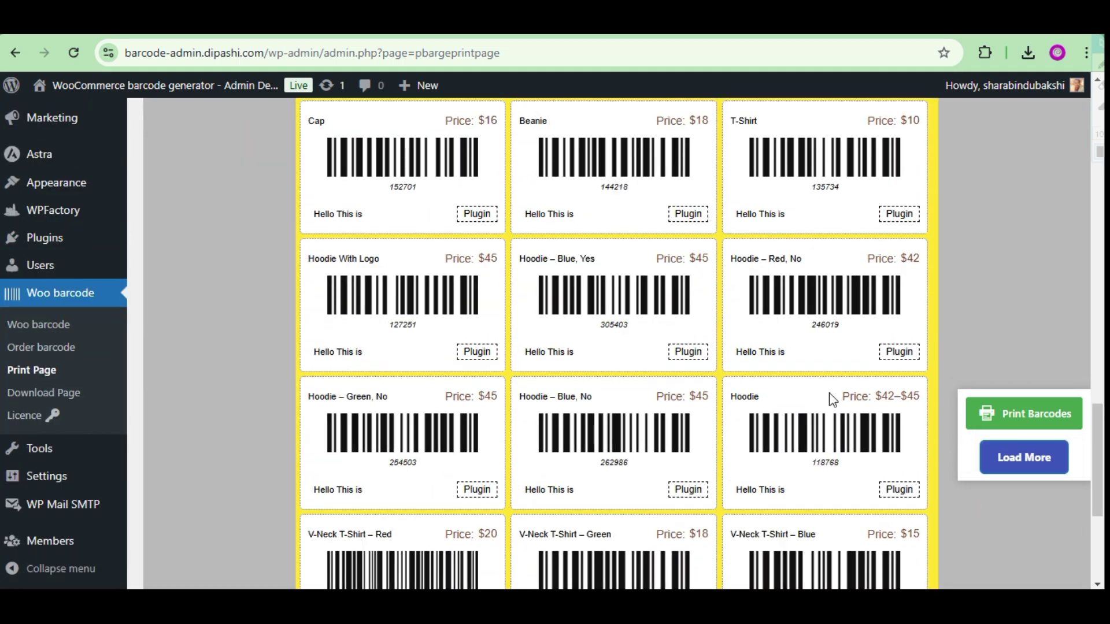
click(1019, 422)
scroll(491, 306, up, 5)
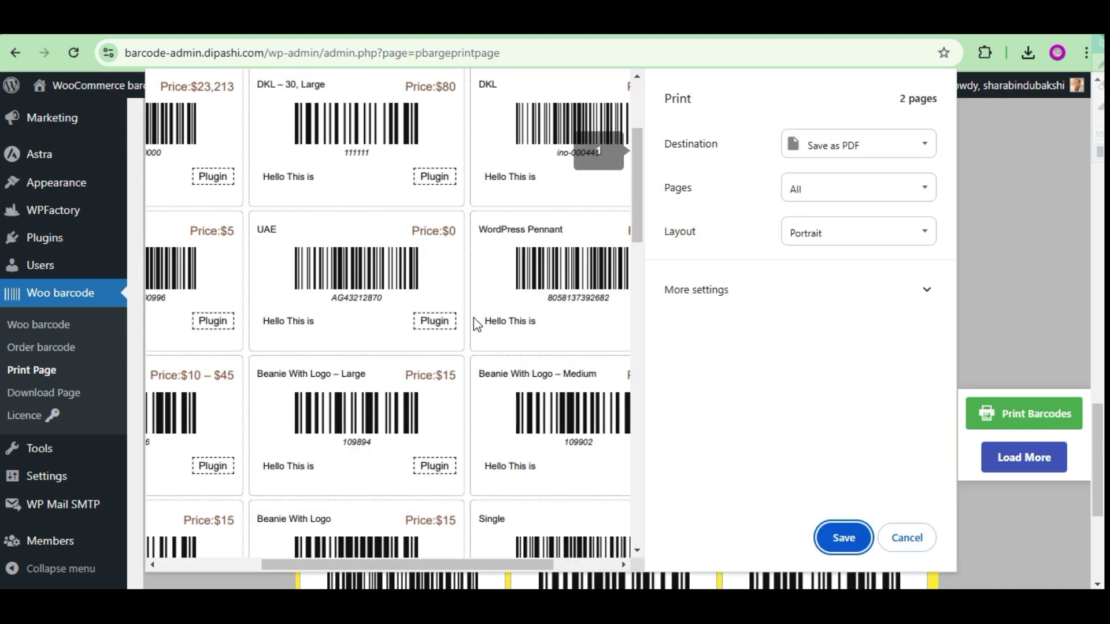
drag(412, 566, 489, 566)
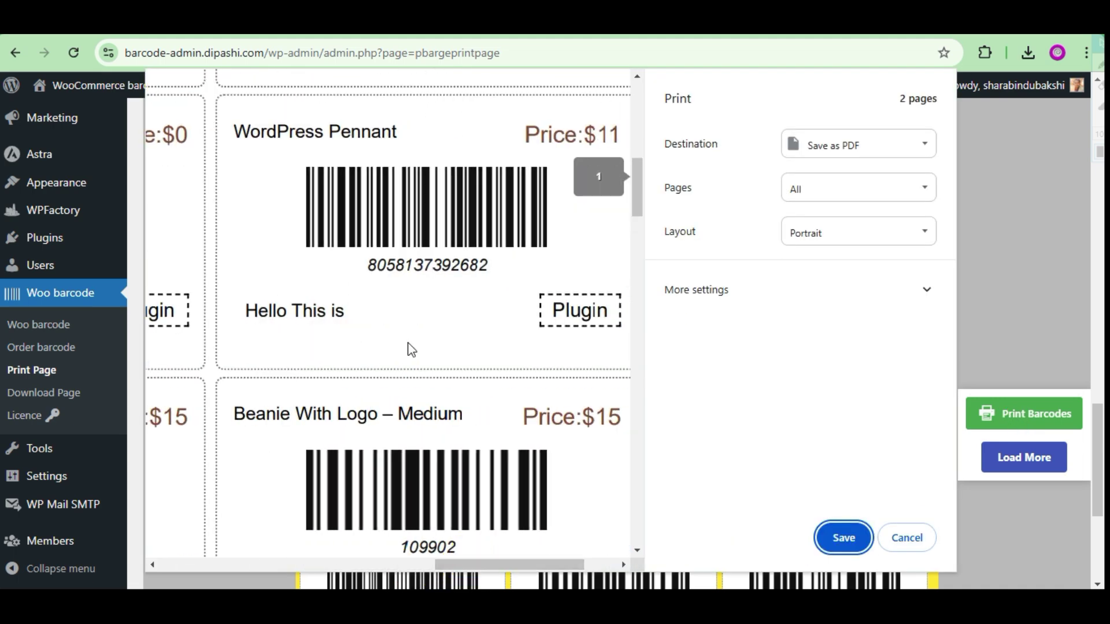
scroll(428, 368, up, 5)
scroll(428, 369, down, 3)
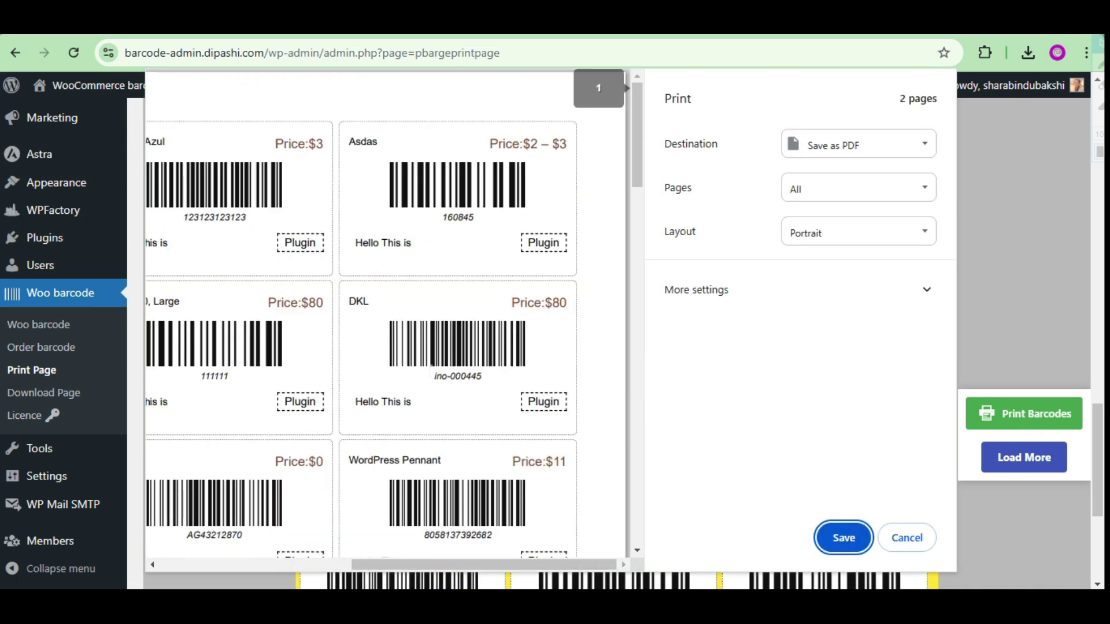
click(892, 529)
Filter the labels to the Accessories category, apply it, and preview printing them.
scroll(483, 364, up, 10)
click(317, 350)
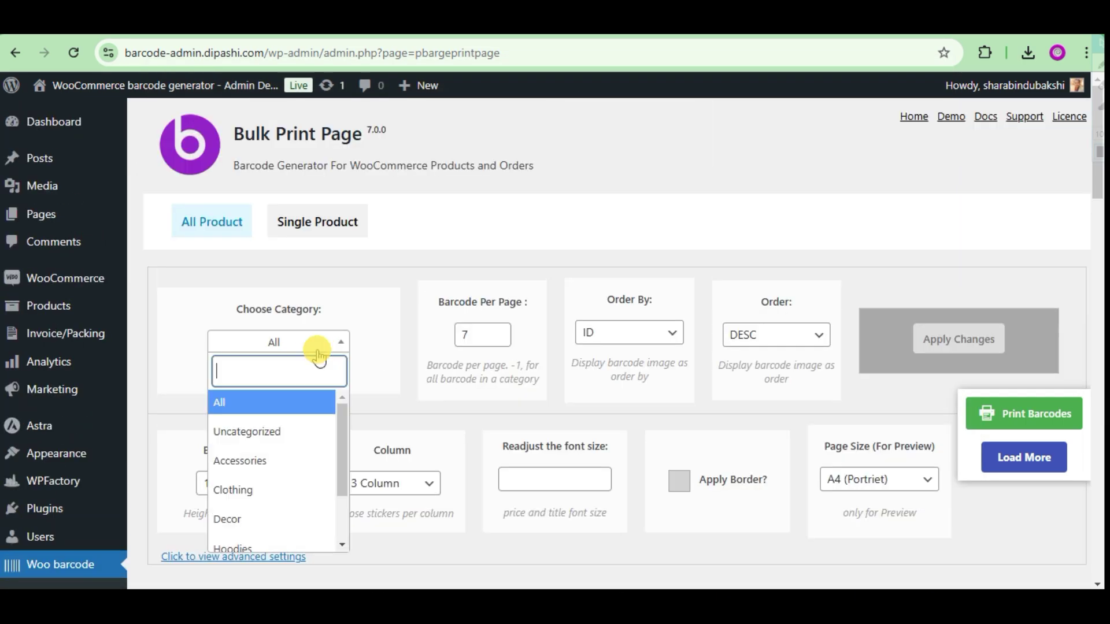
click(280, 474)
scroll(636, 347, down, 3)
click(979, 195)
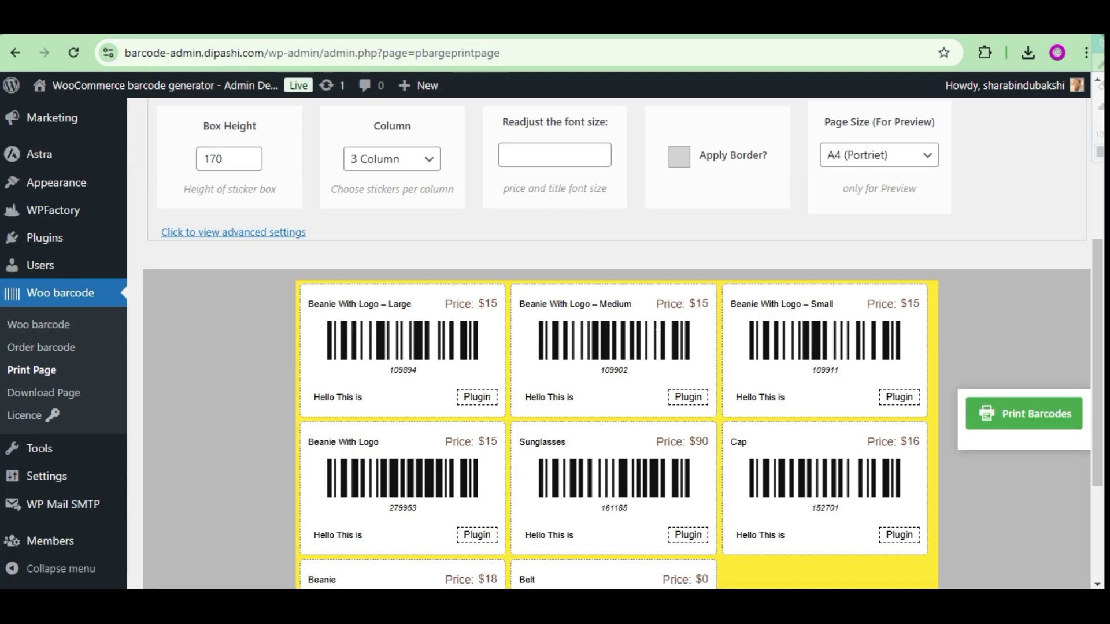
scroll(641, 385, down, 4)
click(1035, 436)
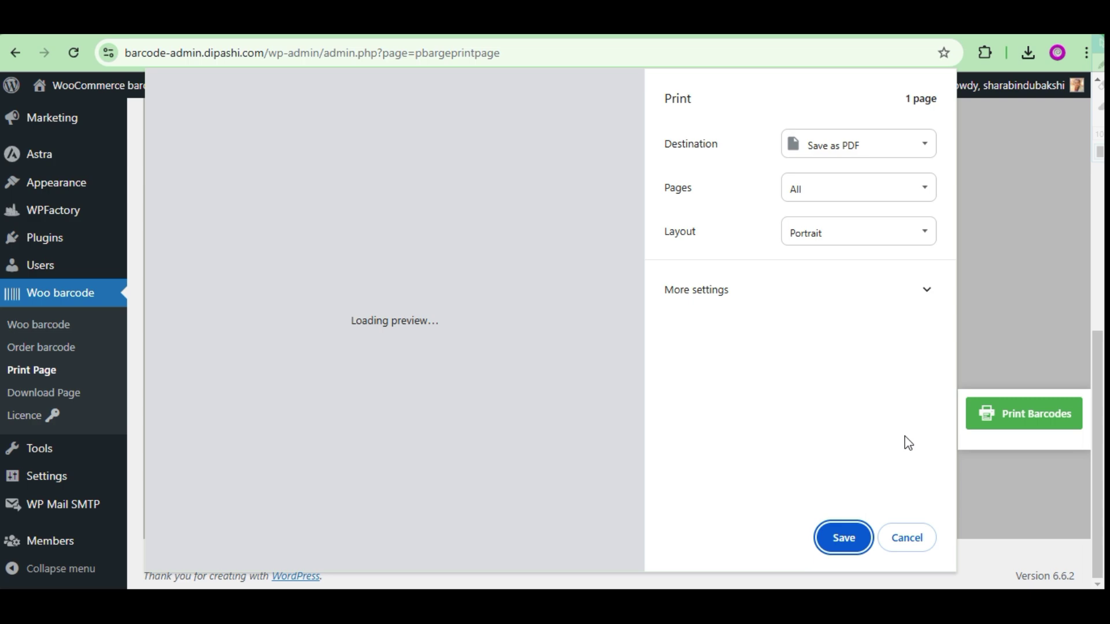
scroll(456, 344, up, 5)
click(907, 538)
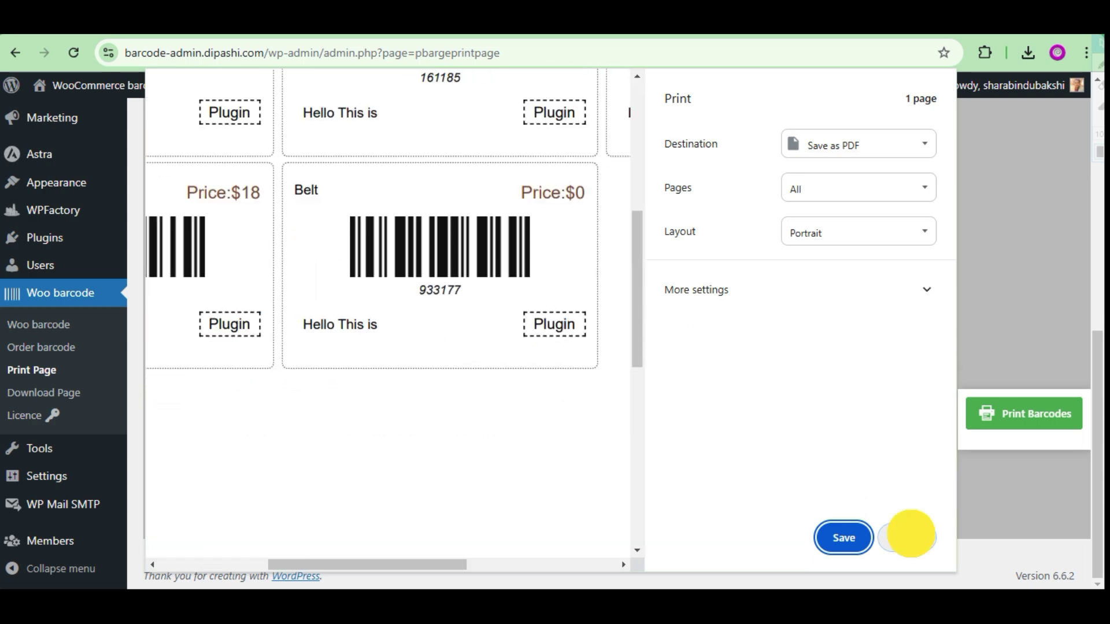
scroll(265, 347, down, 6)
Set the sticker box height to 177 and try 2, 4, then 3 labels per row.
click(249, 153)
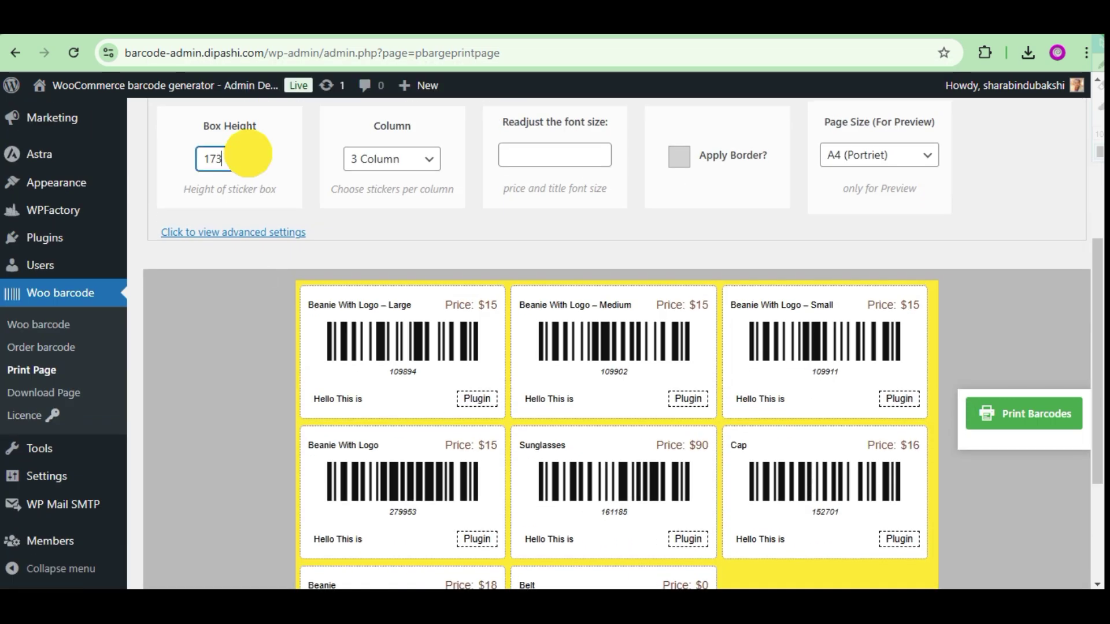
click(249, 164)
click(249, 164)
click(248, 164)
click(392, 158)
click(376, 205)
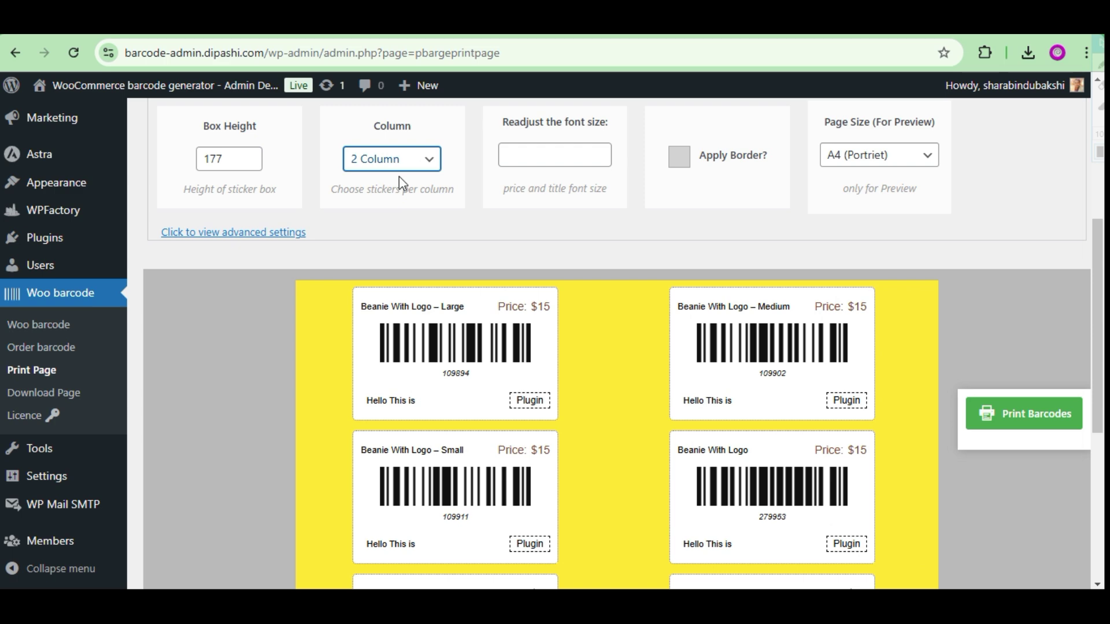
click(399, 165)
click(381, 248)
click(389, 226)
scroll(716, 332, up, 5)
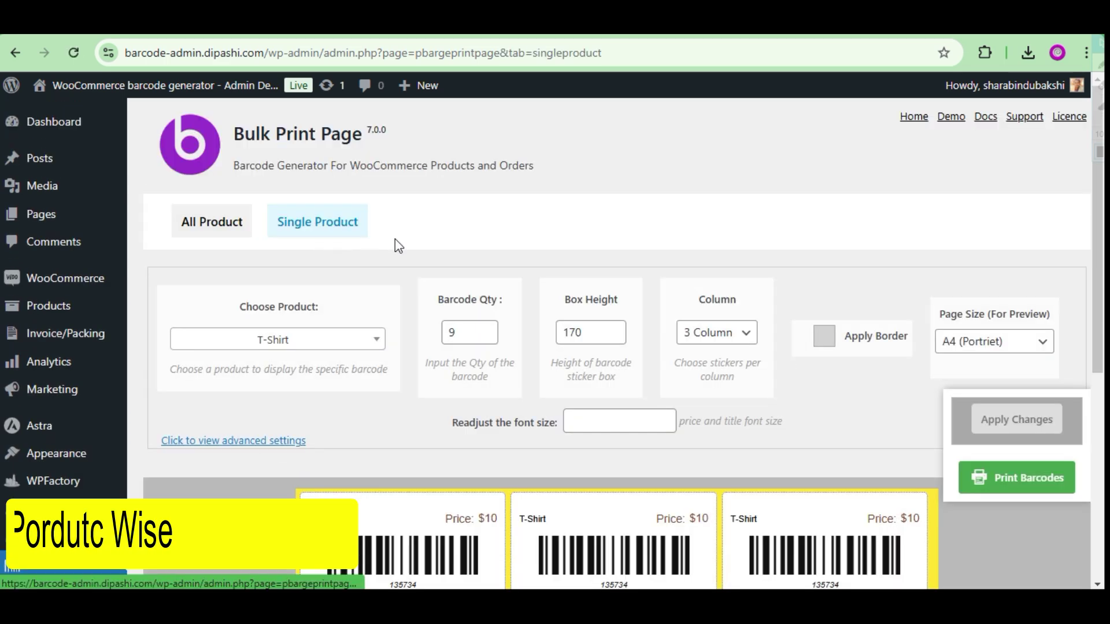
scroll(411, 244, down, 6)
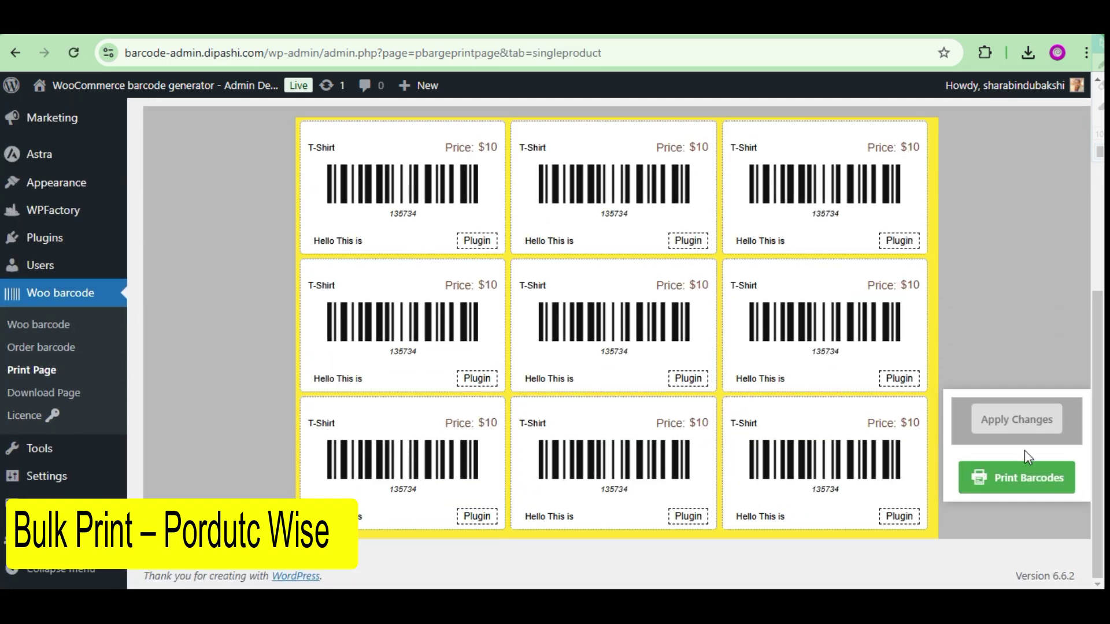
Preview printing the T-Shirt barcode labels, then close the preview without printing.
click(1040, 488)
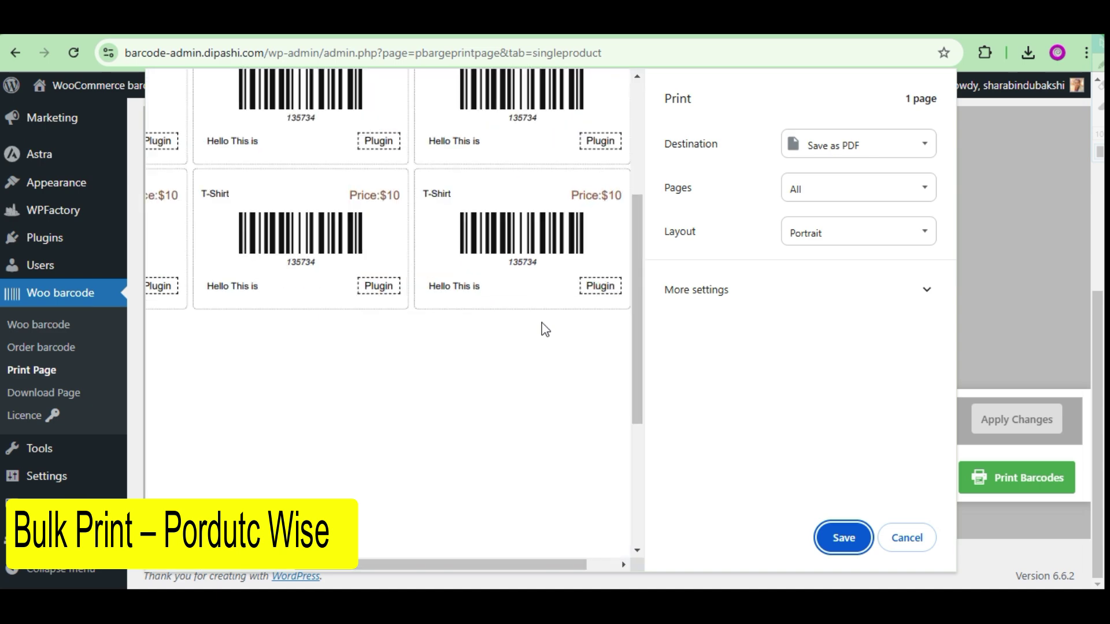
scroll(540, 327, up, 3)
scroll(587, 390, down, 1)
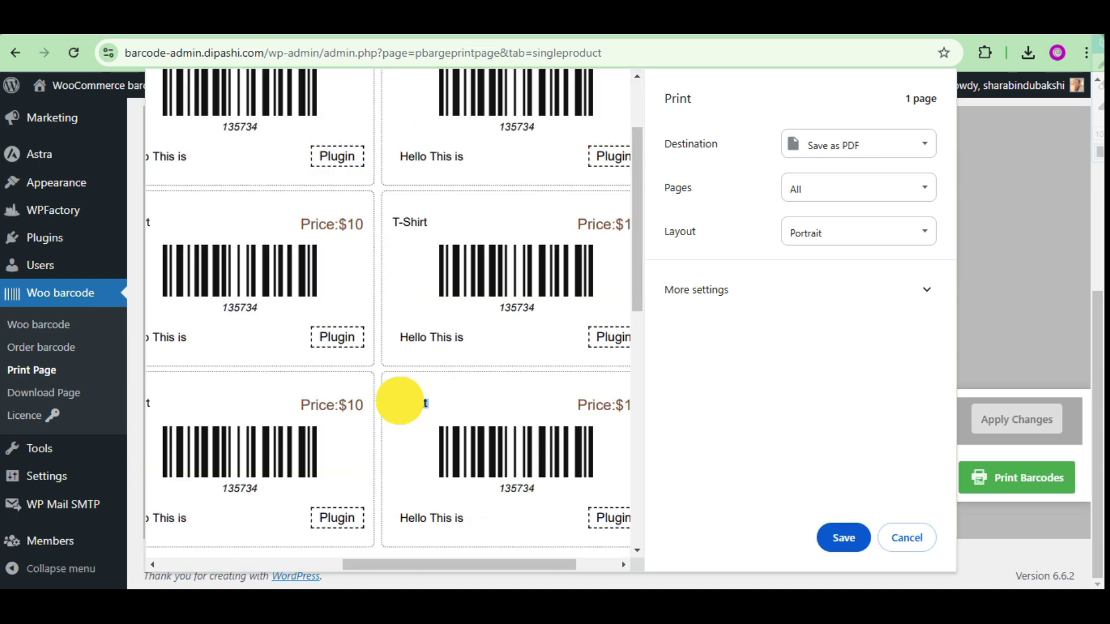
drag(473, 569, 245, 550)
scroll(502, 430, up, 3)
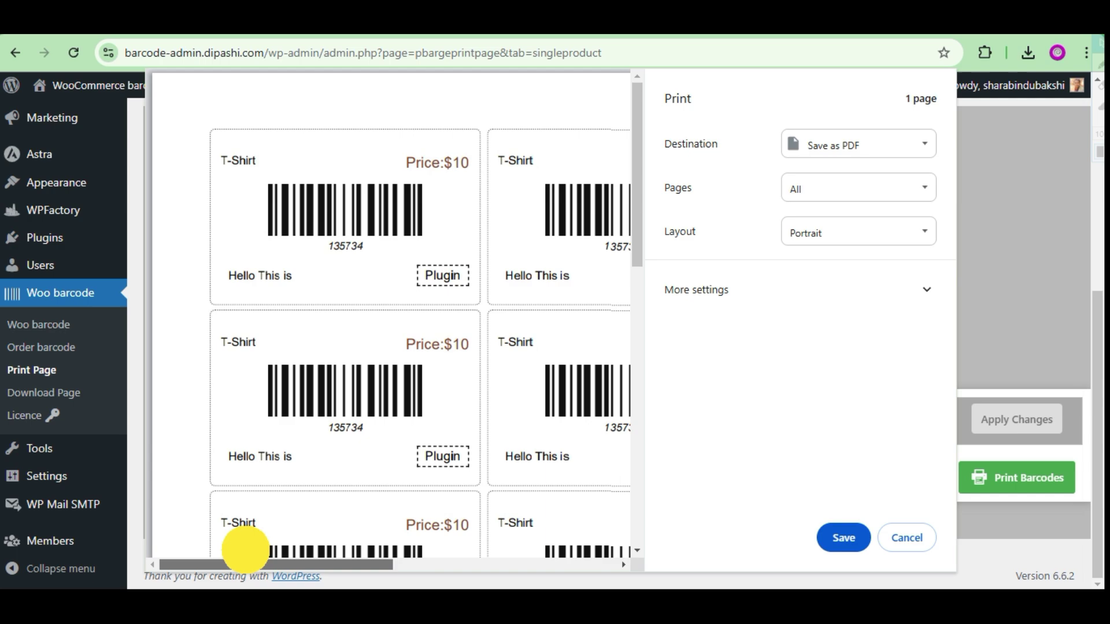
click(906, 538)
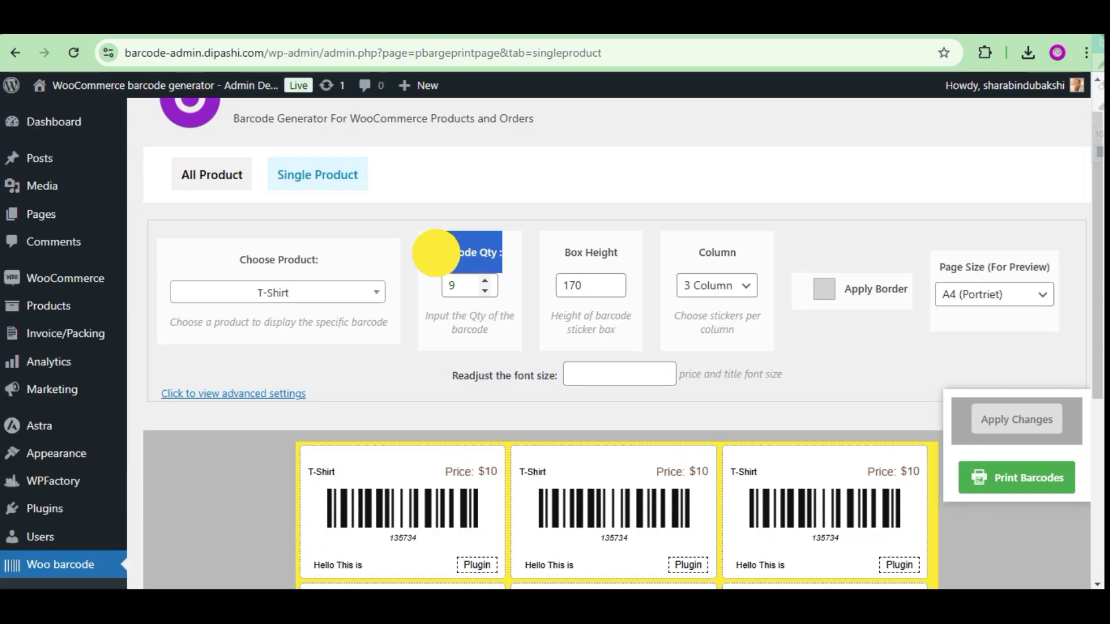
Choose Cap as the product, apply changes, and print its 20 barcode labels.
scroll(436, 253, down, 3)
scroll(578, 339, down, 3)
scroll(541, 331, up, 4)
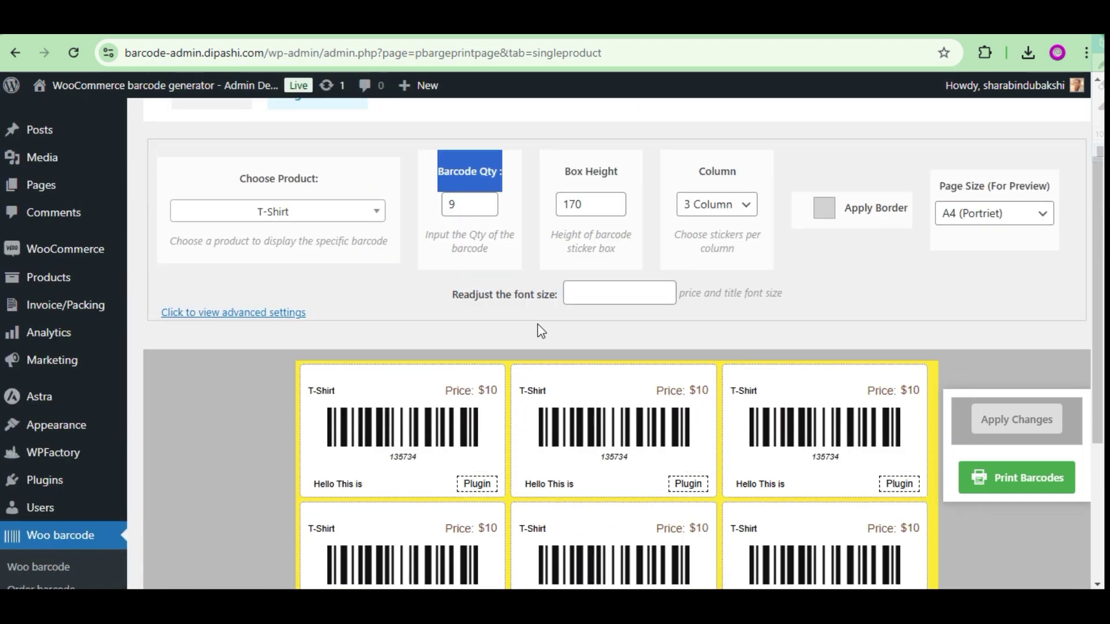
click(383, 220)
click(260, 280)
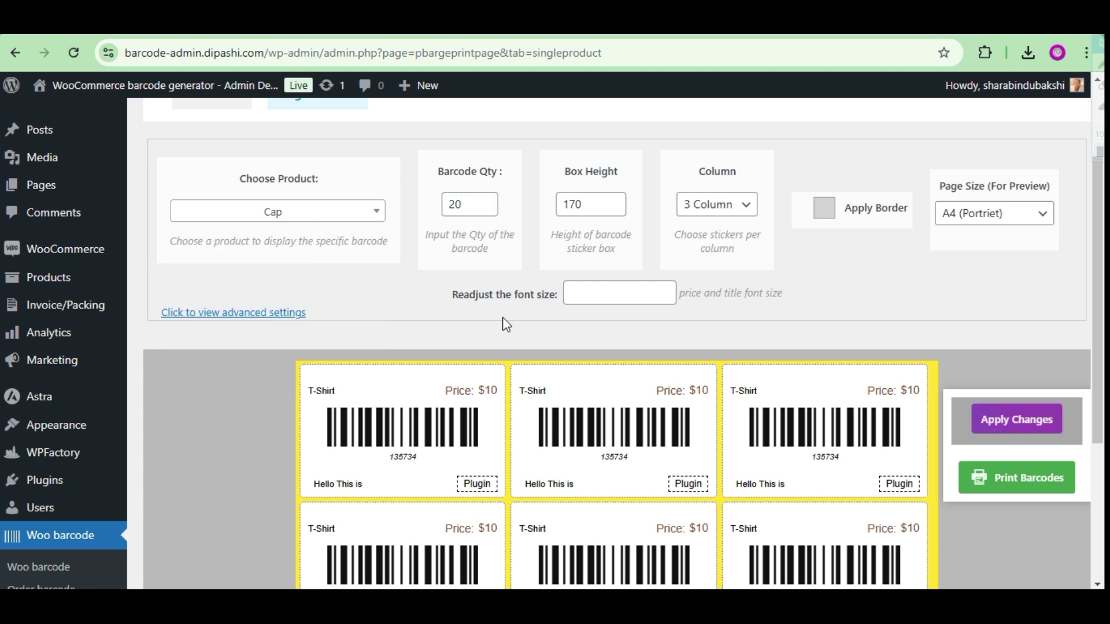
click(1004, 420)
scroll(639, 266, down, 4)
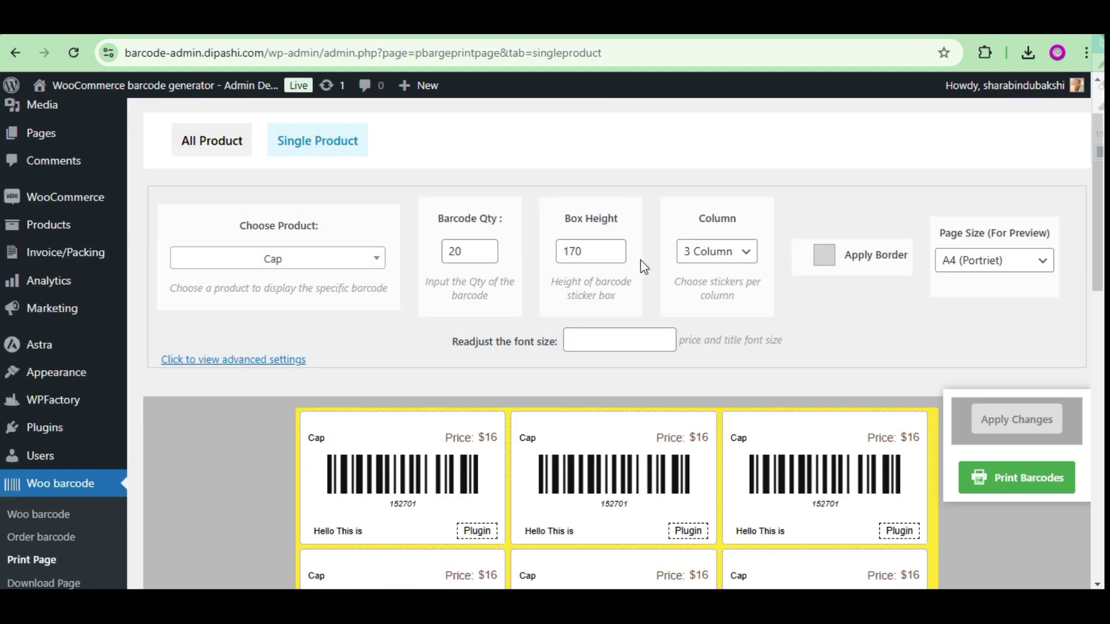
scroll(748, 315, down, 12)
scroll(749, 314, up, 16)
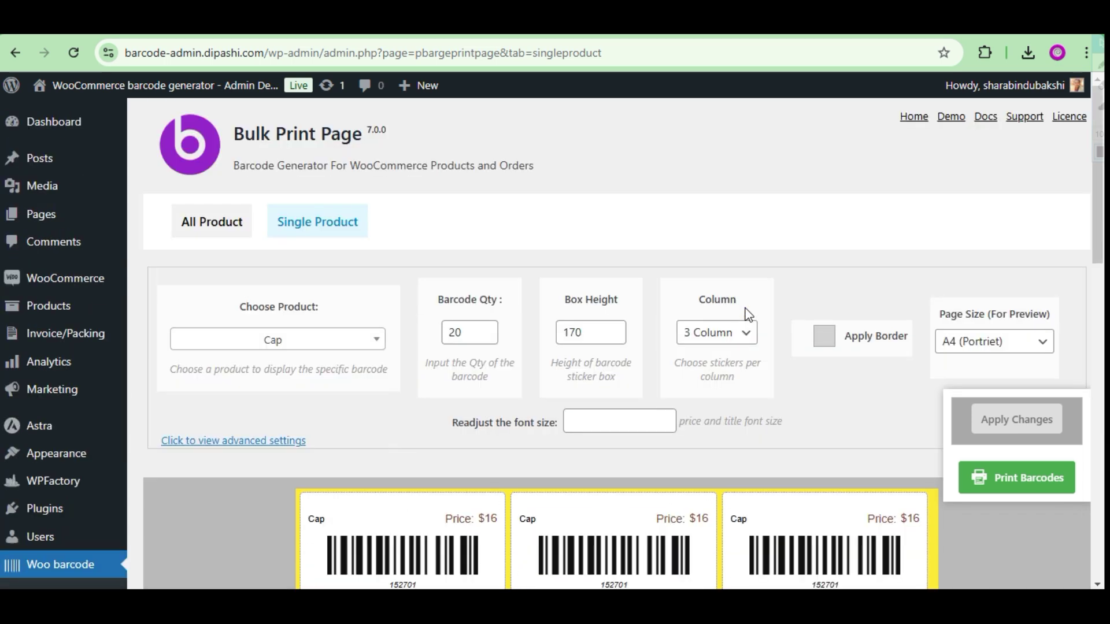
click(1022, 482)
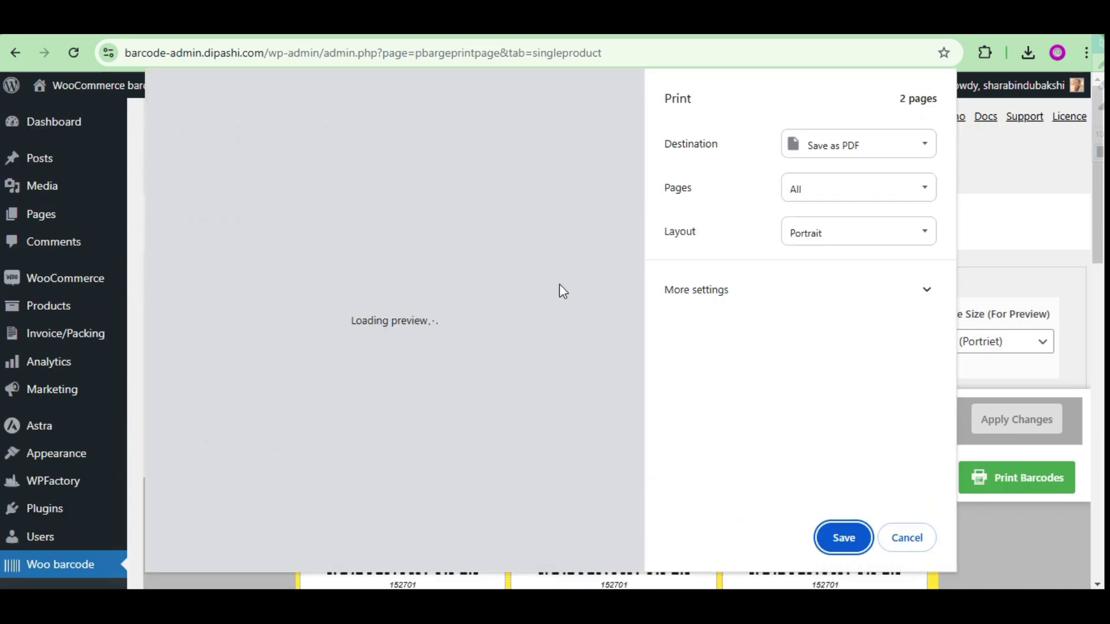
scroll(566, 267, down, 8)
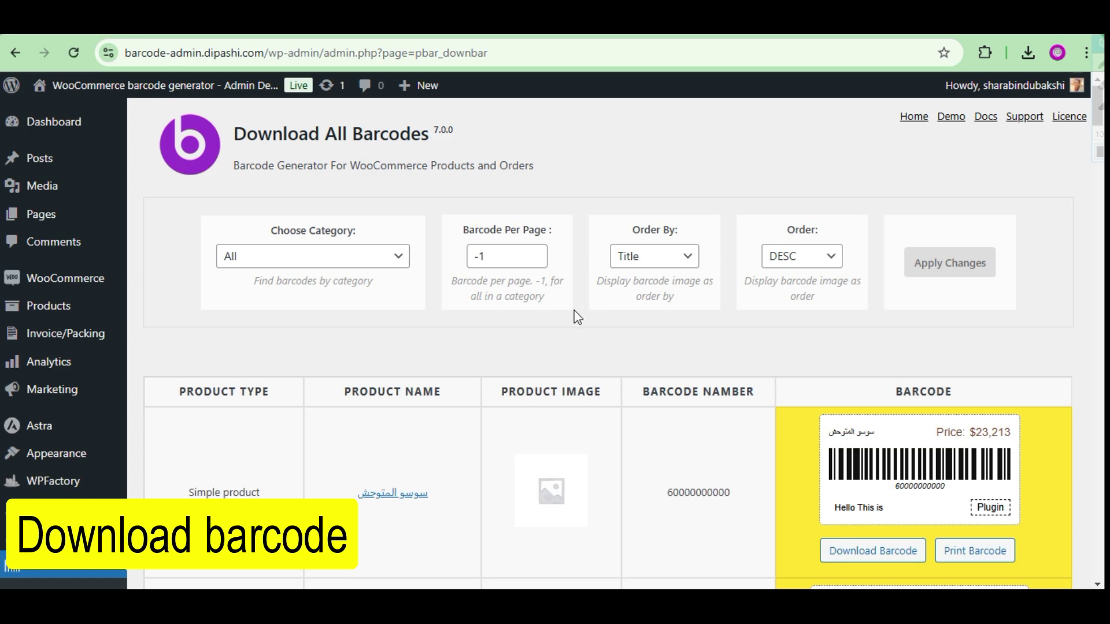
scroll(577, 317, down, 3)
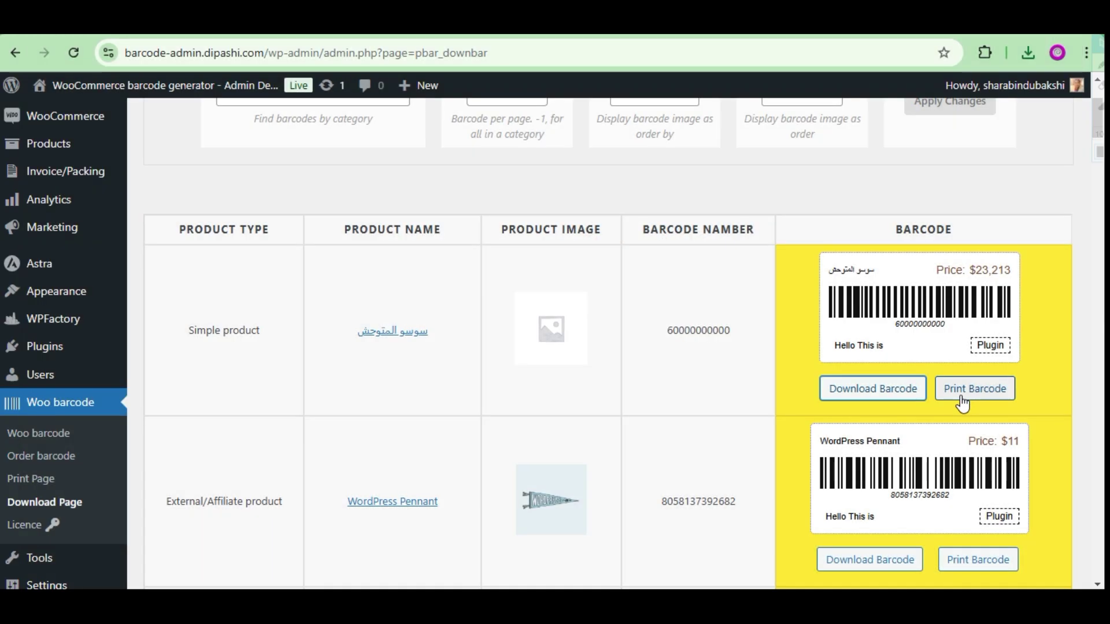
Preview printing the first product's barcode label, then close the preview.
click(961, 399)
scroll(347, 285, up, 3)
drag(324, 560, 280, 560)
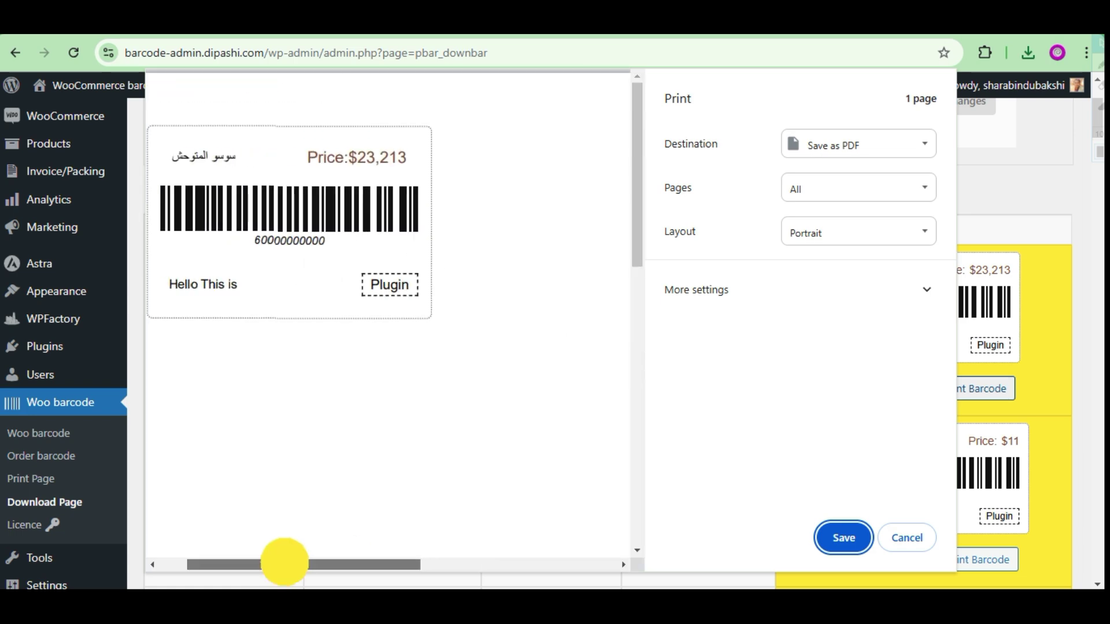
key(Escape)
scroll(536, 367, up, 3)
List barcodes from All categories at 5 per page, apply, and load more products.
click(347, 248)
click(338, 328)
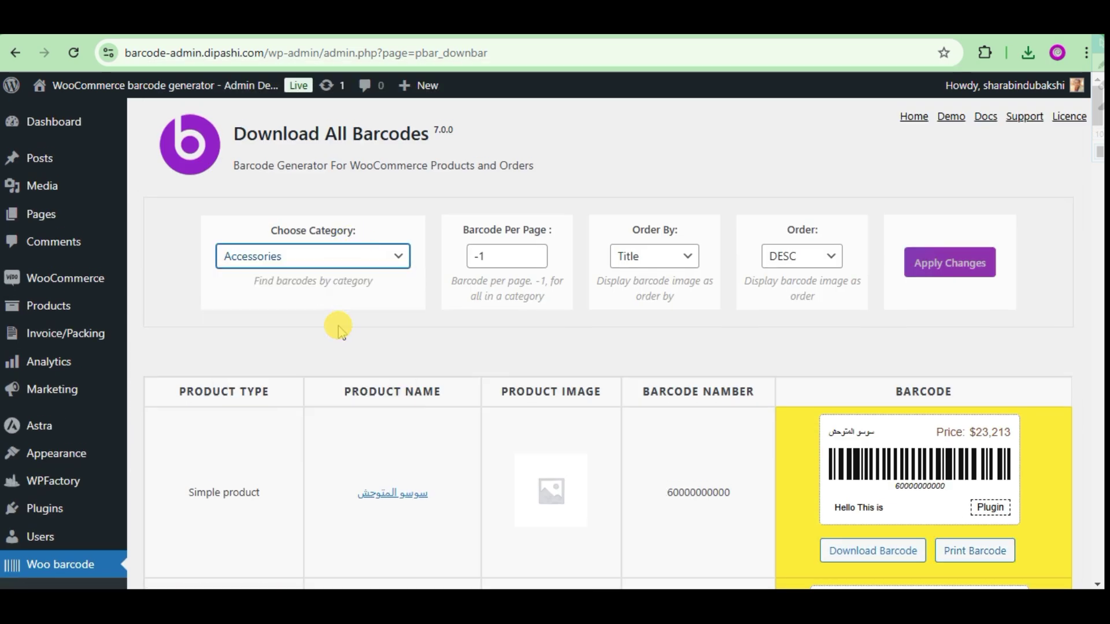
scroll(1060, 240, down, 15)
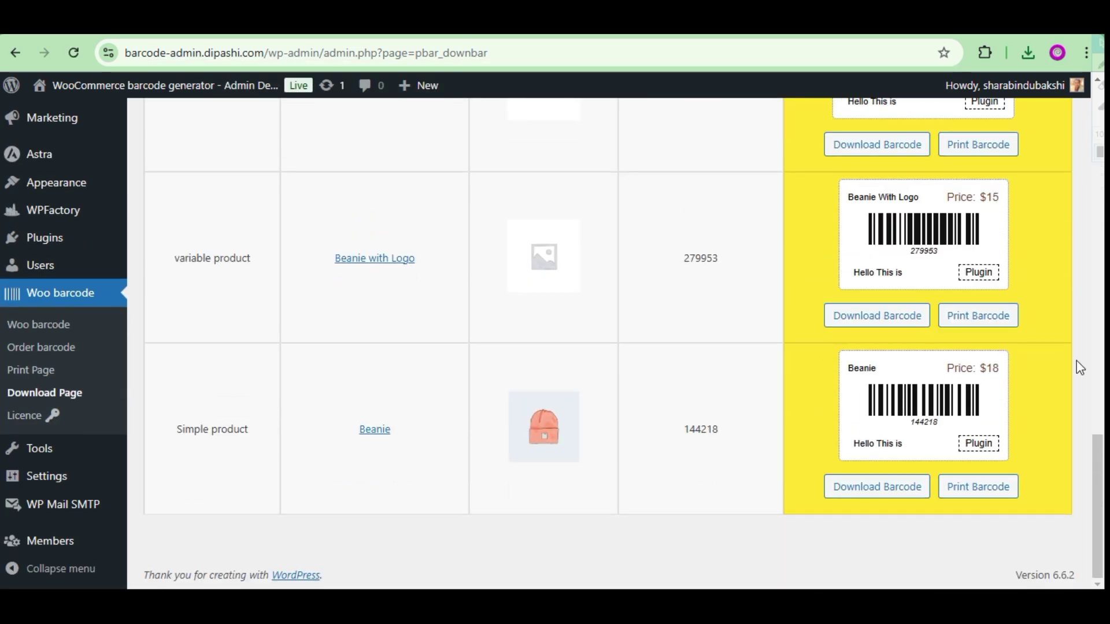
scroll(172, 287, up, 15)
click(312, 256)
click(312, 272)
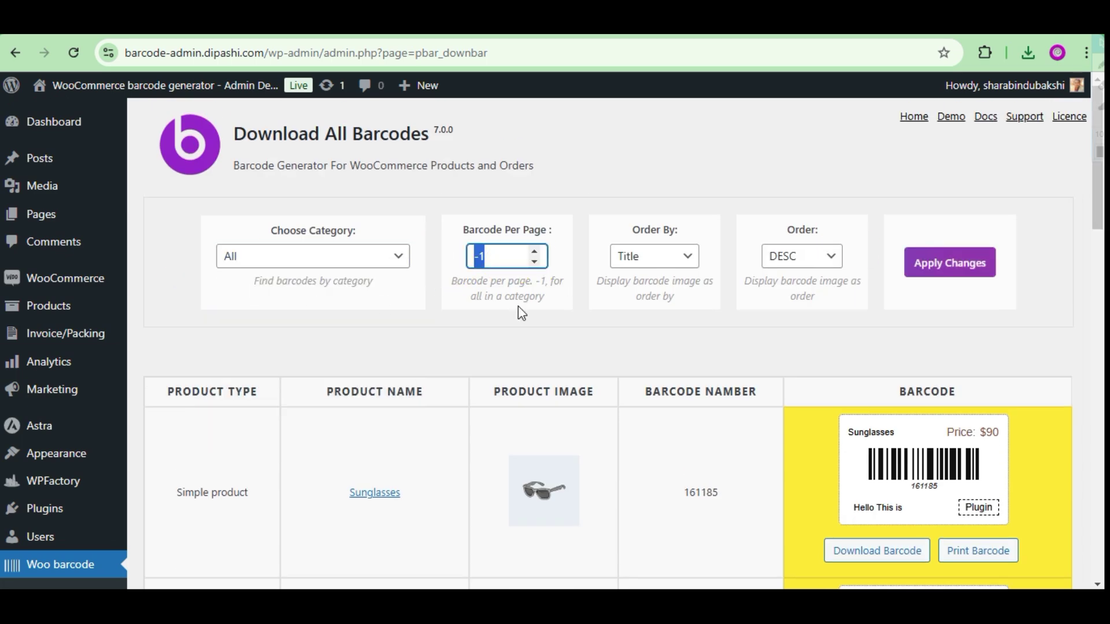
text(5)
click(950, 263)
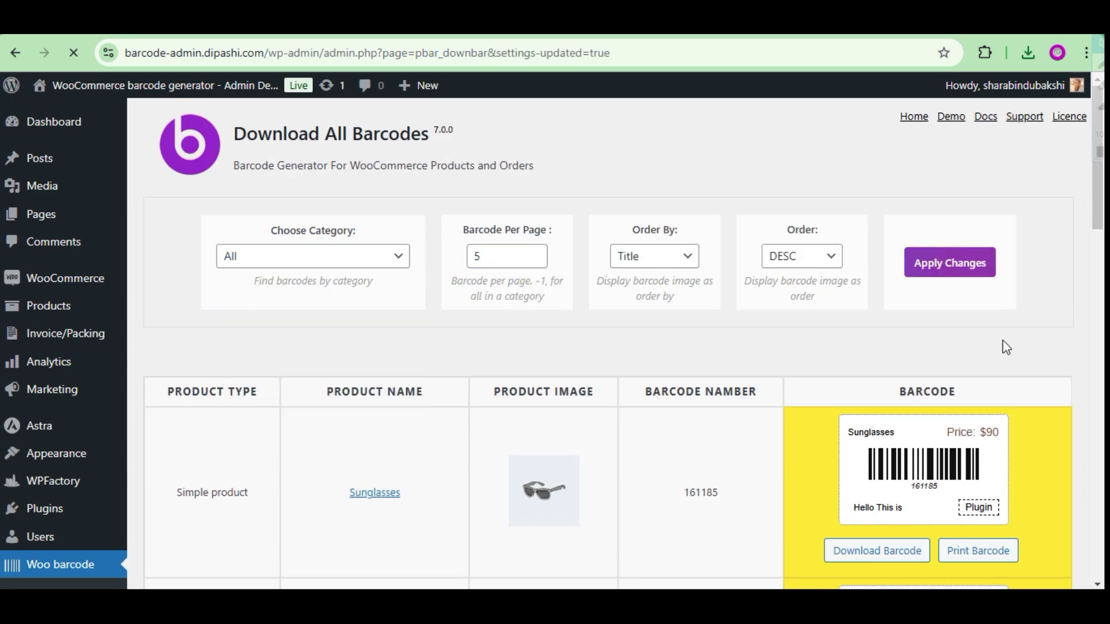
drag(1097, 178, 1096, 581)
click(606, 523)
scroll(1060, 453, down, 10)
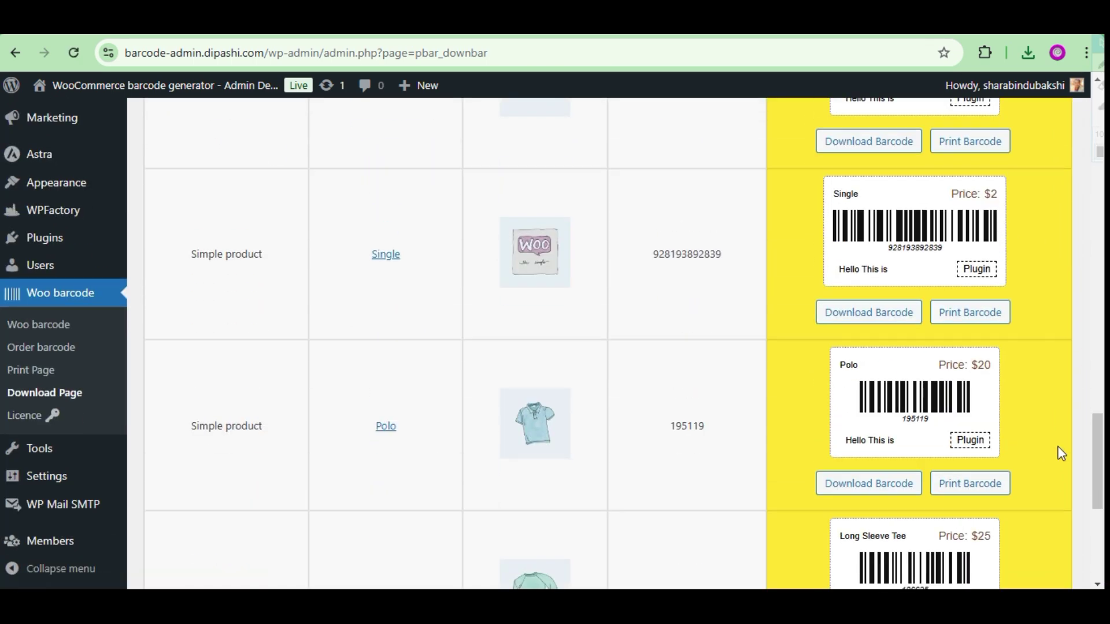
Load further products into the download barcode list.
click(644, 527)
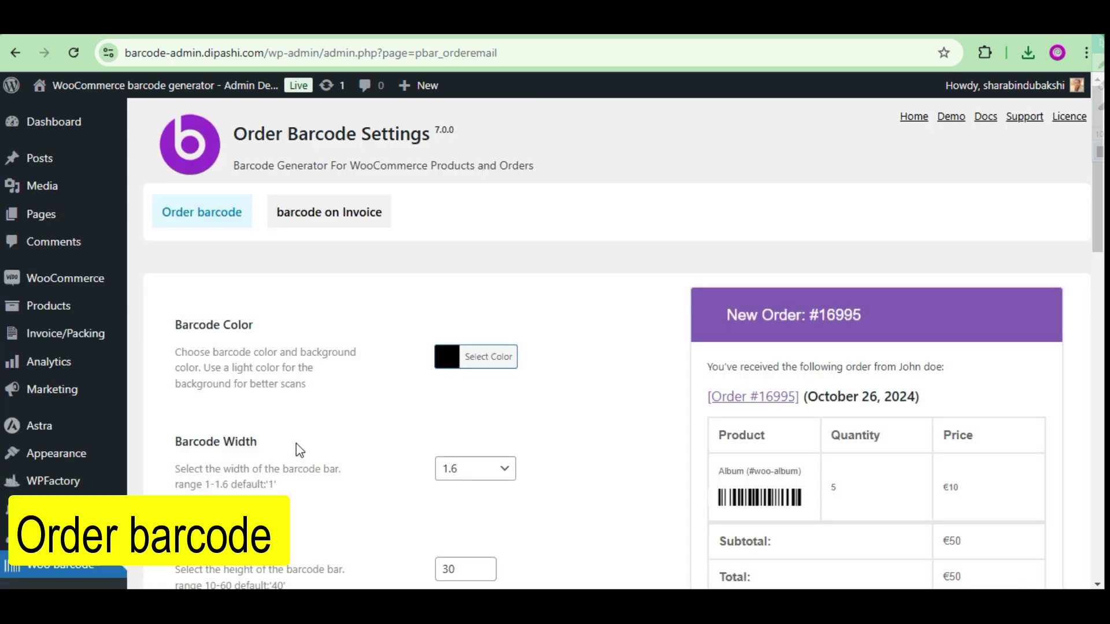
scroll(520, 363, down, 8)
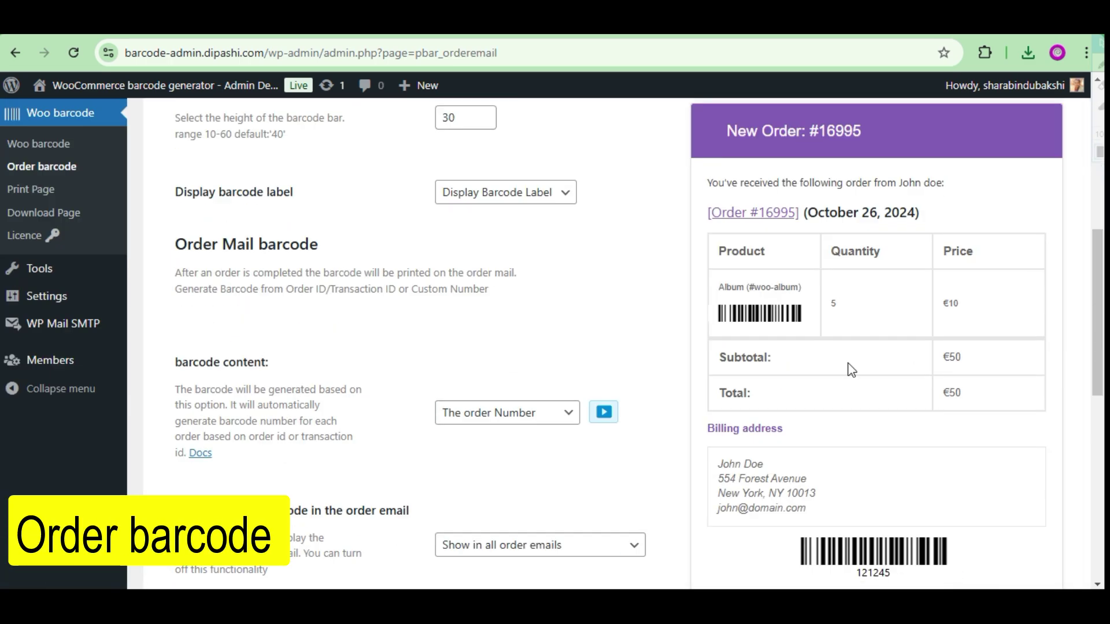
scroll(568, 422, up, 5)
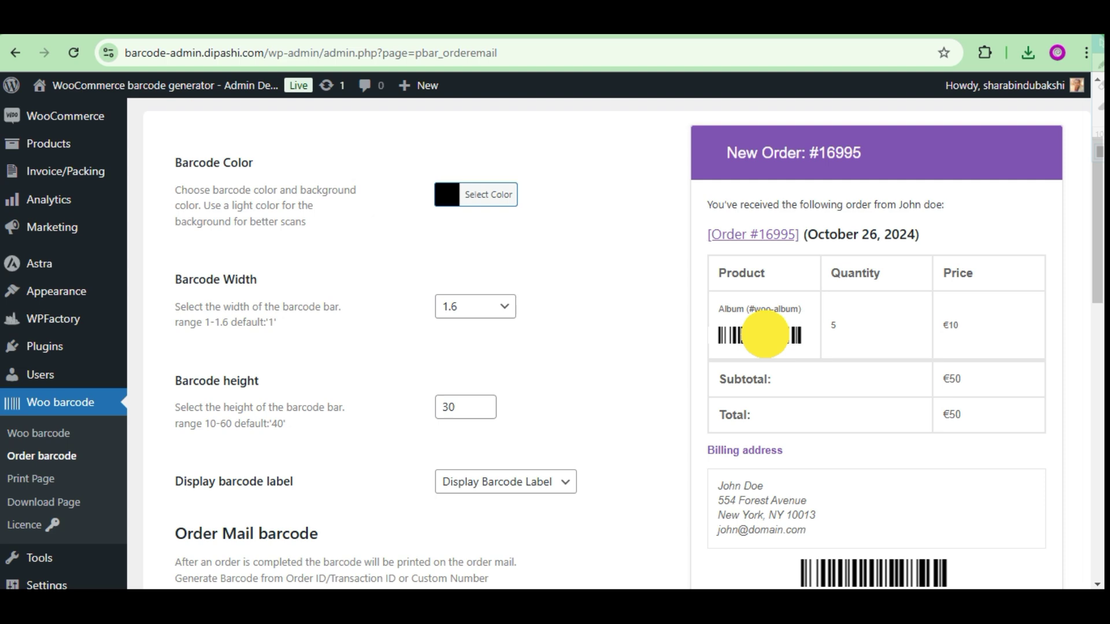
scroll(347, 377, down, 3)
Set Display barcode label to Remove Barcode Label and review the barcode content and email options.
click(501, 366)
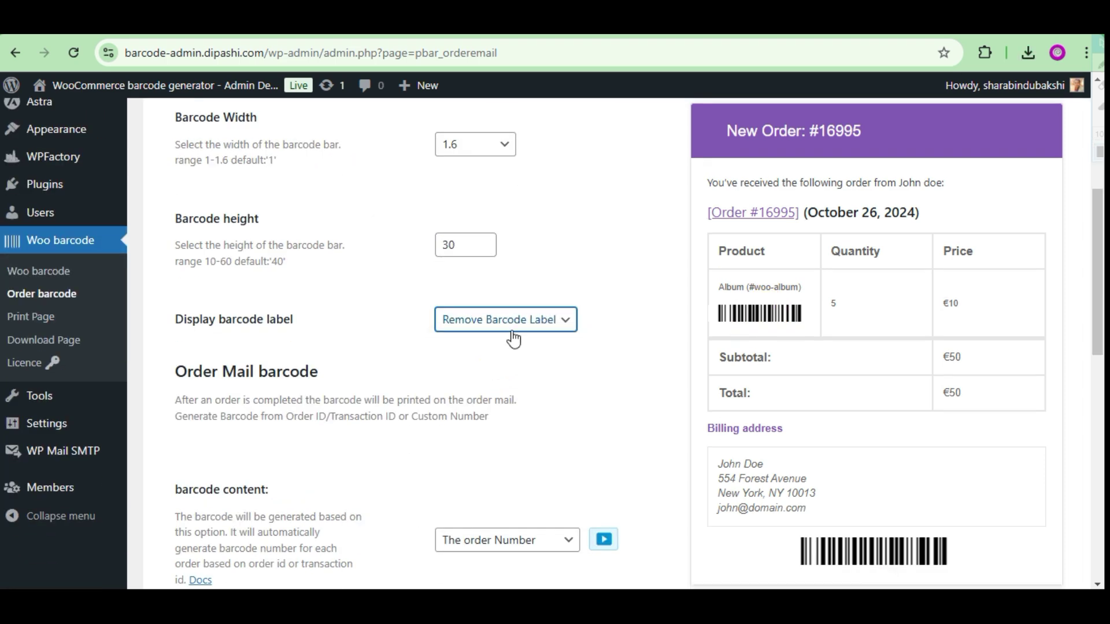
scroll(411, 365, down, 3)
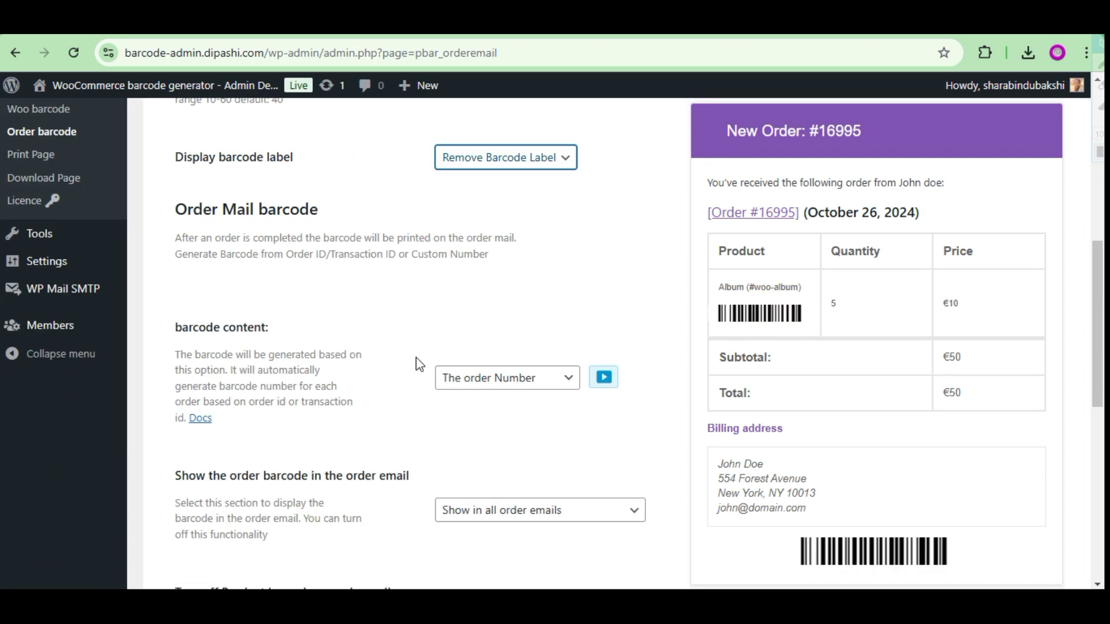
click(507, 378)
scroll(609, 446, down, 4)
click(539, 269)
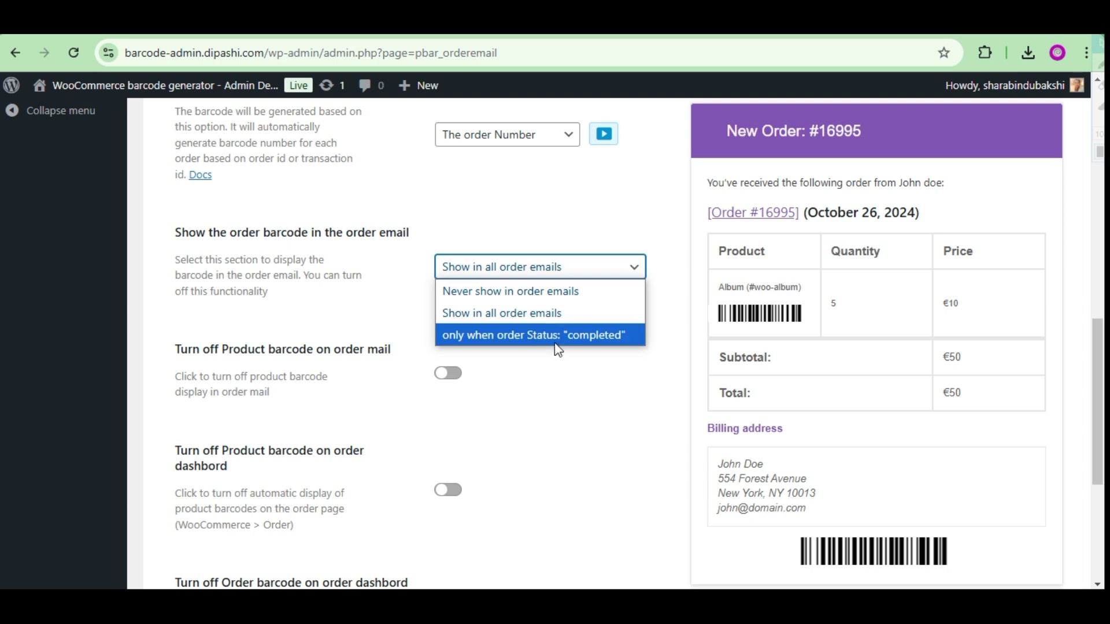
Keep barcodes in all order emails, then take the Cap and Beanie cart to checkout.
click(555, 399)
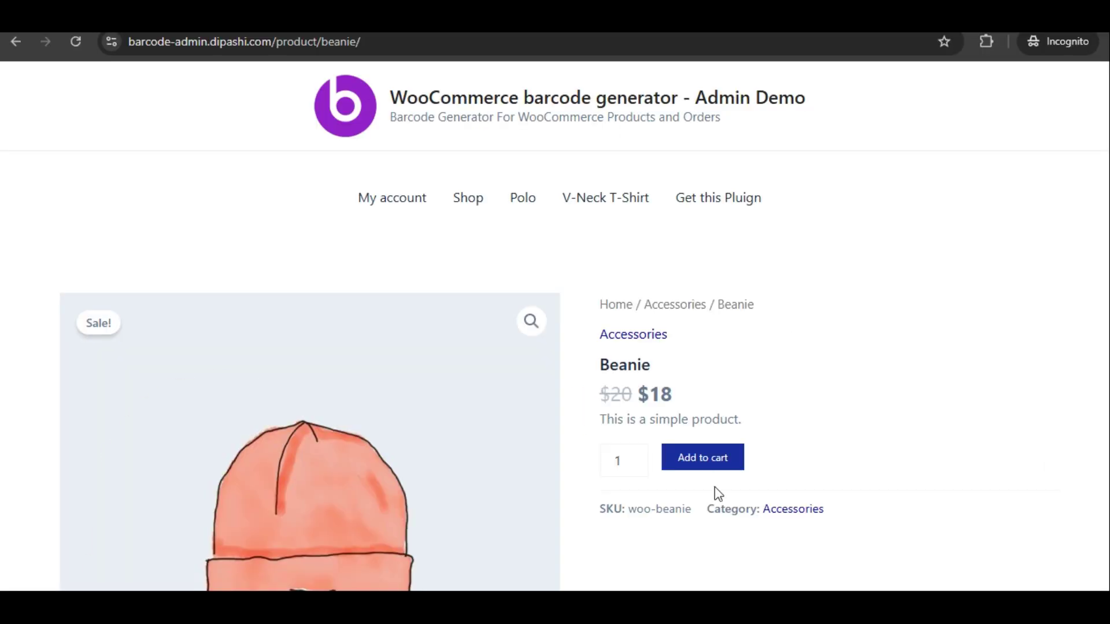
click(986, 324)
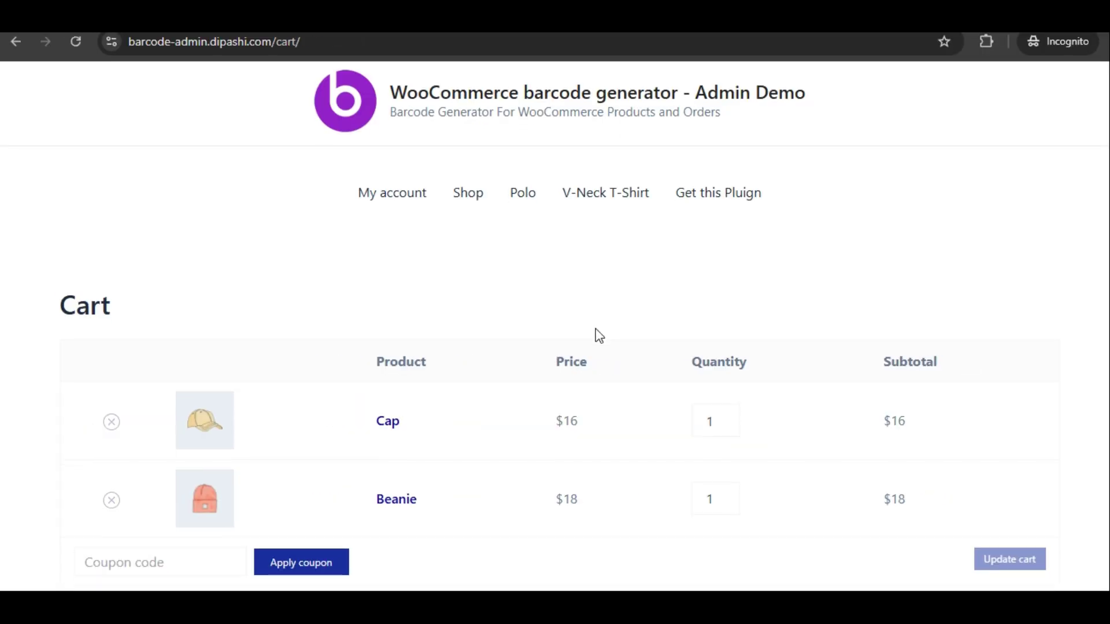
scroll(636, 359, down, 8)
click(706, 390)
scroll(324, 334, down, 4)
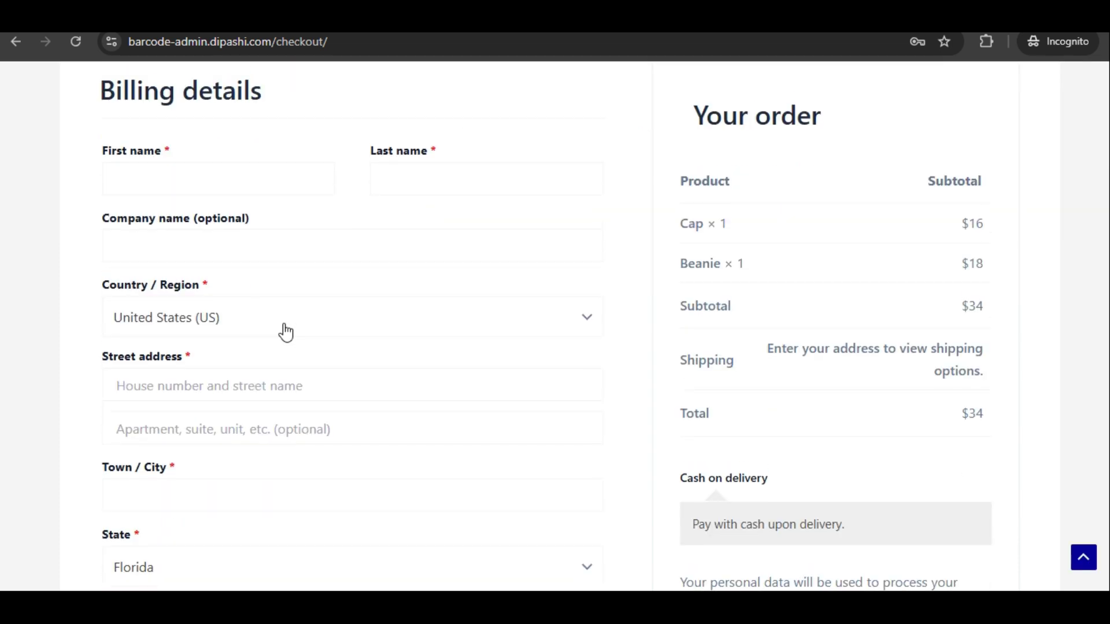
scroll(285, 330, up, 1)
Fill in the billing details, including the e-mail address, and place the cash-on-delivery order.
click(165, 254)
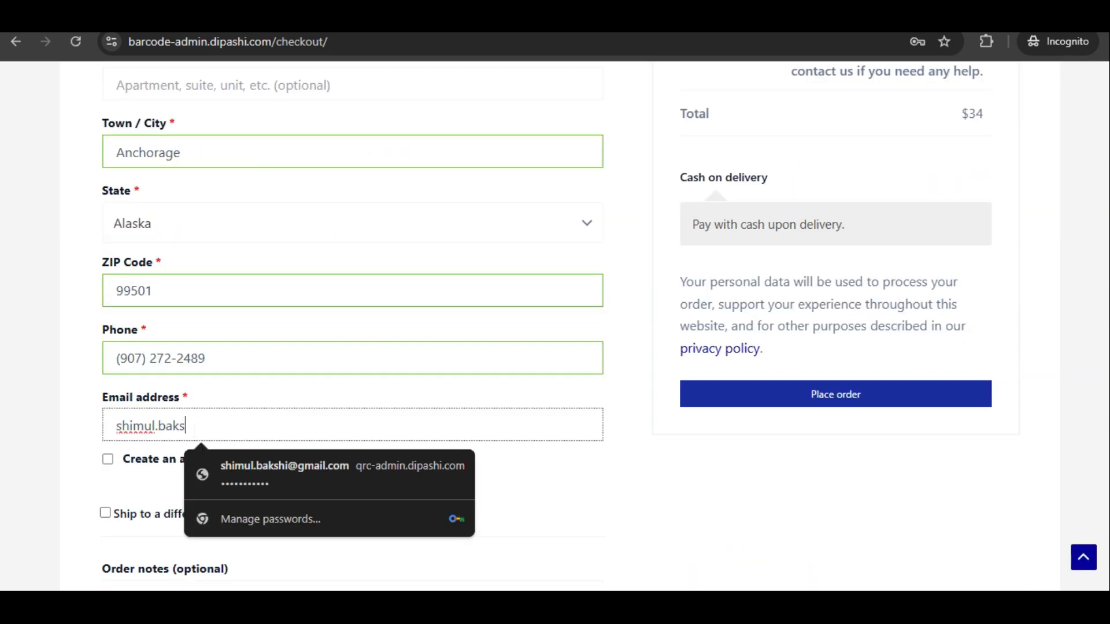
click(599, 493)
scroll(582, 505, up, 4)
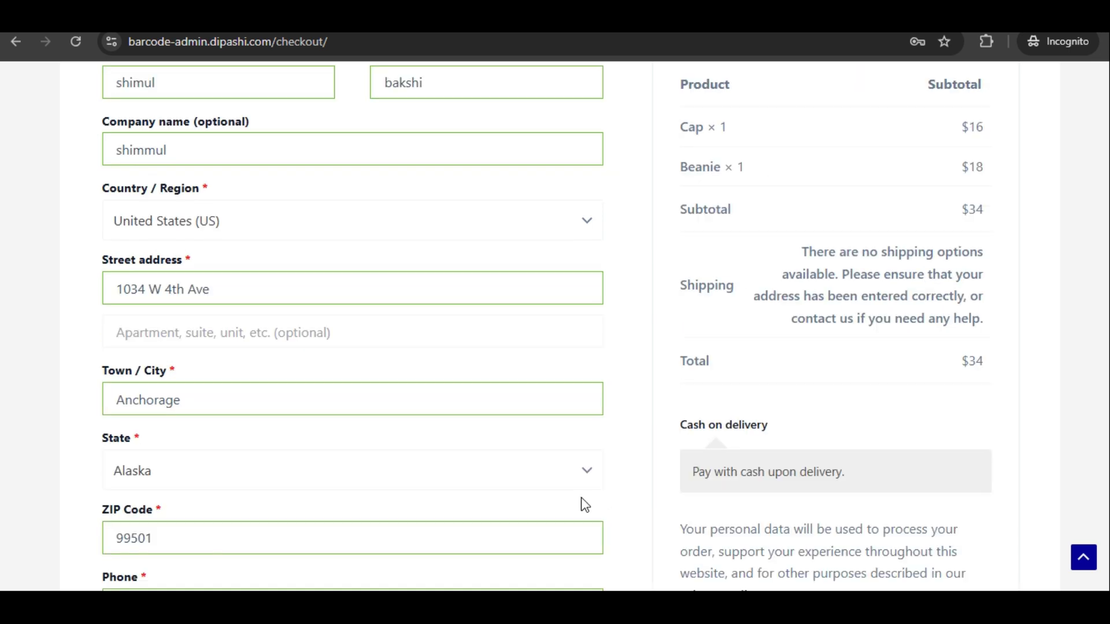
scroll(830, 322, down, 5)
click(828, 320)
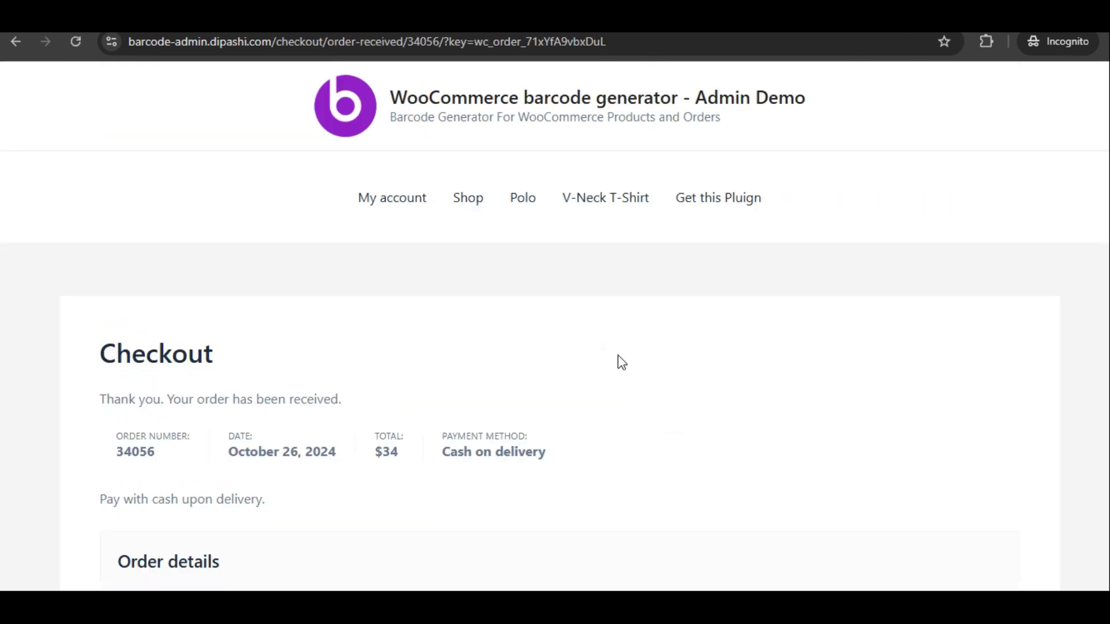
Open the New order email in All Mail and preview its attached invoice PDF.
scroll(621, 362, down, 9)
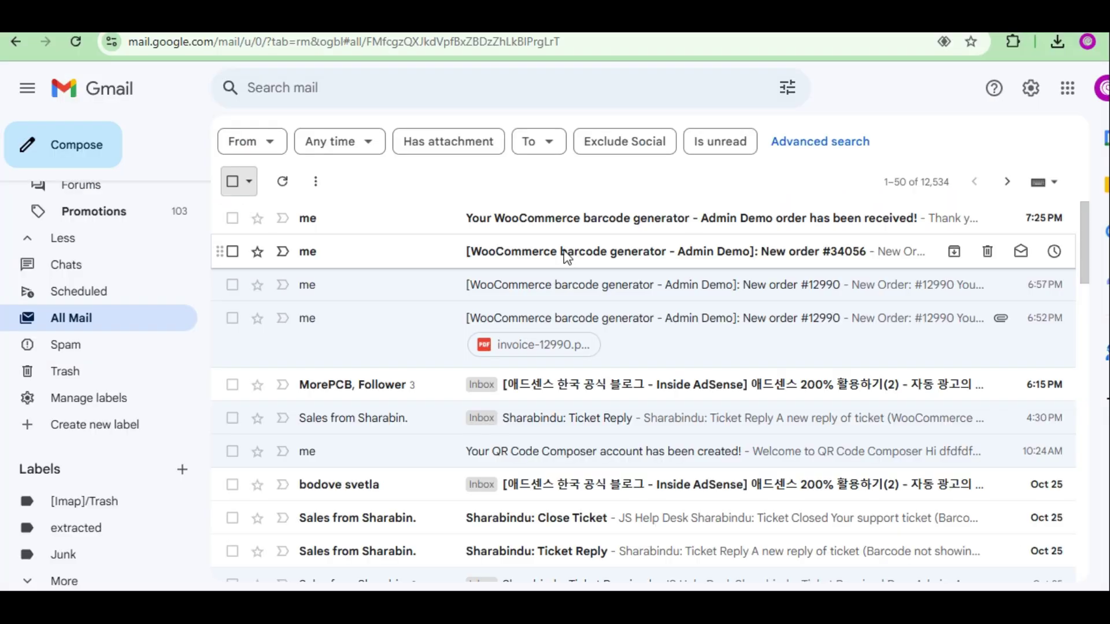
click(565, 254)
scroll(717, 292, down, 6)
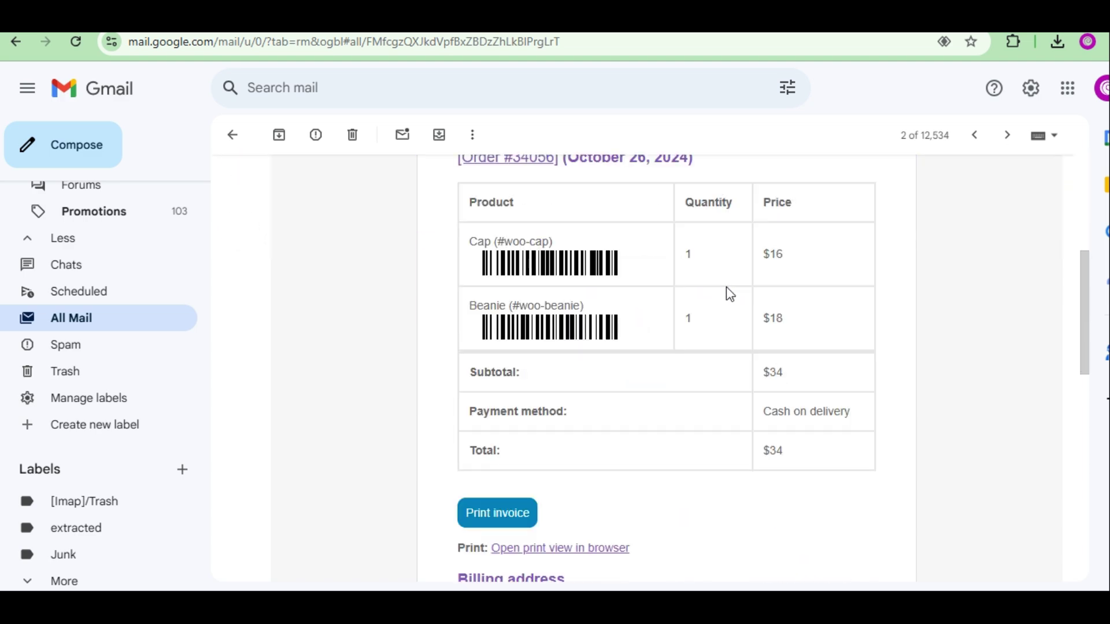
scroll(730, 295, down, 10)
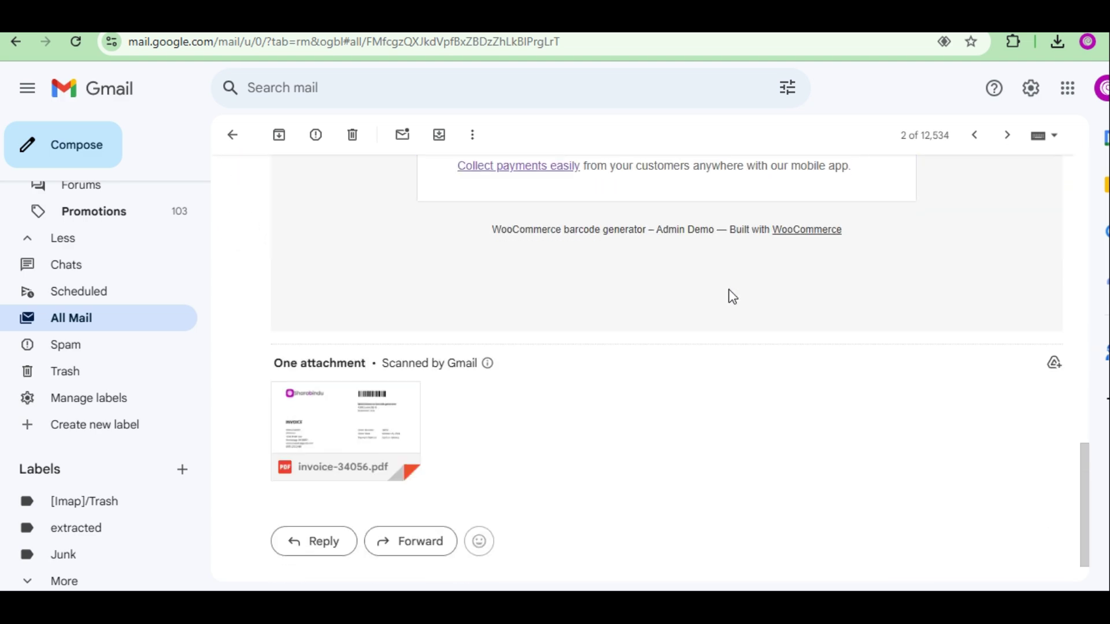
click(362, 424)
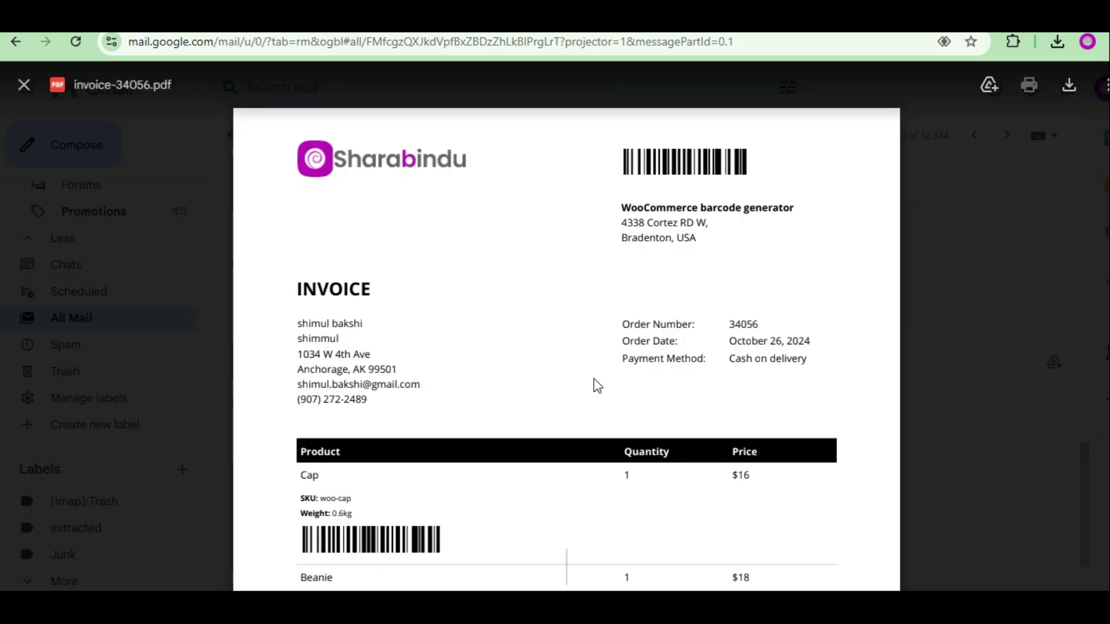
scroll(594, 379, down, 8)
Scroll through the barcode on Invoice settings under Woo barcode > Order barcode.
scroll(594, 379, up, 5)
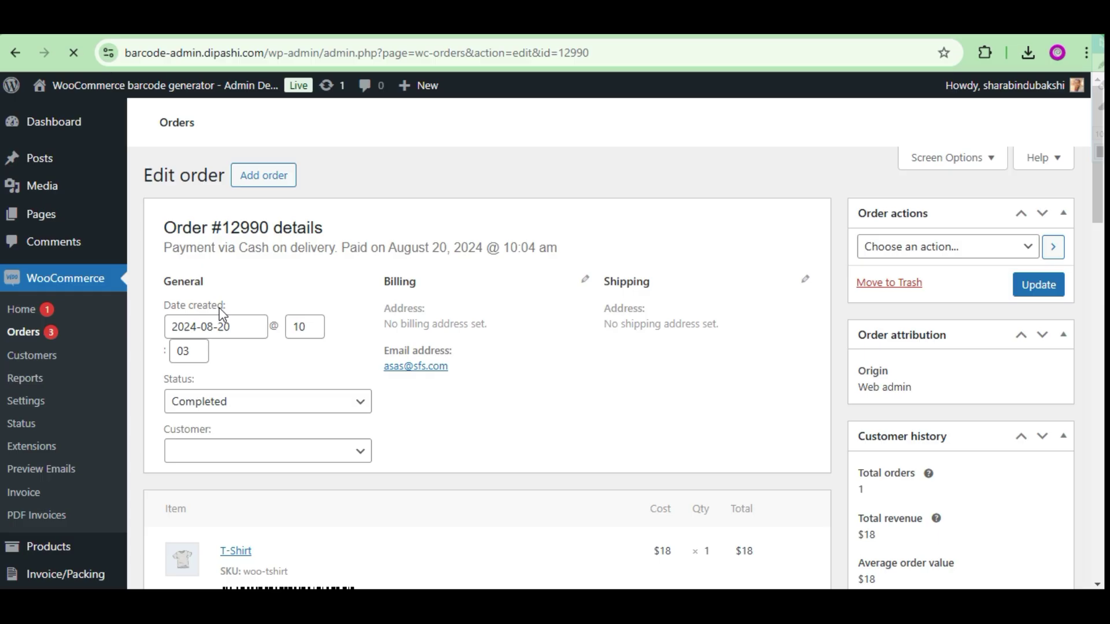
scroll(384, 339, down, 3)
scroll(466, 283, down, 5)
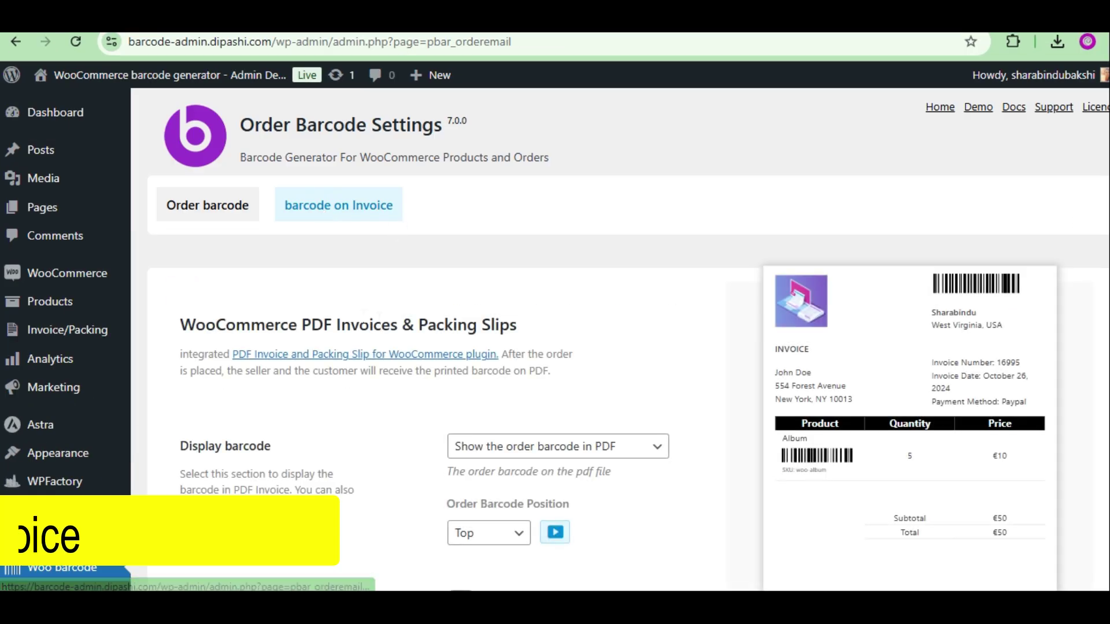
scroll(538, 375, down, 2)
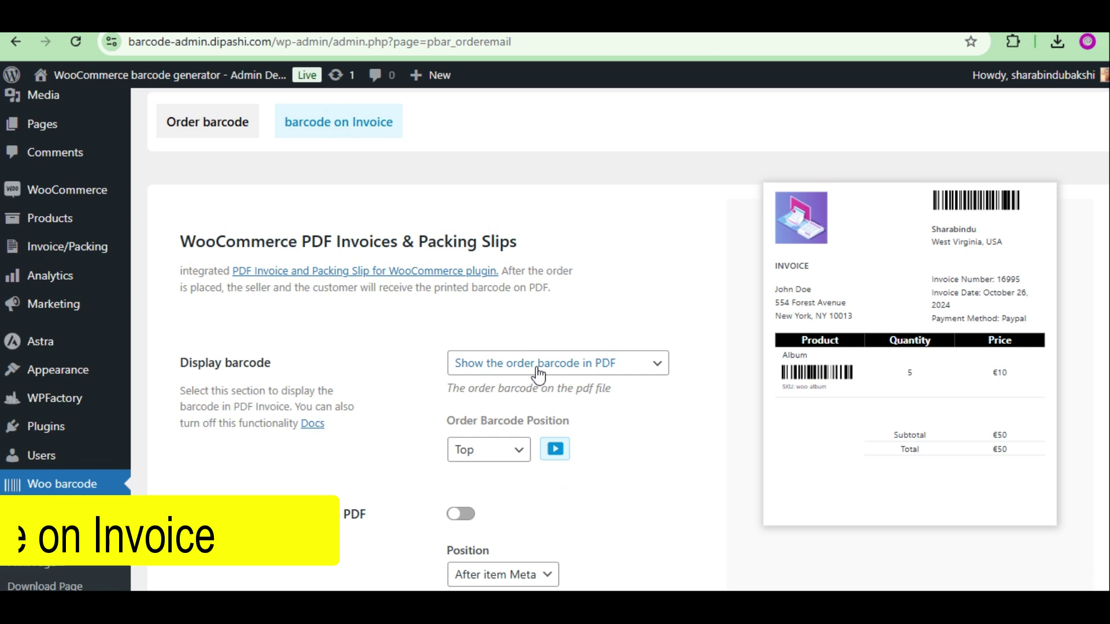
scroll(409, 356, down, 4)
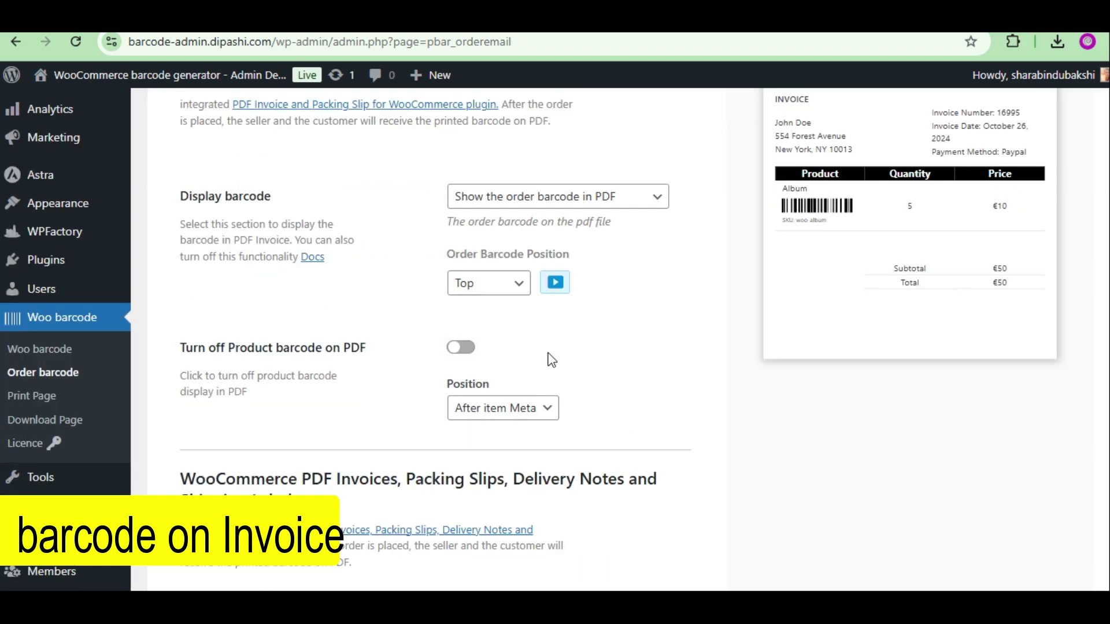
scroll(836, 319, up, 2)
scroll(540, 426, down, 4)
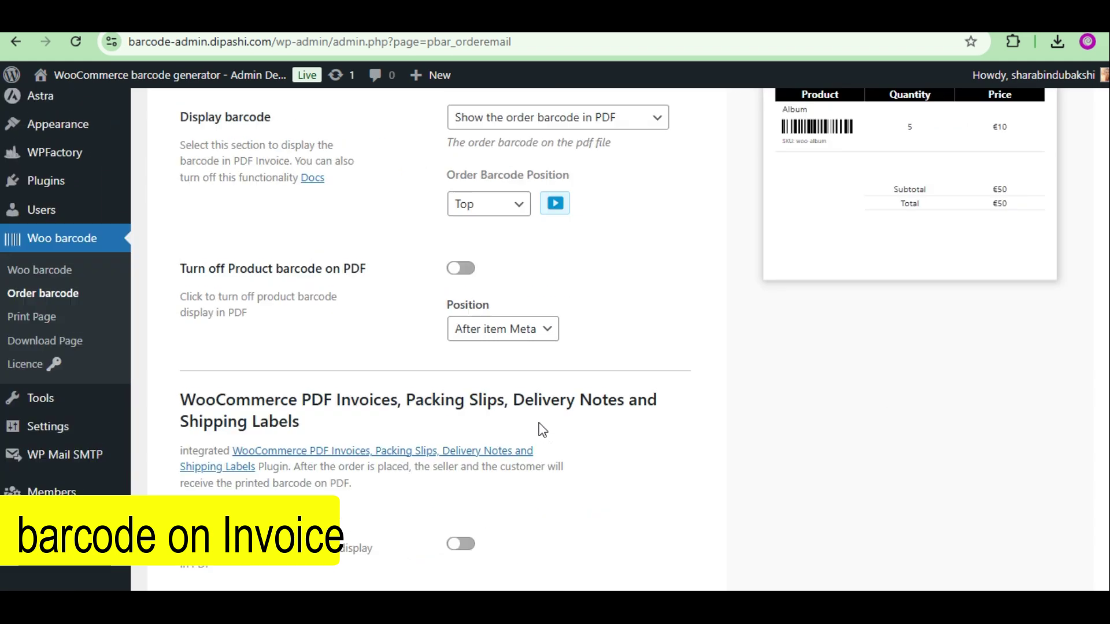
Open the WordPress.org page for PDF Invoices & Packing Slips for WooCommerce and look over its title.
click(366, 449)
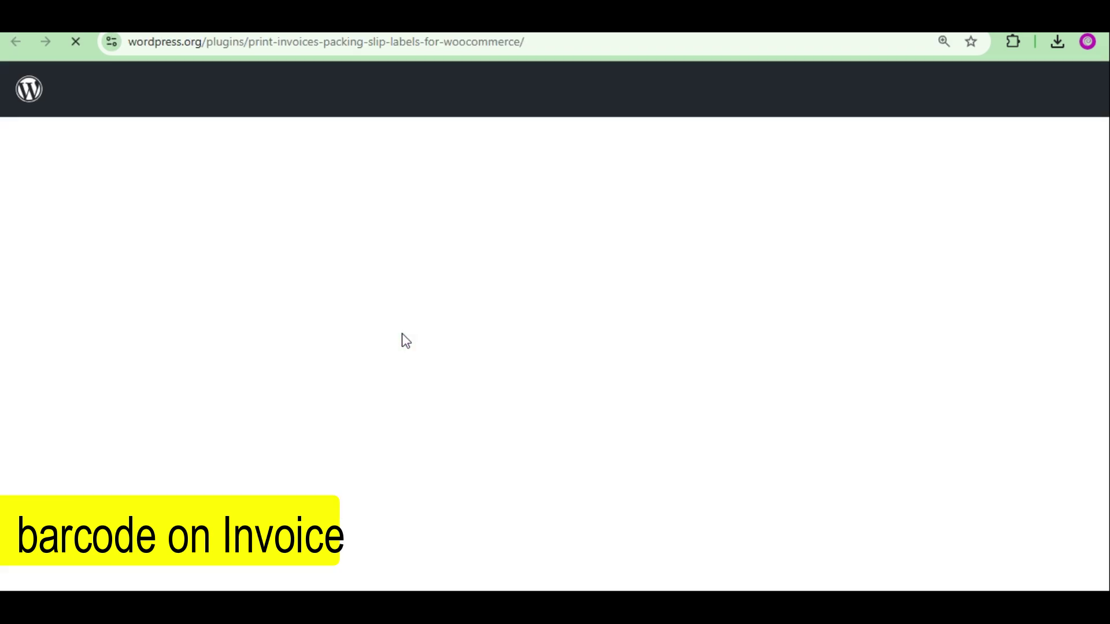
scroll(483, 332, down, 5)
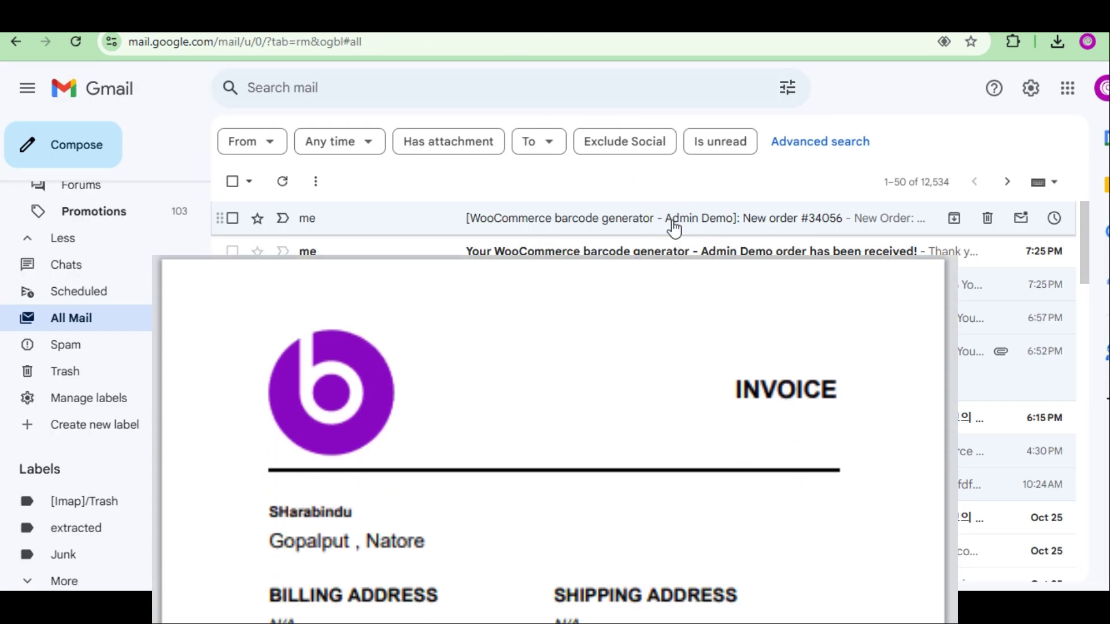
click(673, 228)
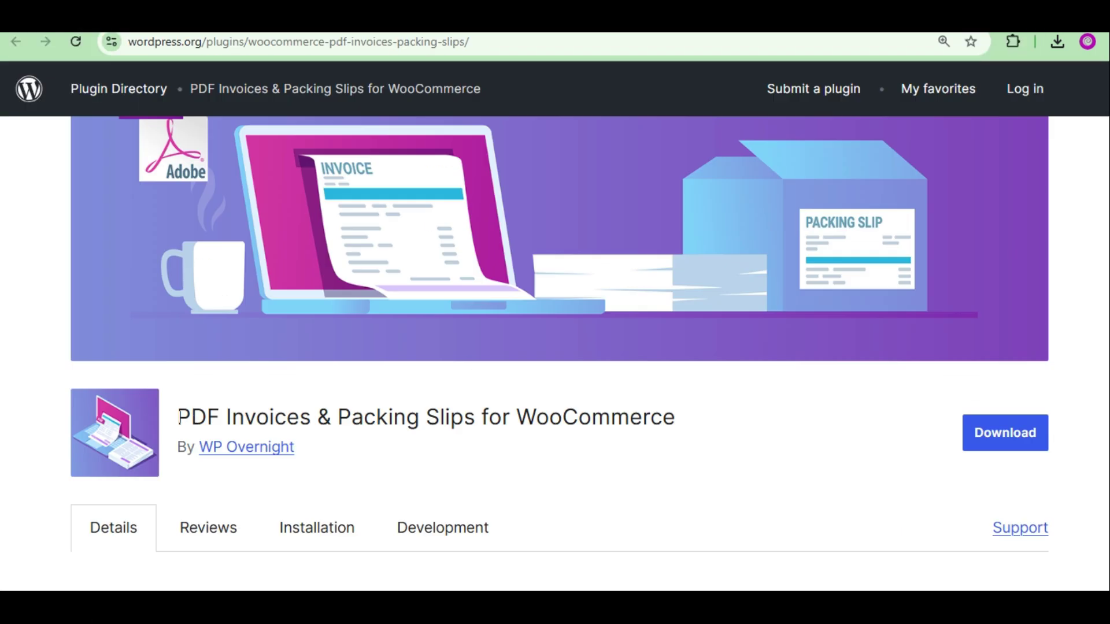
drag(178, 417, 692, 423)
click(700, 447)
scroll(609, 113, down, 3)
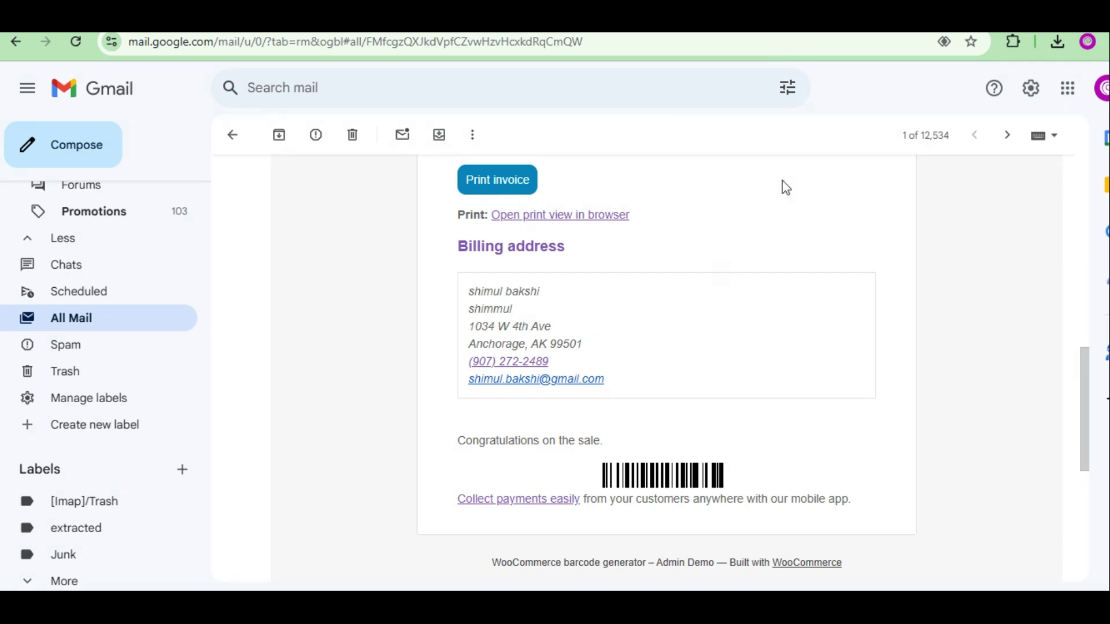
Open invoice-34056.pdf and scroll through it to check the Cap and Beanie barcodes.
scroll(708, 292, down, 6)
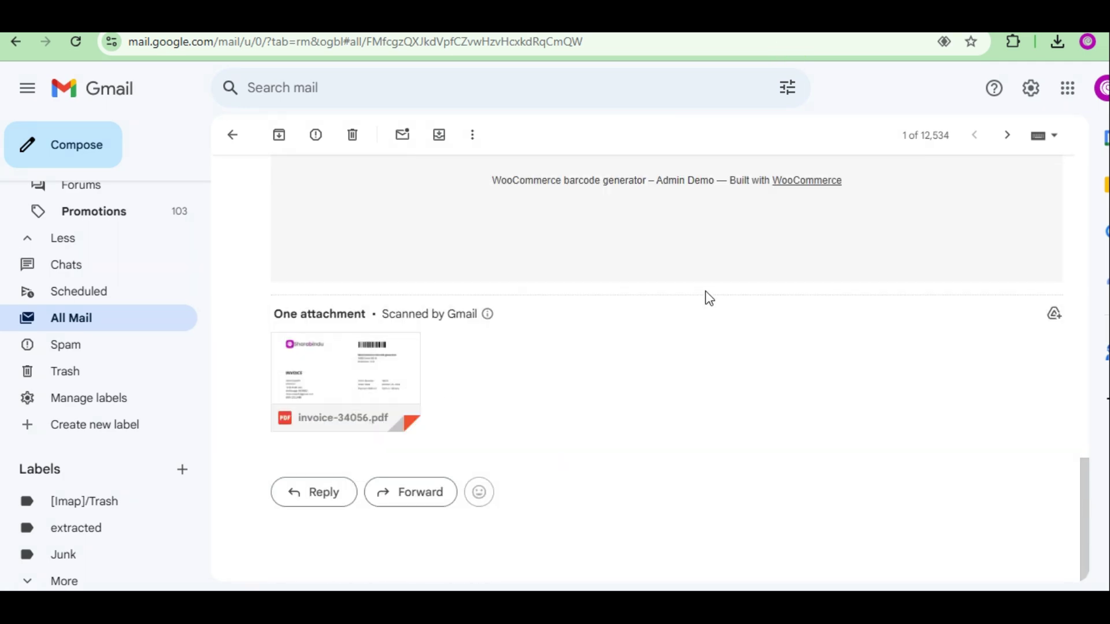
click(350, 373)
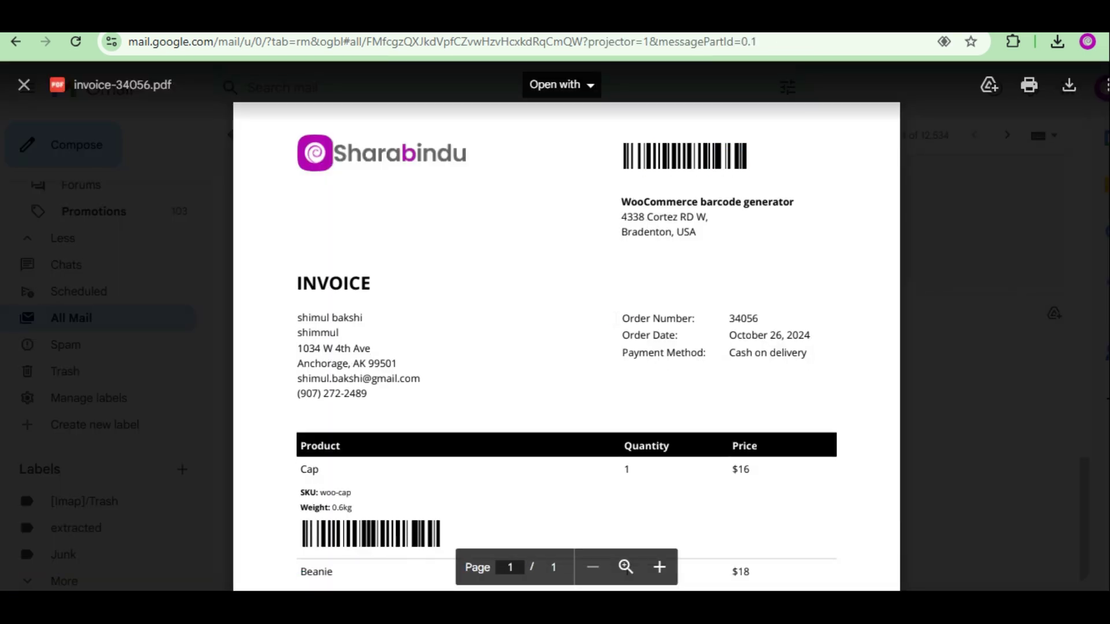
scroll(615, 317, down, 6)
scroll(615, 317, down, 2)
scroll(615, 318, up, 8)
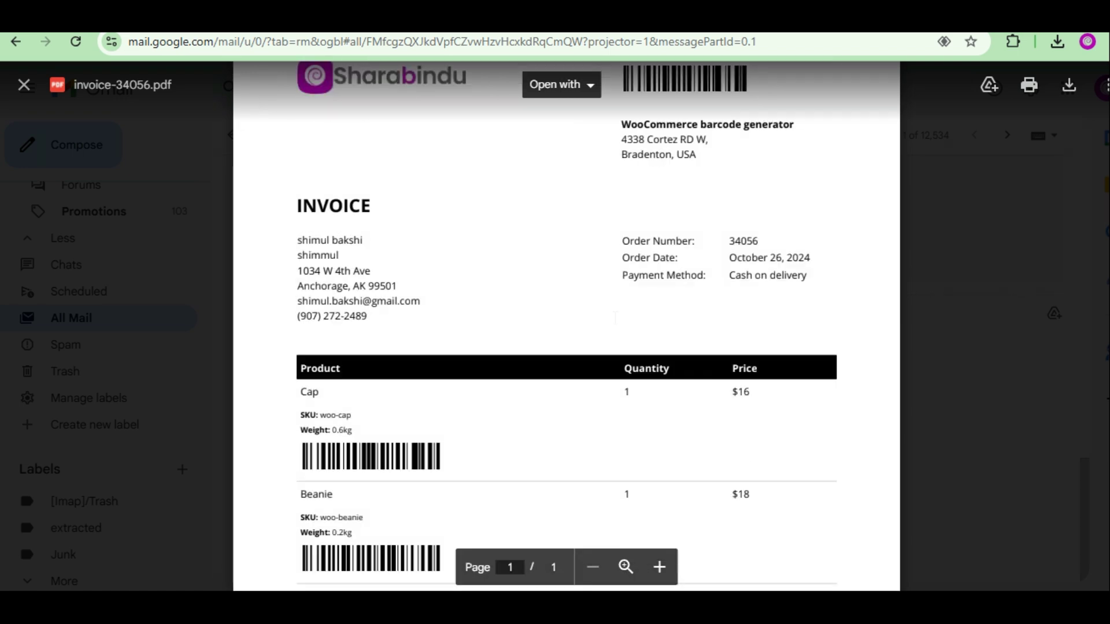
scroll(615, 319, down, 5)
scroll(615, 318, up, 6)
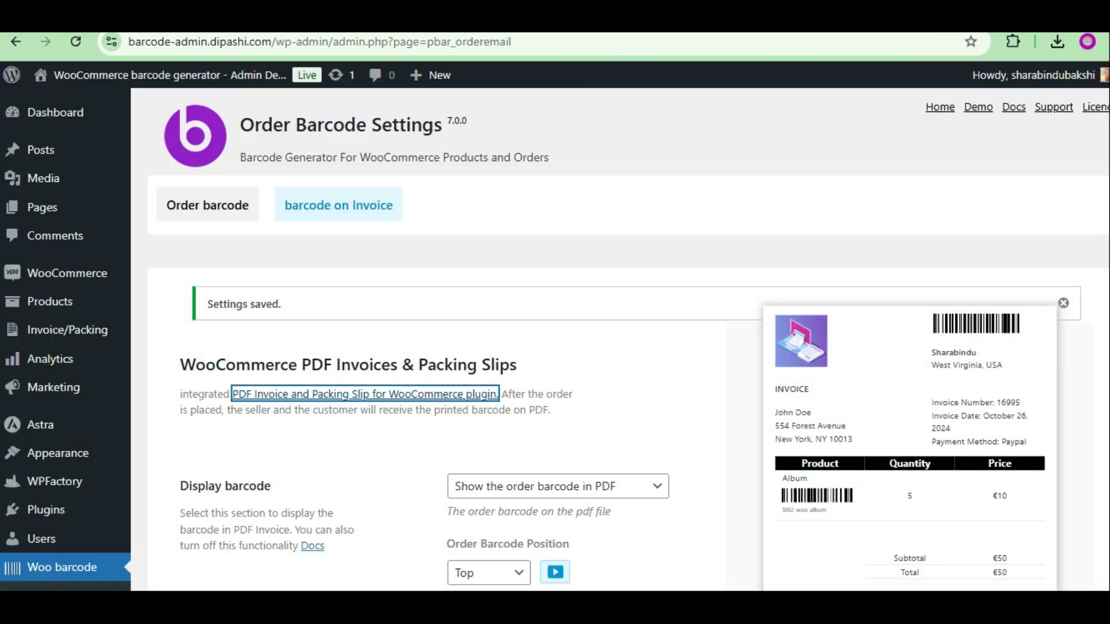
From the Order barcode settings, open the Print Invoice & Delivery Notes for WooCommerce plugin link.
scroll(454, 362, down, 8)
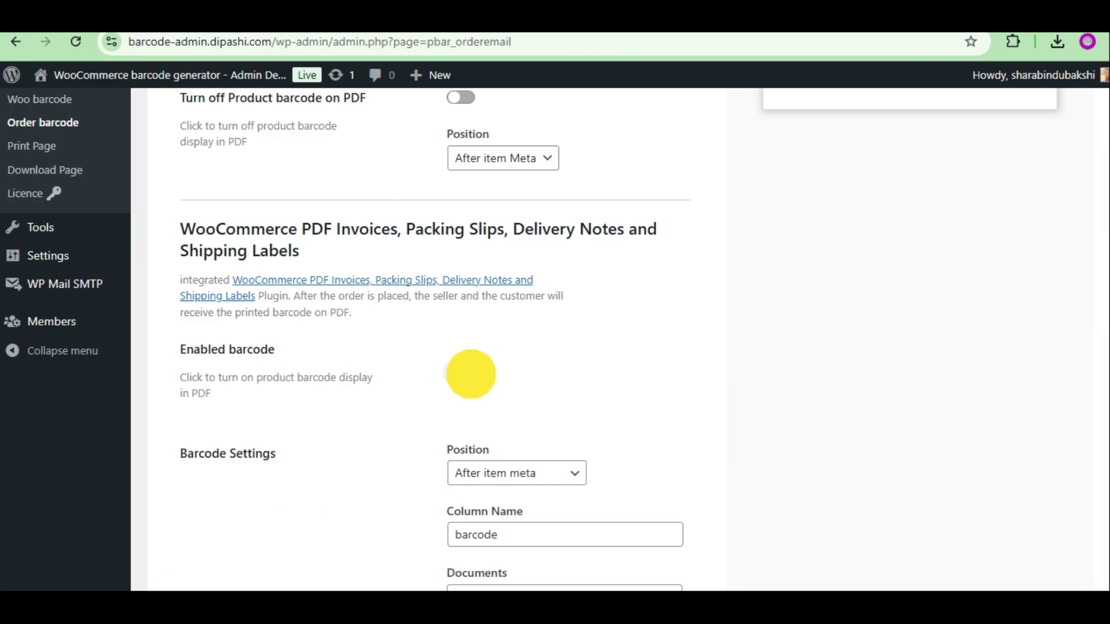
scroll(538, 359, down, 4)
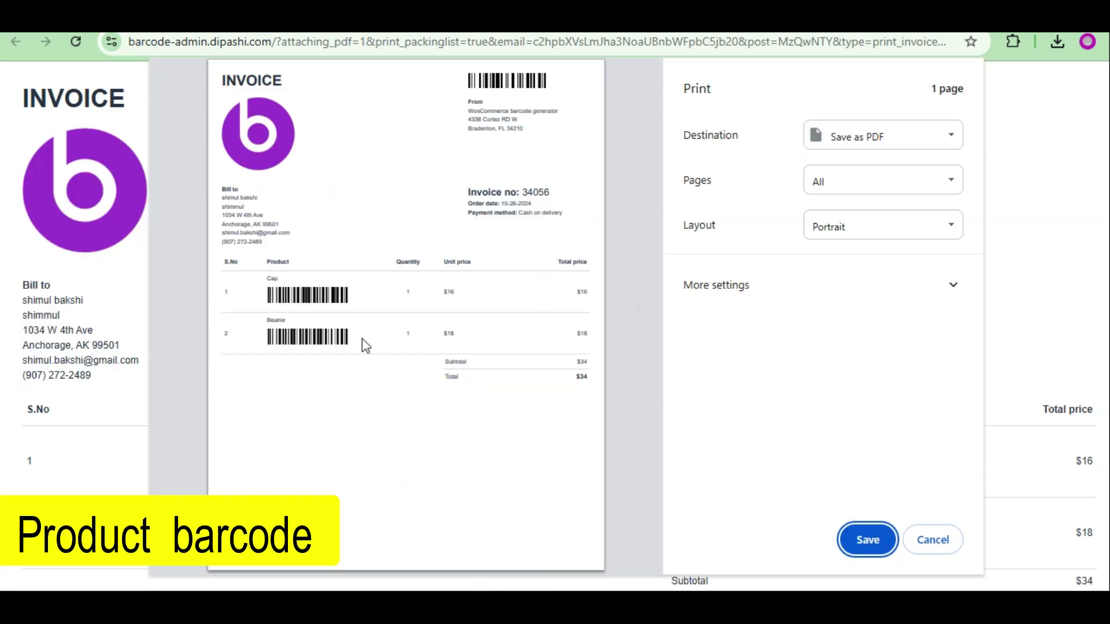
scroll(362, 339, up, 3)
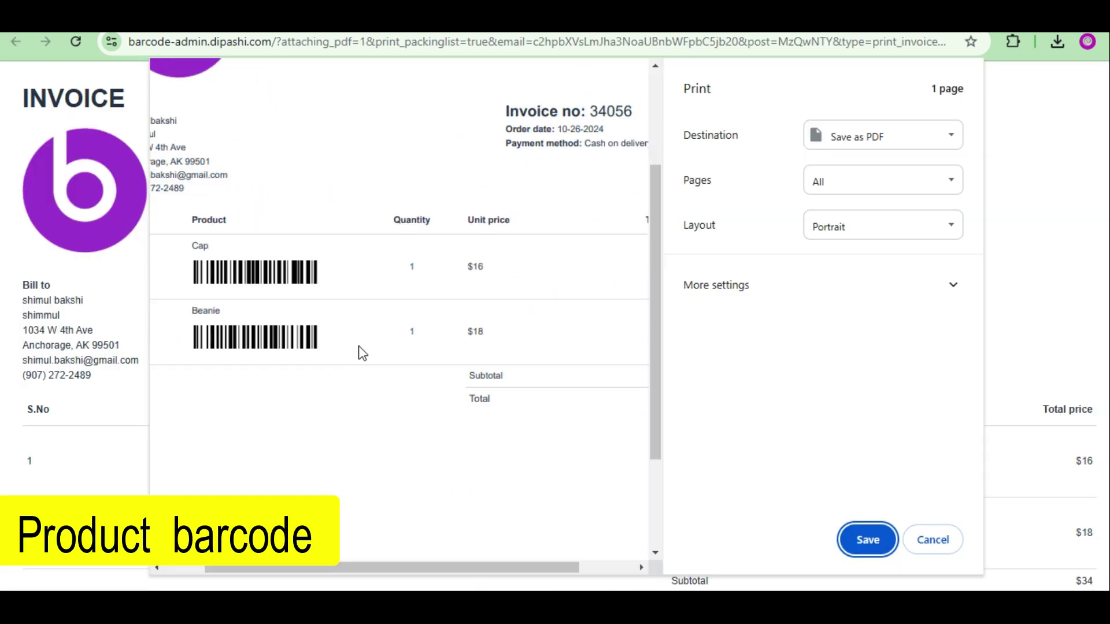
scroll(248, 352, up, 2)
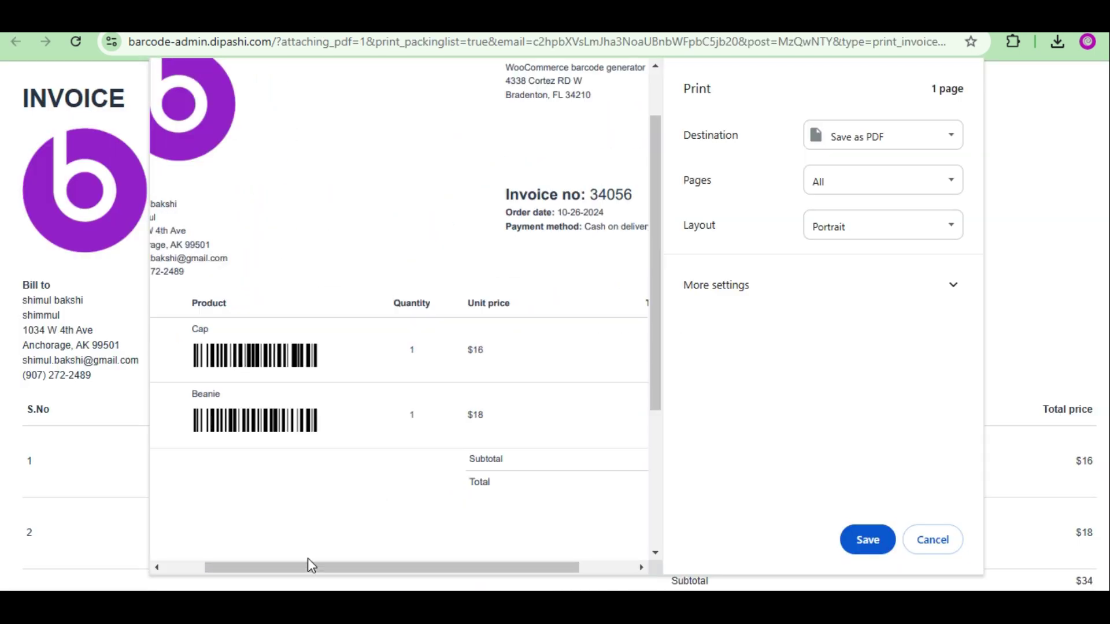
scroll(334, 241, down, 3)
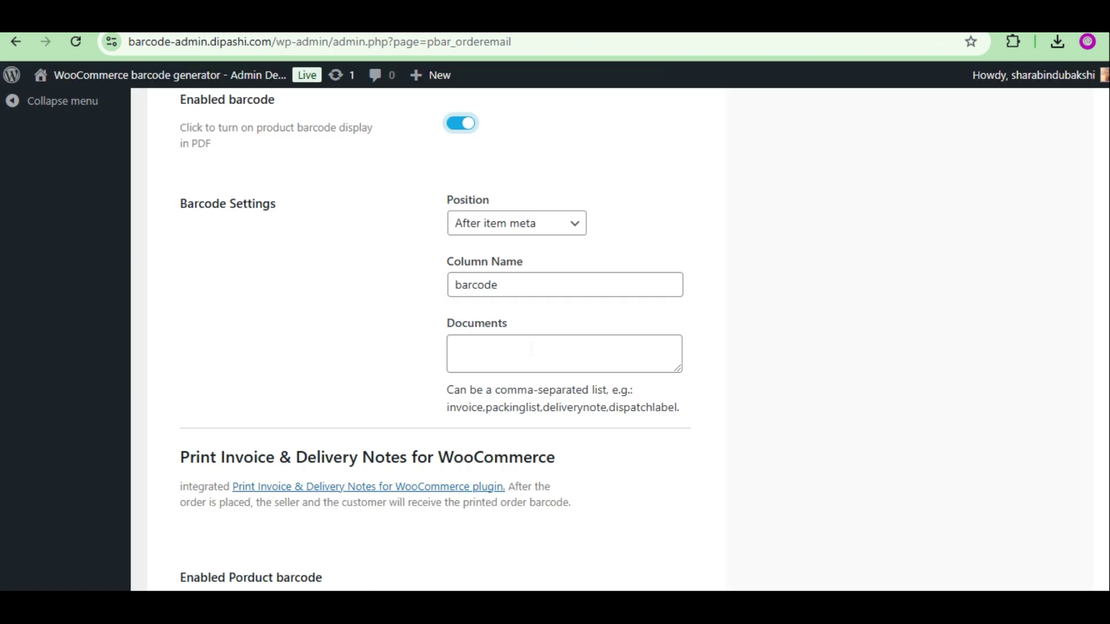
scroll(433, 347, down, 3)
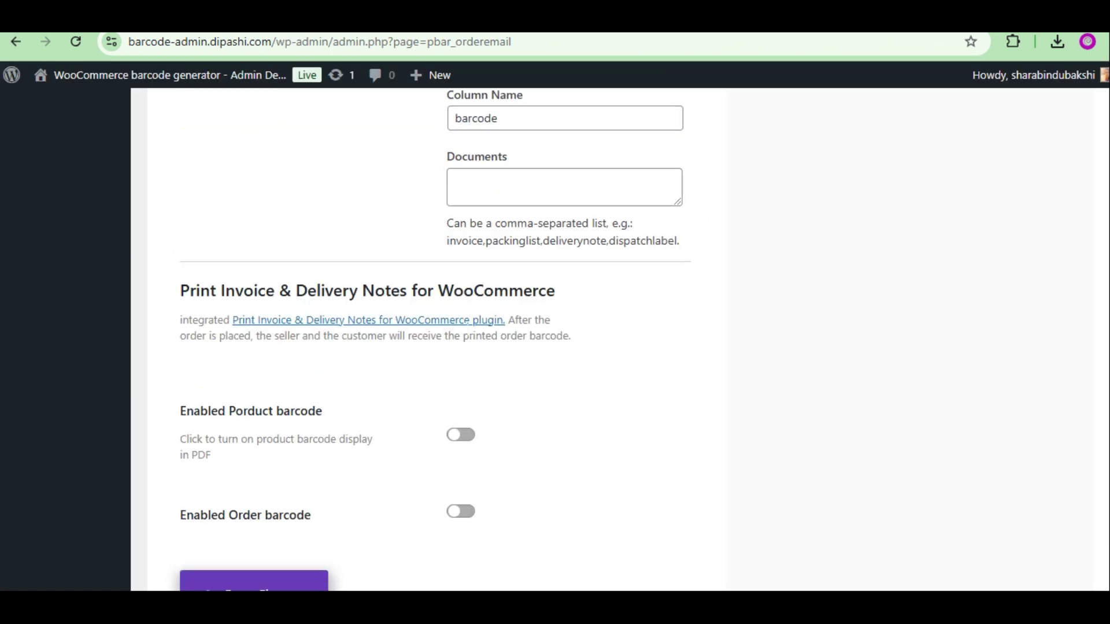
click(451, 327)
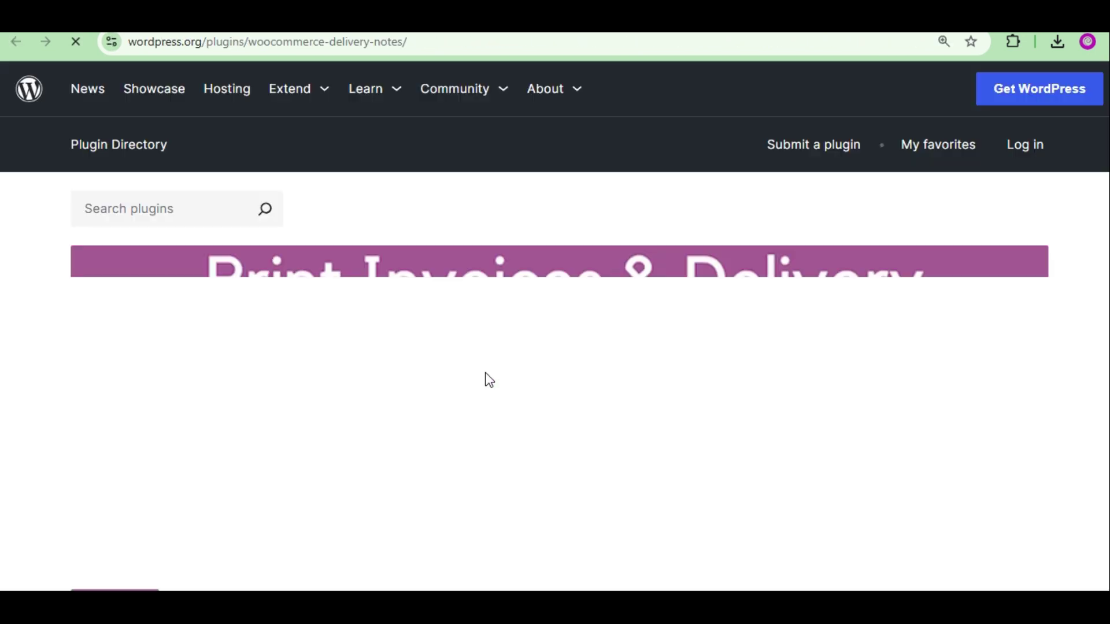
scroll(484, 364, down, 5)
scroll(494, 361, up, 1)
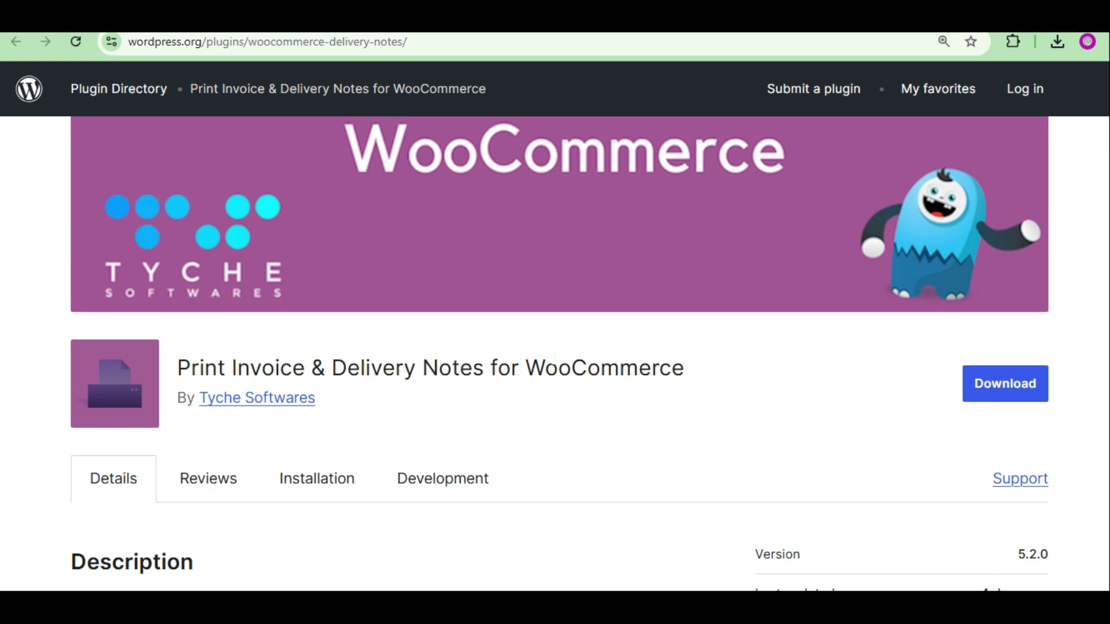
scroll(494, 361, down, 5)
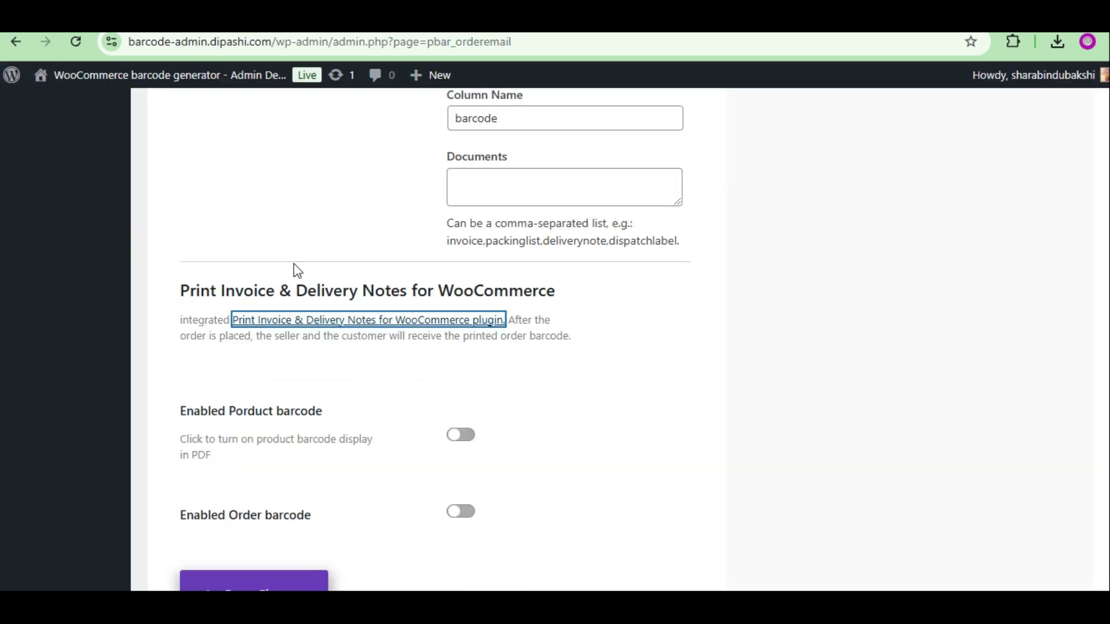
Switch on the 'Enabled Porduct barcode' toggle for Print Invoice & Delivery Notes invoices.
scroll(329, 389, down, 2)
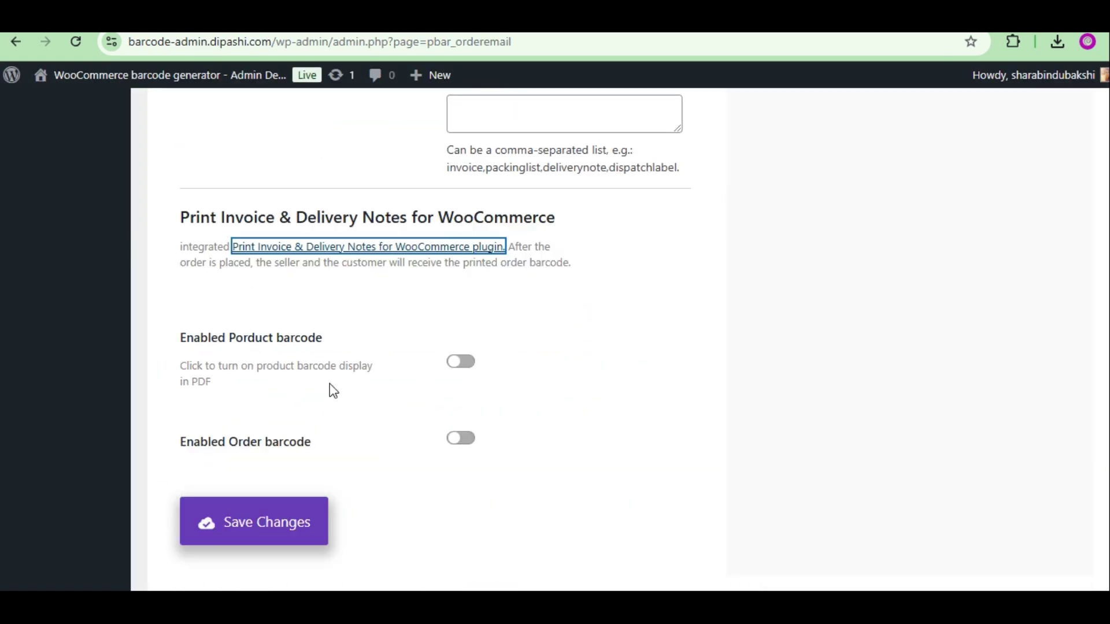
click(460, 352)
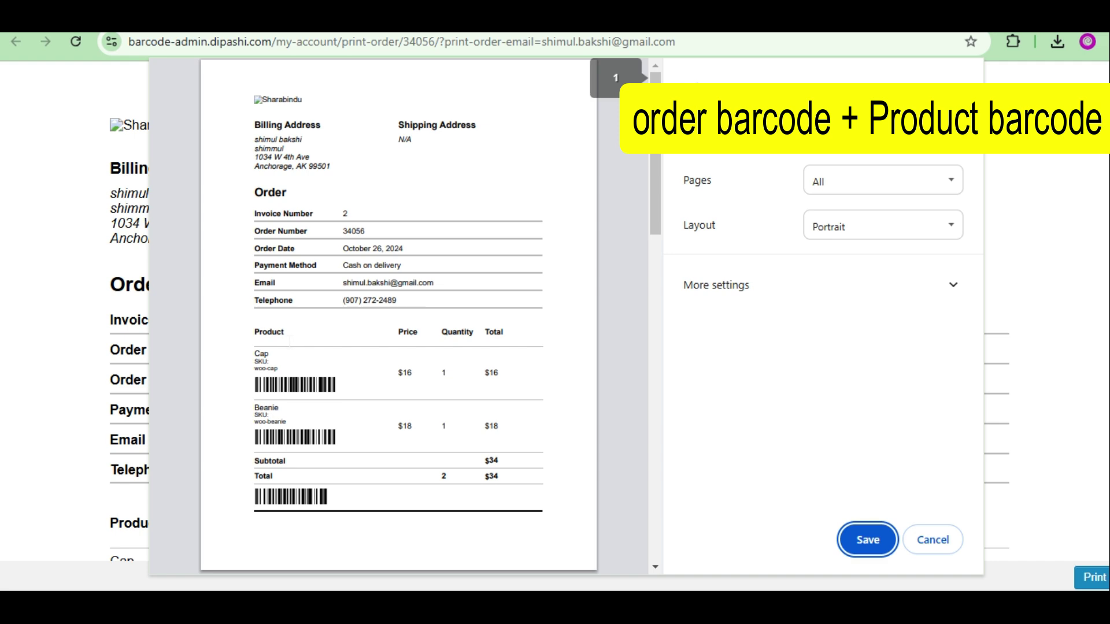
scroll(289, 341, up, 2)
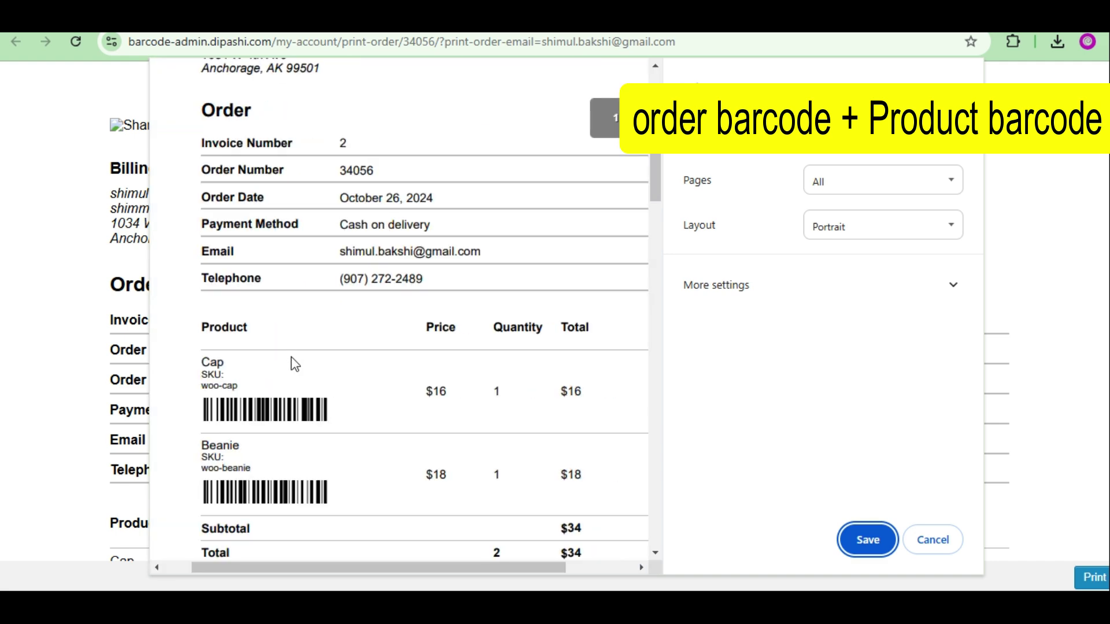
scroll(292, 364, down, 3)
scroll(311, 395, up, 5)
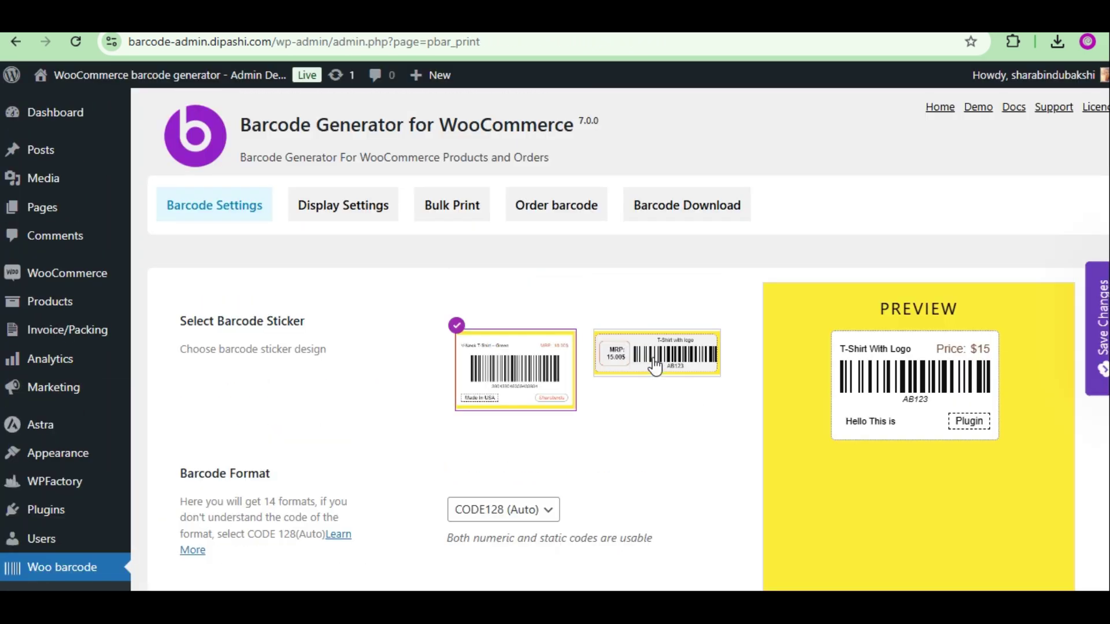
Pick the second sticker design, set price font size to 22 px, and set Prefix Placement to Column.
click(652, 366)
double_click(605, 453)
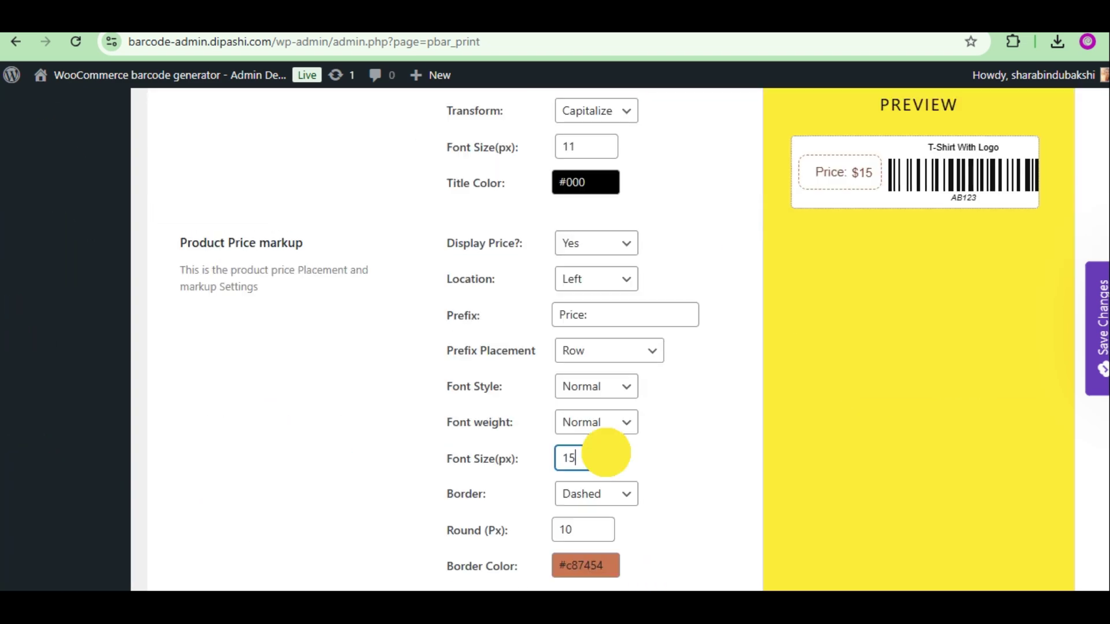
text(22)
click(606, 427)
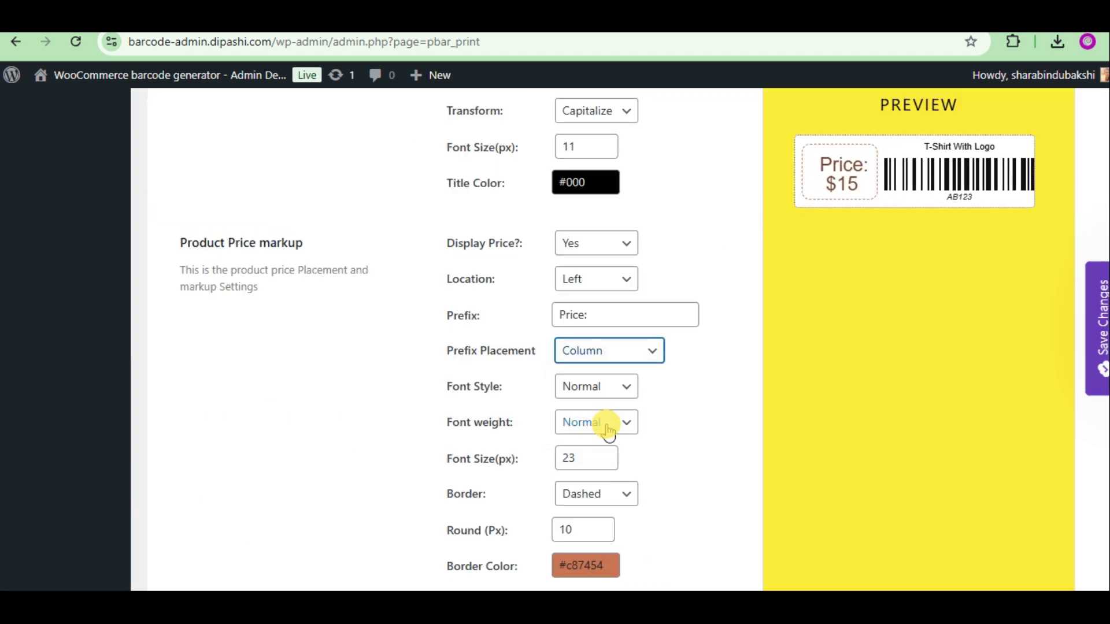
scroll(679, 398, down, 5)
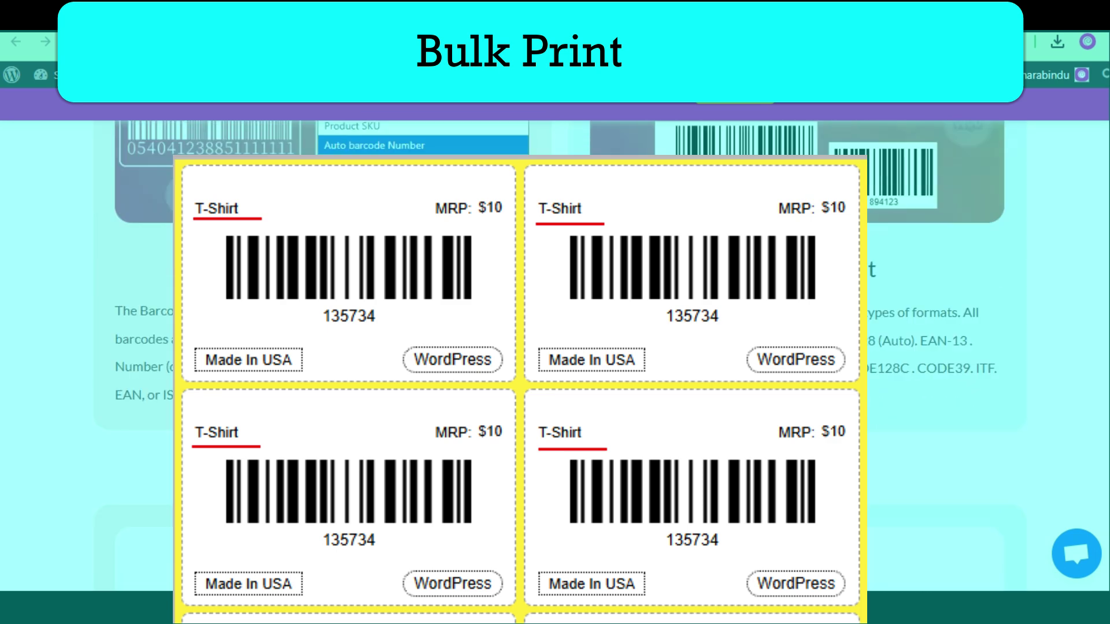
scroll(783, 296, down, 10)
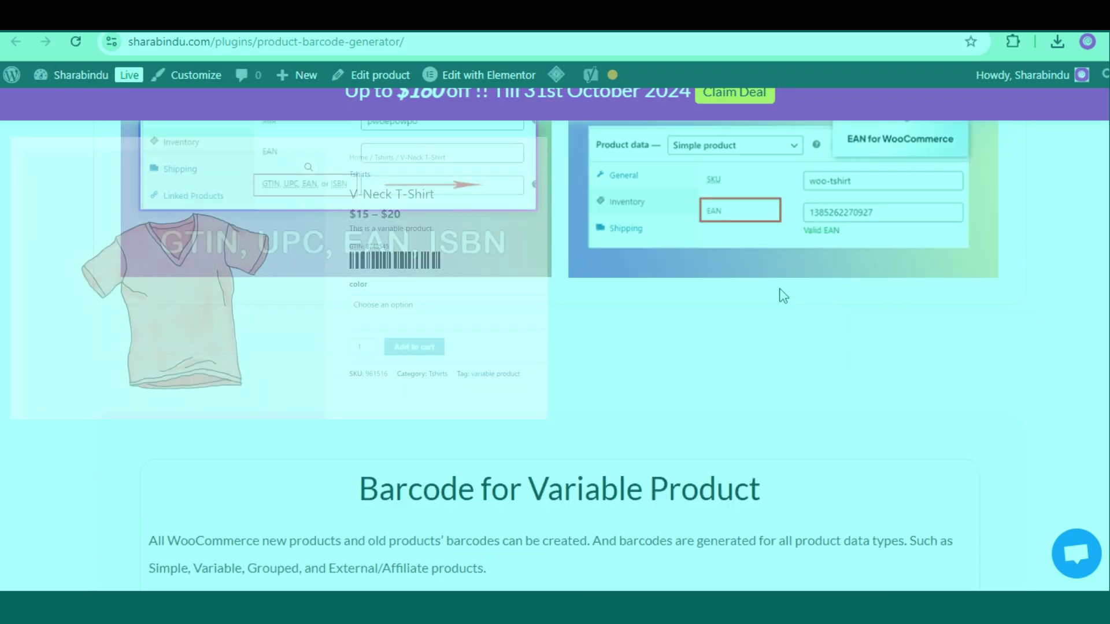
scroll(784, 296, down, 5)
scroll(1018, 303, down, 15)
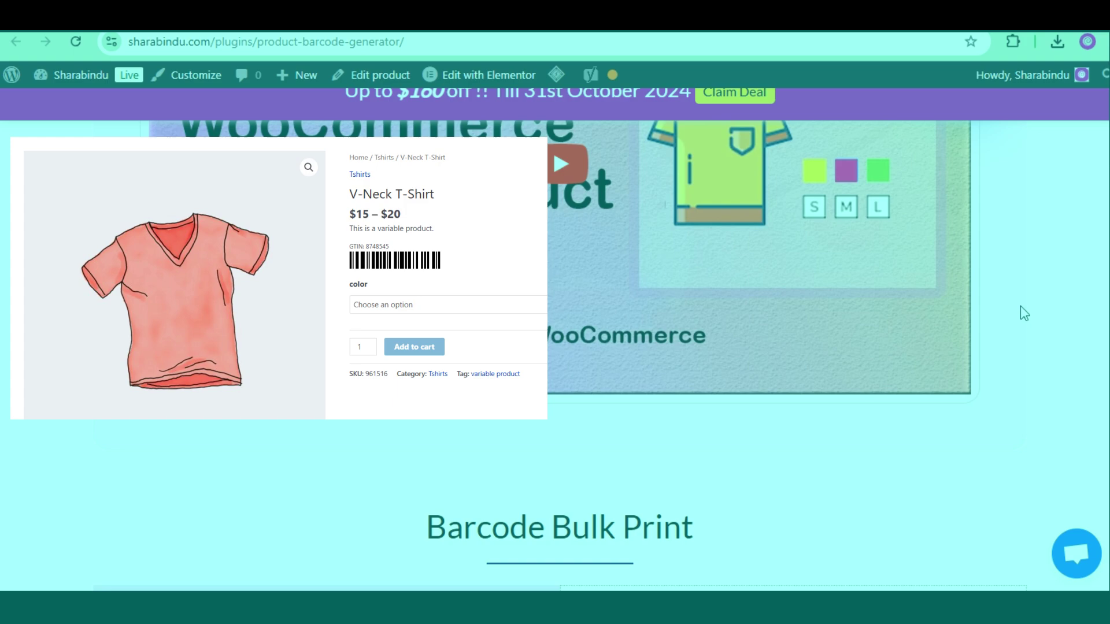
scroll(1023, 315, down, 12)
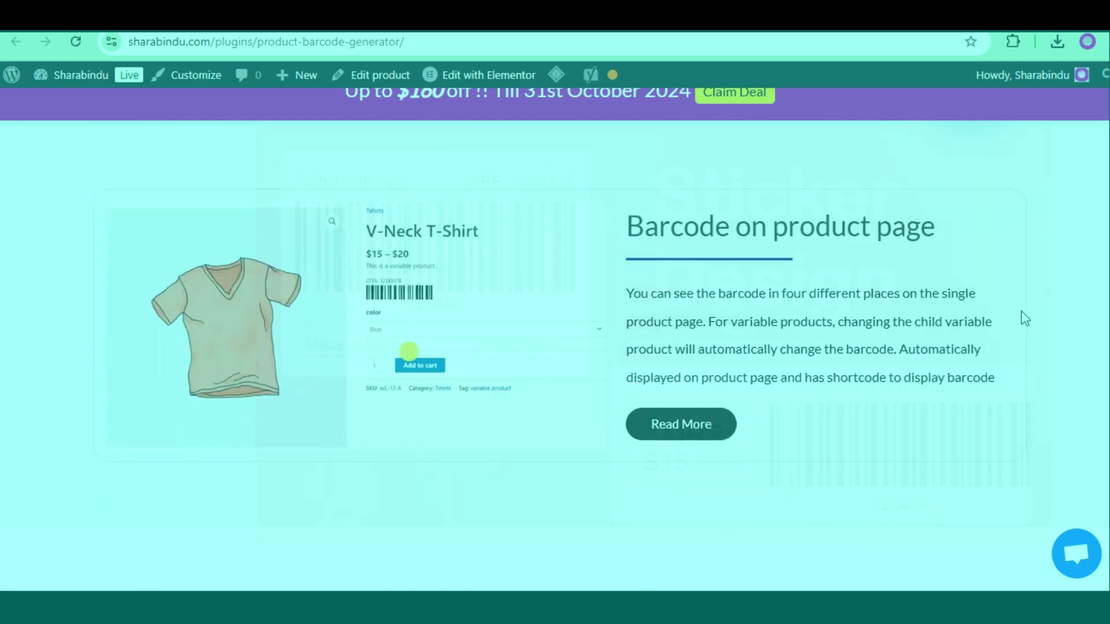
scroll(1026, 321, down, 8)
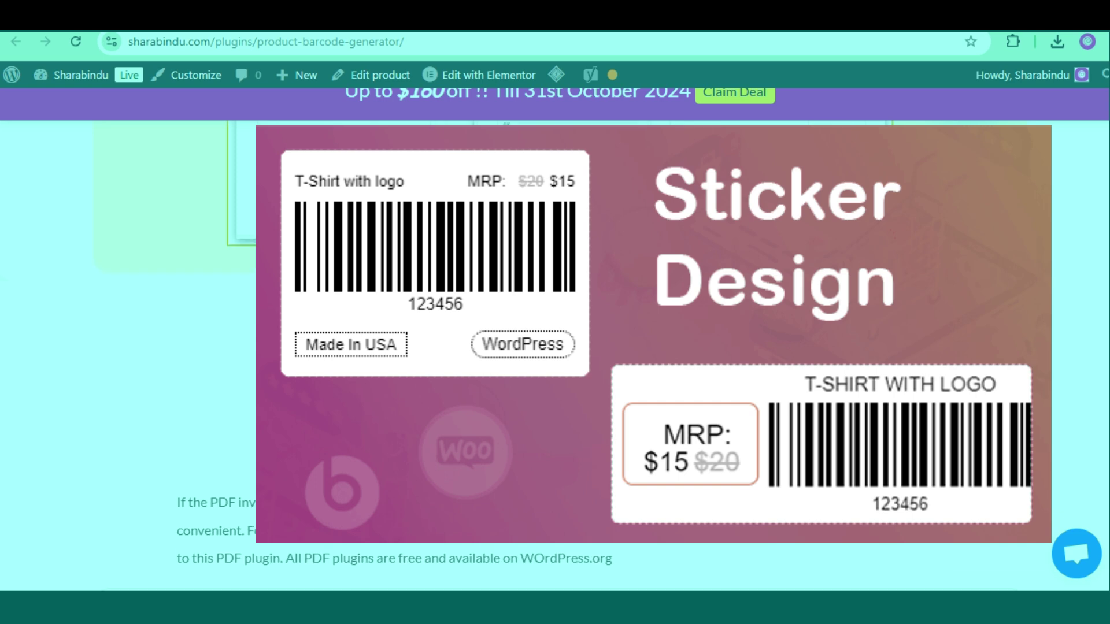
scroll(1029, 327, down, 5)
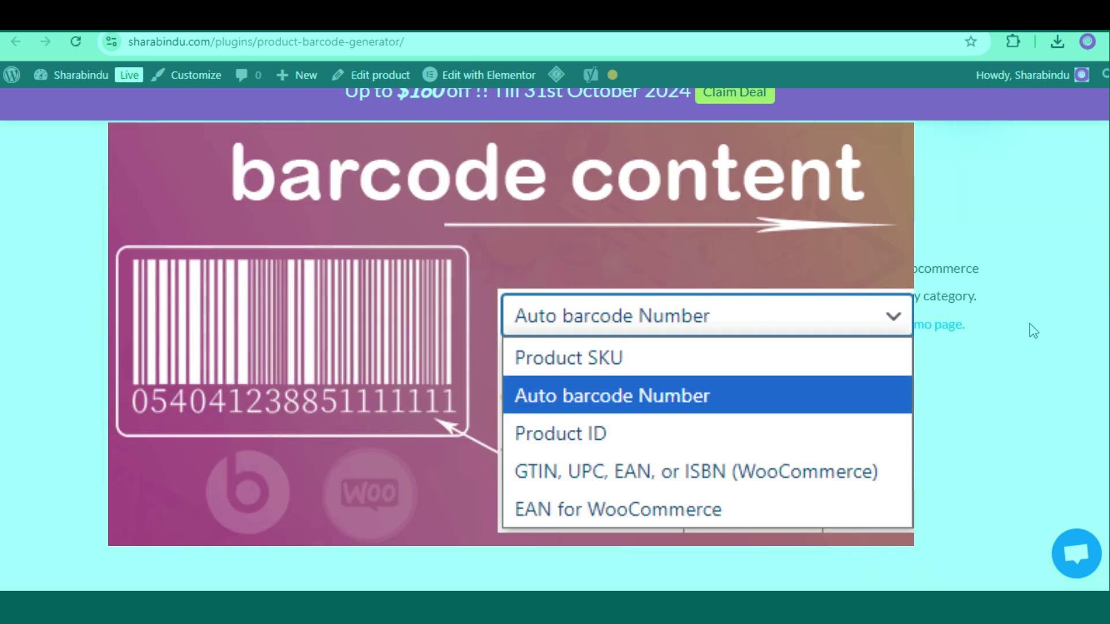
scroll(1030, 325, down, 8)
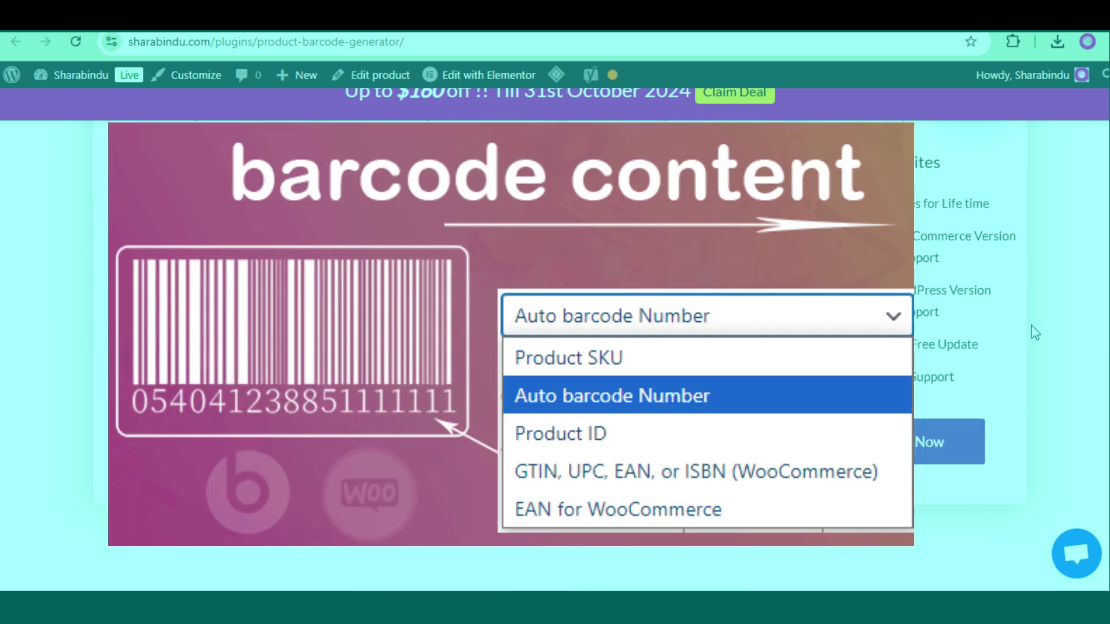
scroll(1031, 325, down, 10)
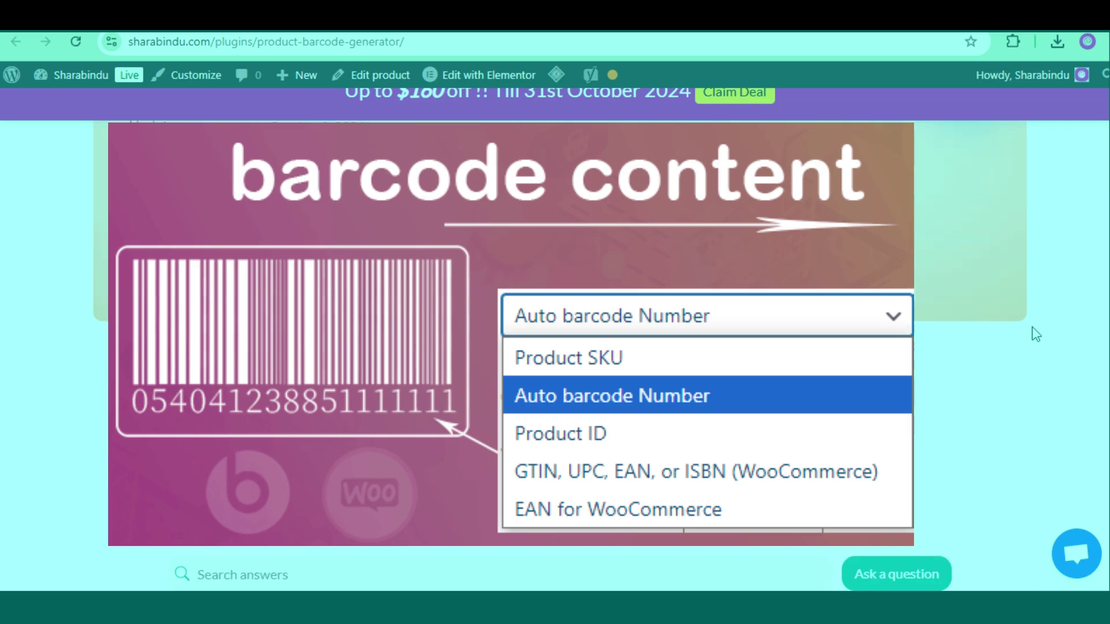